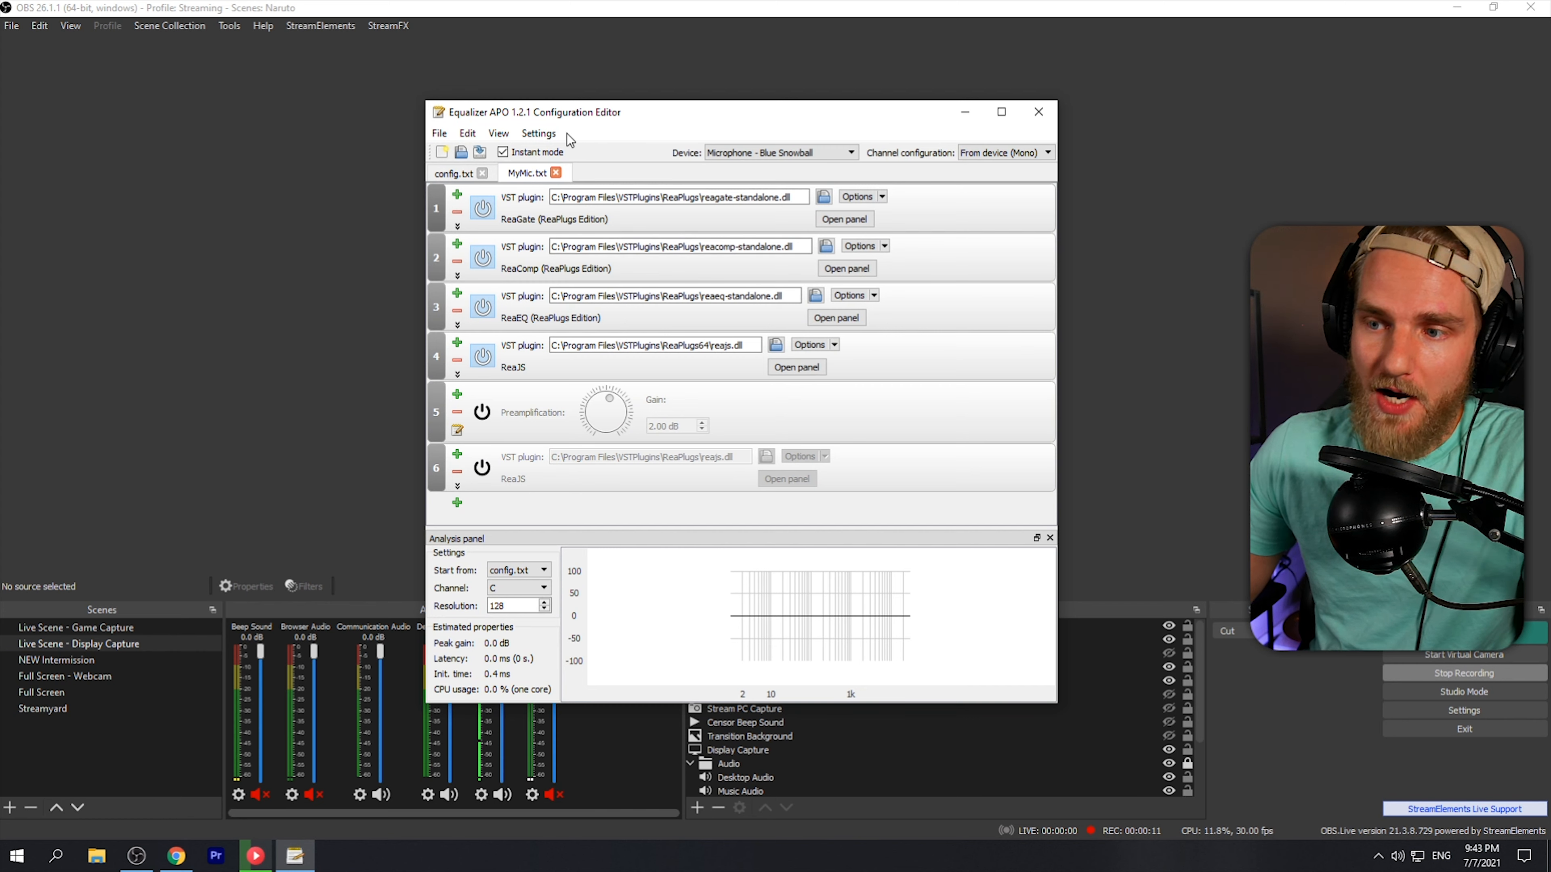
- View config.txt in Equalizer APO, minimize the editor, and open the audio filters for the Mic source in OBS
left_click(454, 172)
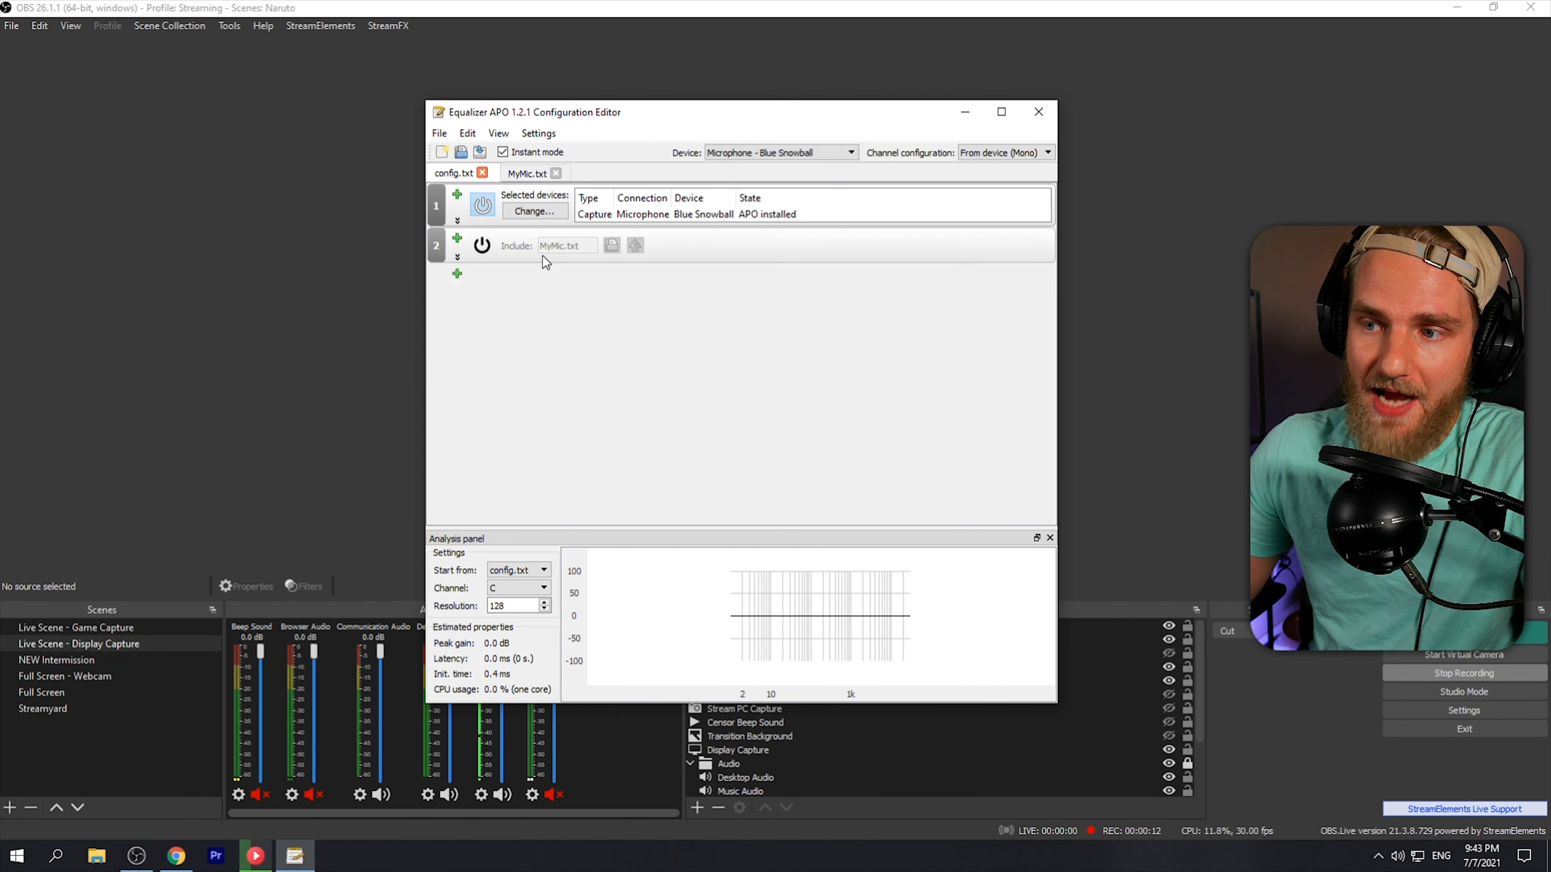
left_click(965, 111)
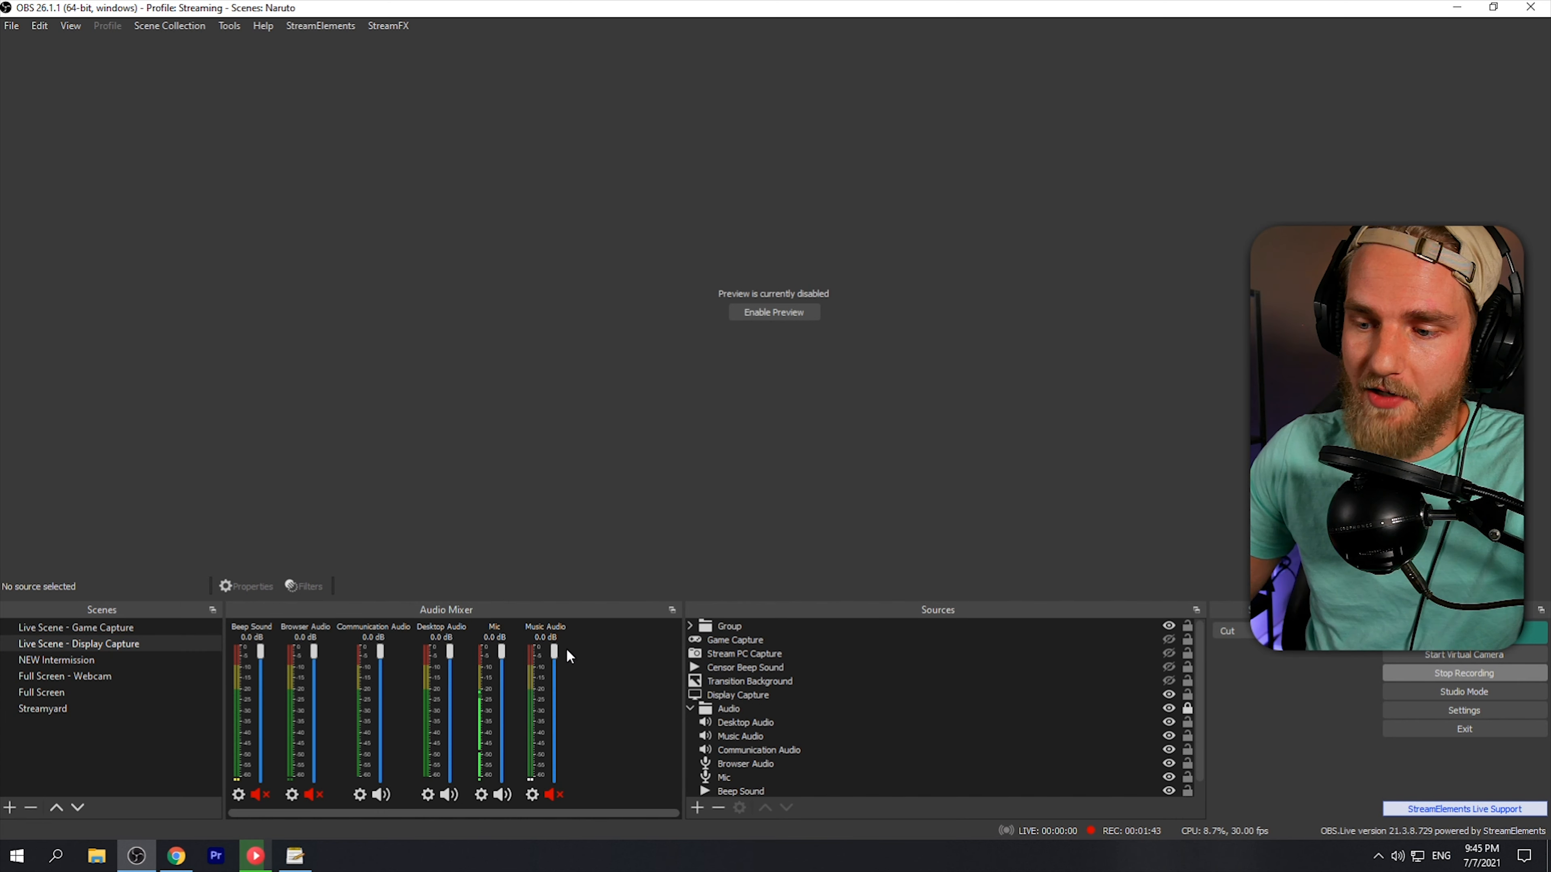
left_click(481, 795)
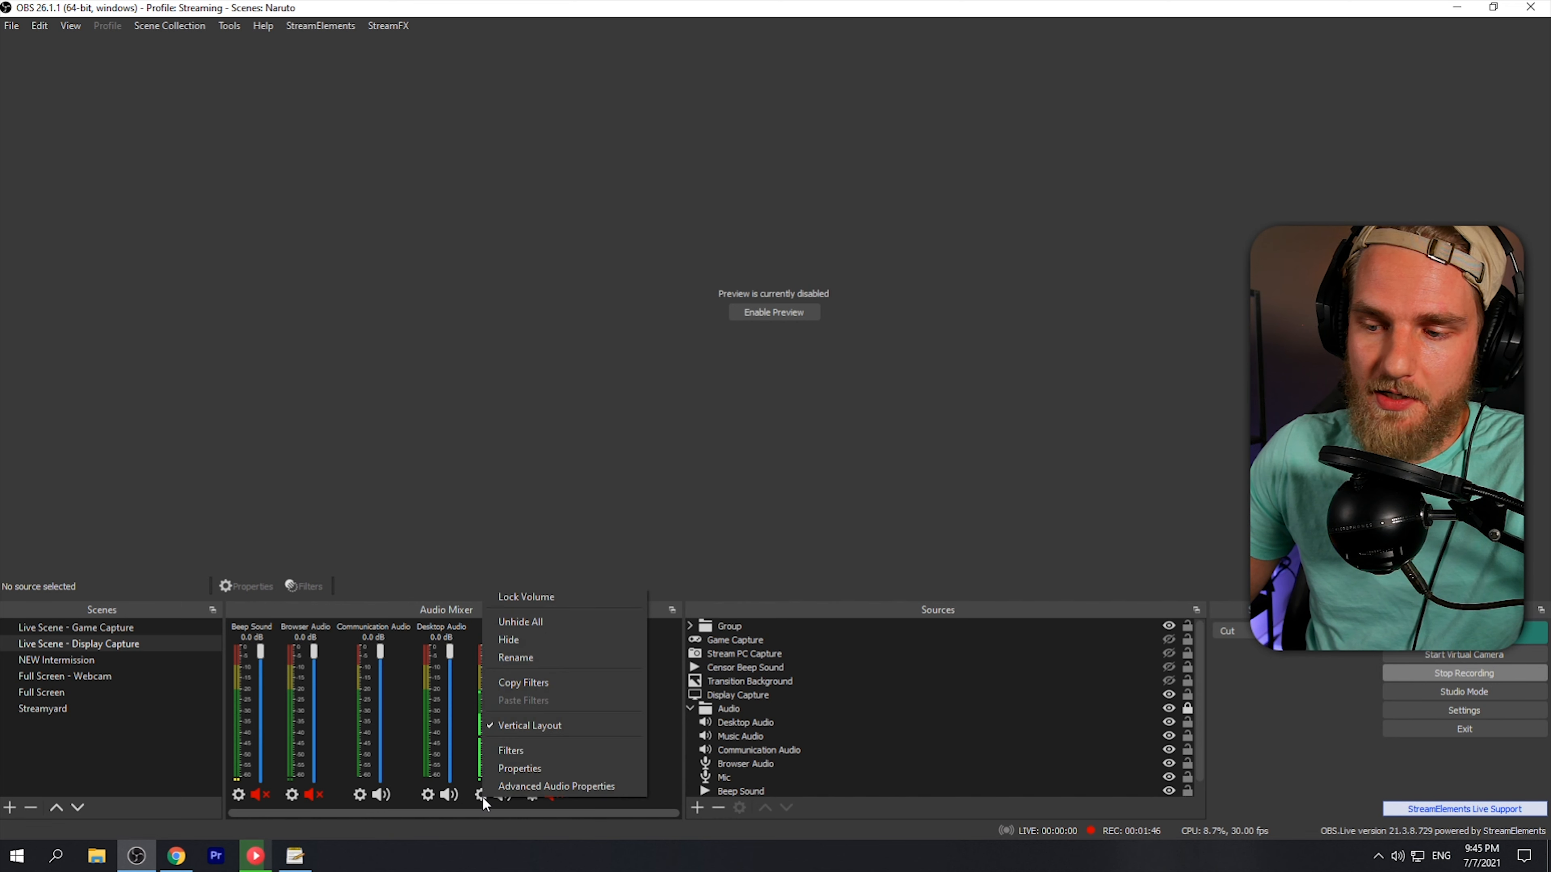
left_click(510, 755)
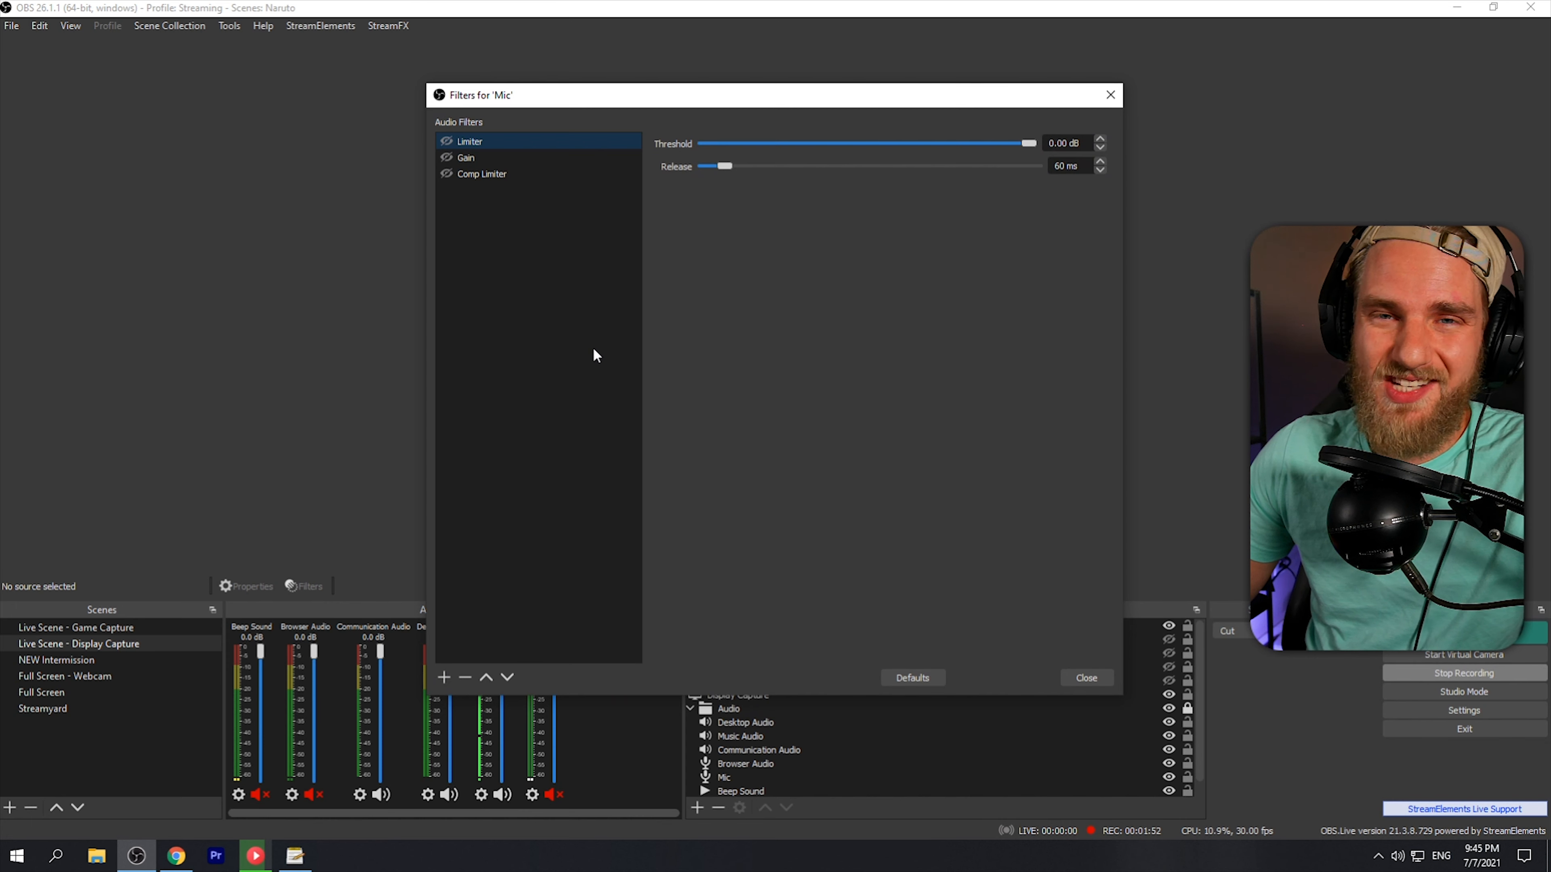
- Add a VST 2.x Plug-in filter named Noise Gate to the Mic source
left_click(444, 677)
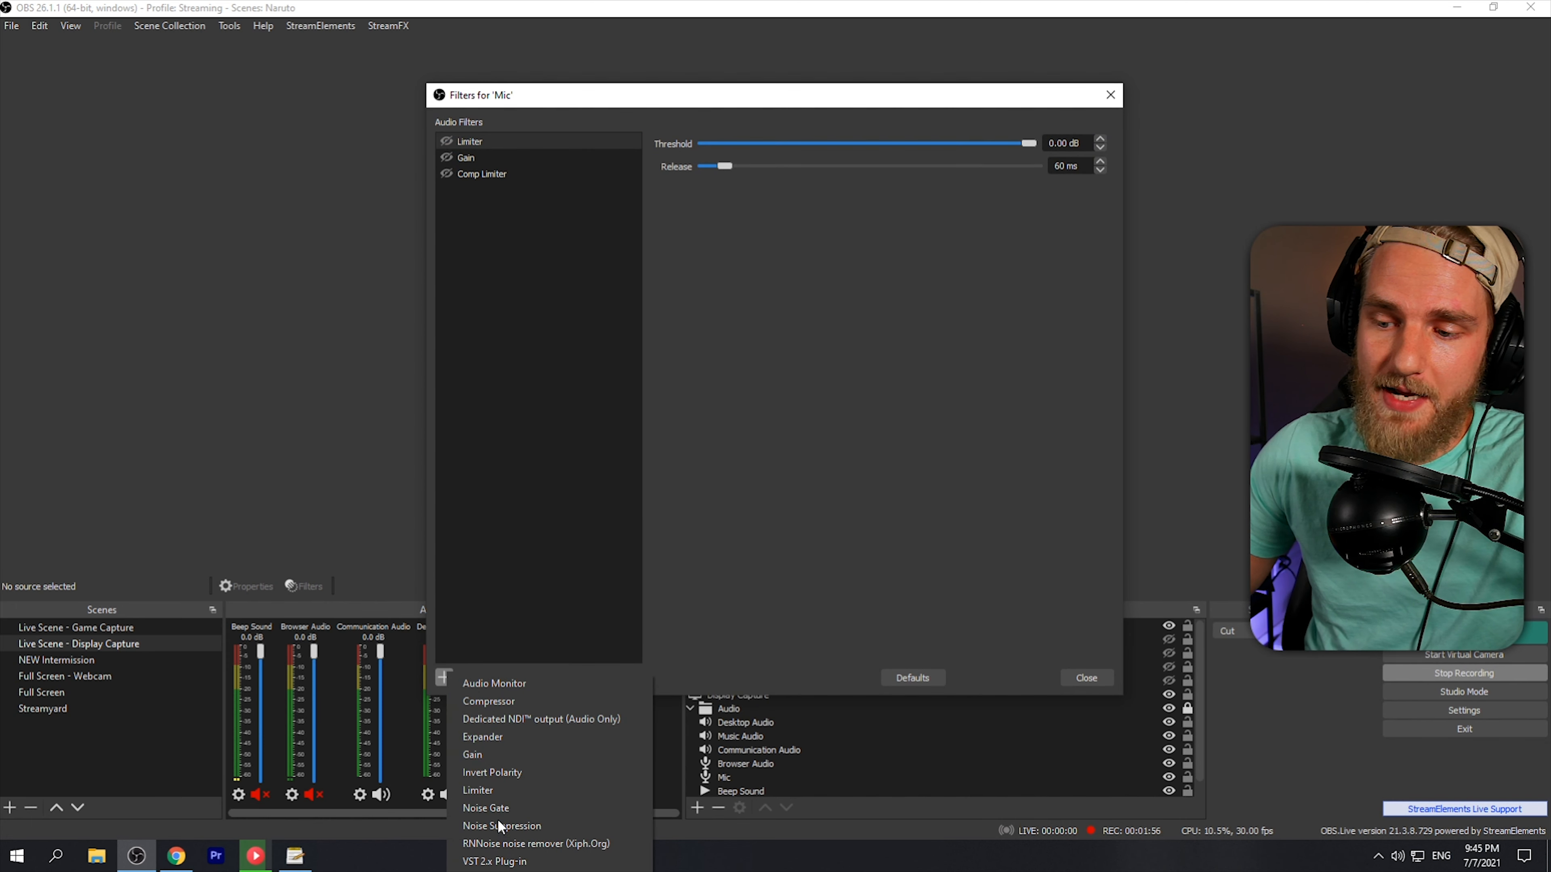
left_click(495, 862)
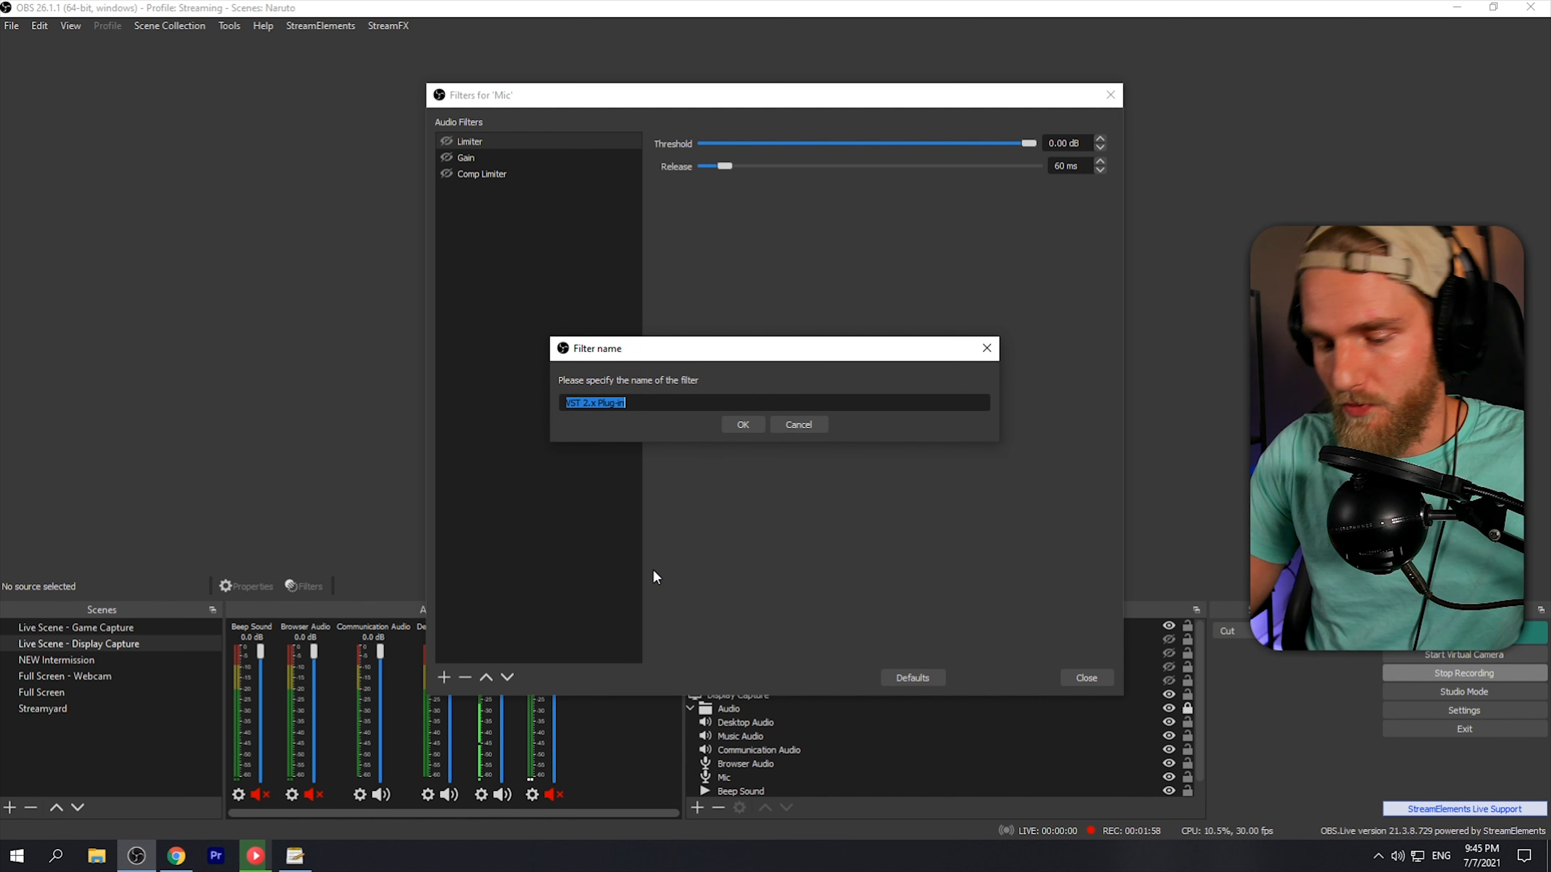
type("Noise Gat")
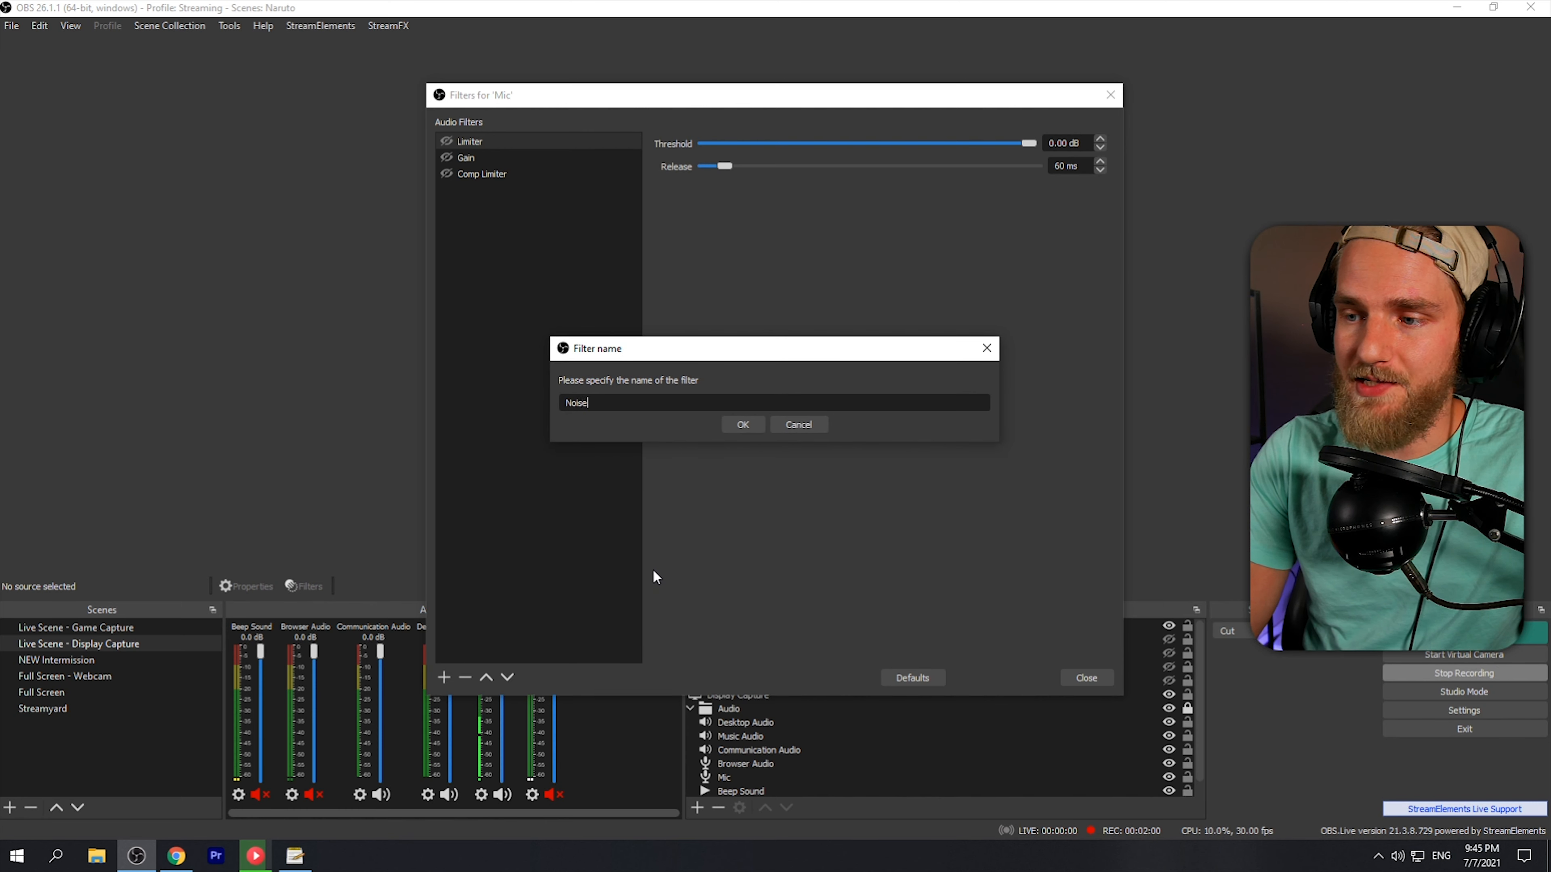
type("e")
key("Return")
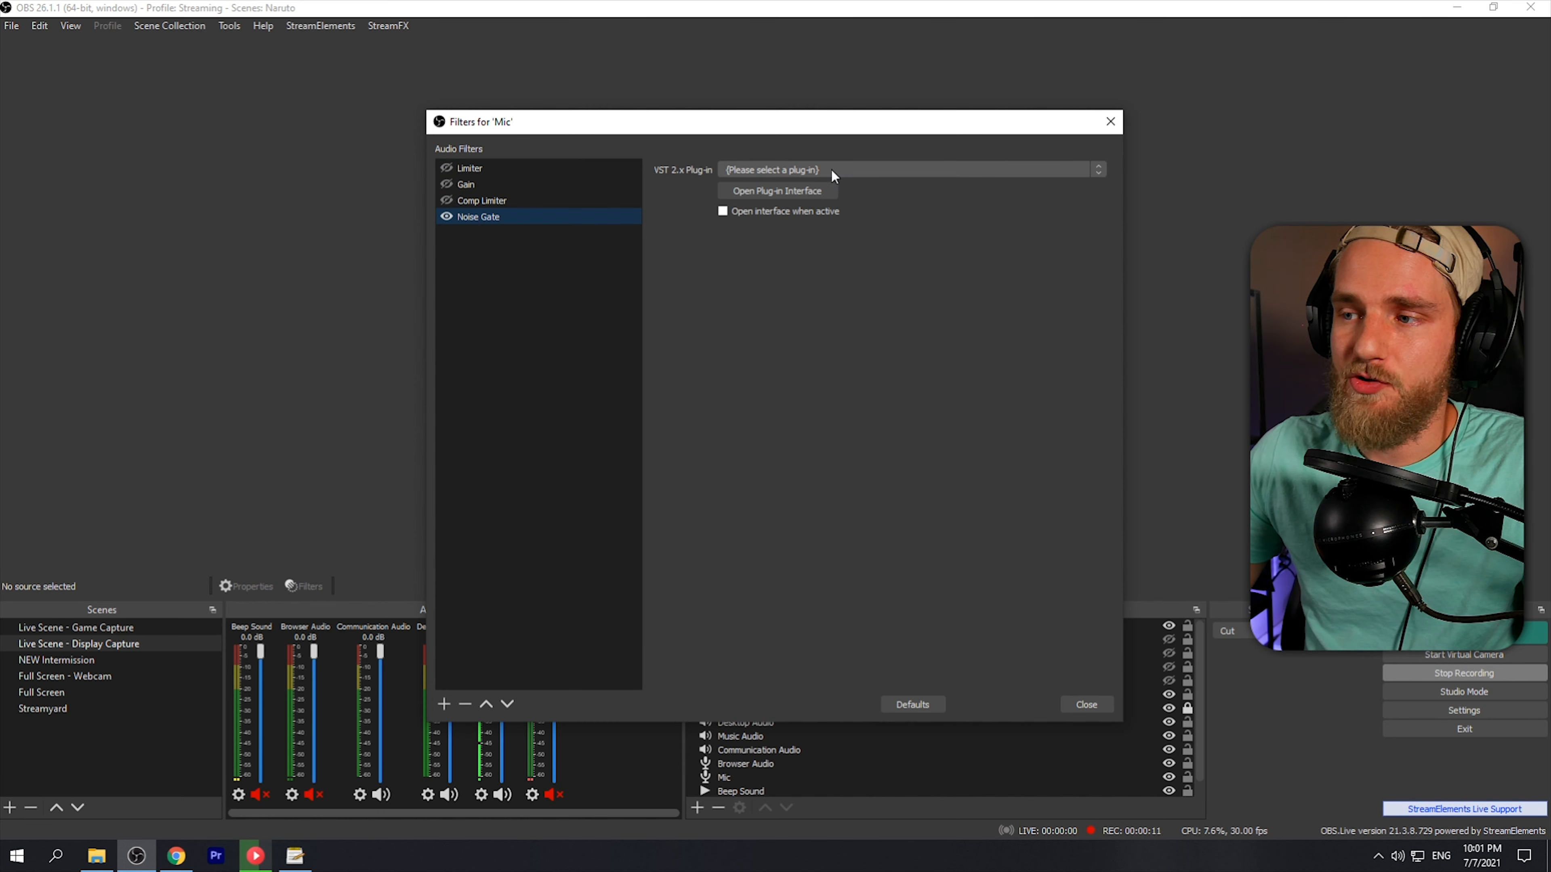
- Load reagate-standalone into the Noise Gate filter and set the gate's threshold to -48.7 dB
left_click(832, 170)
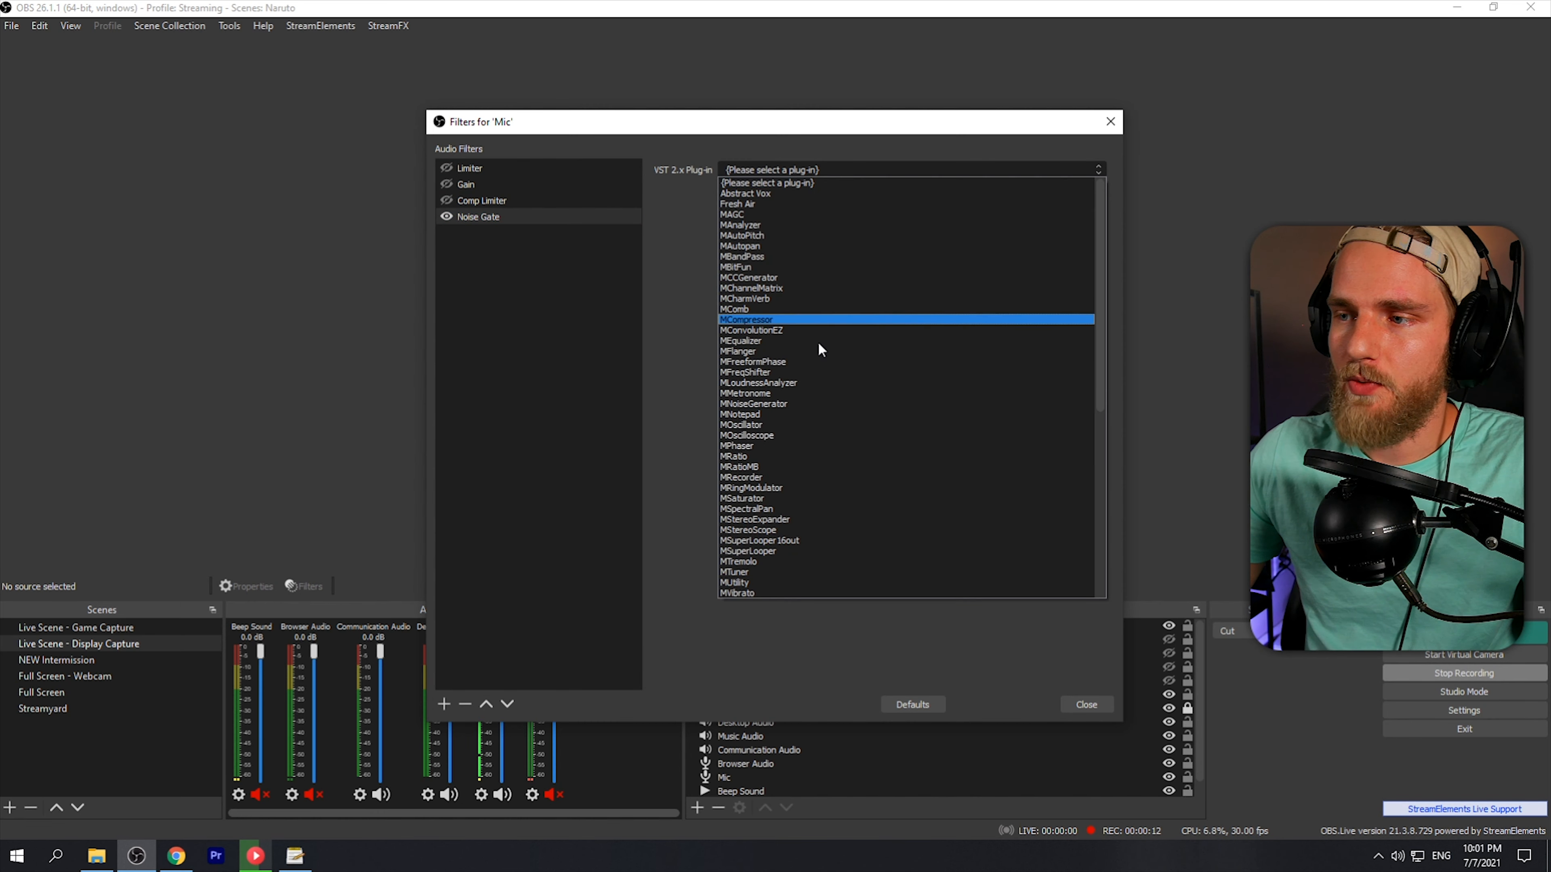
scroll(818, 389, "down", 10)
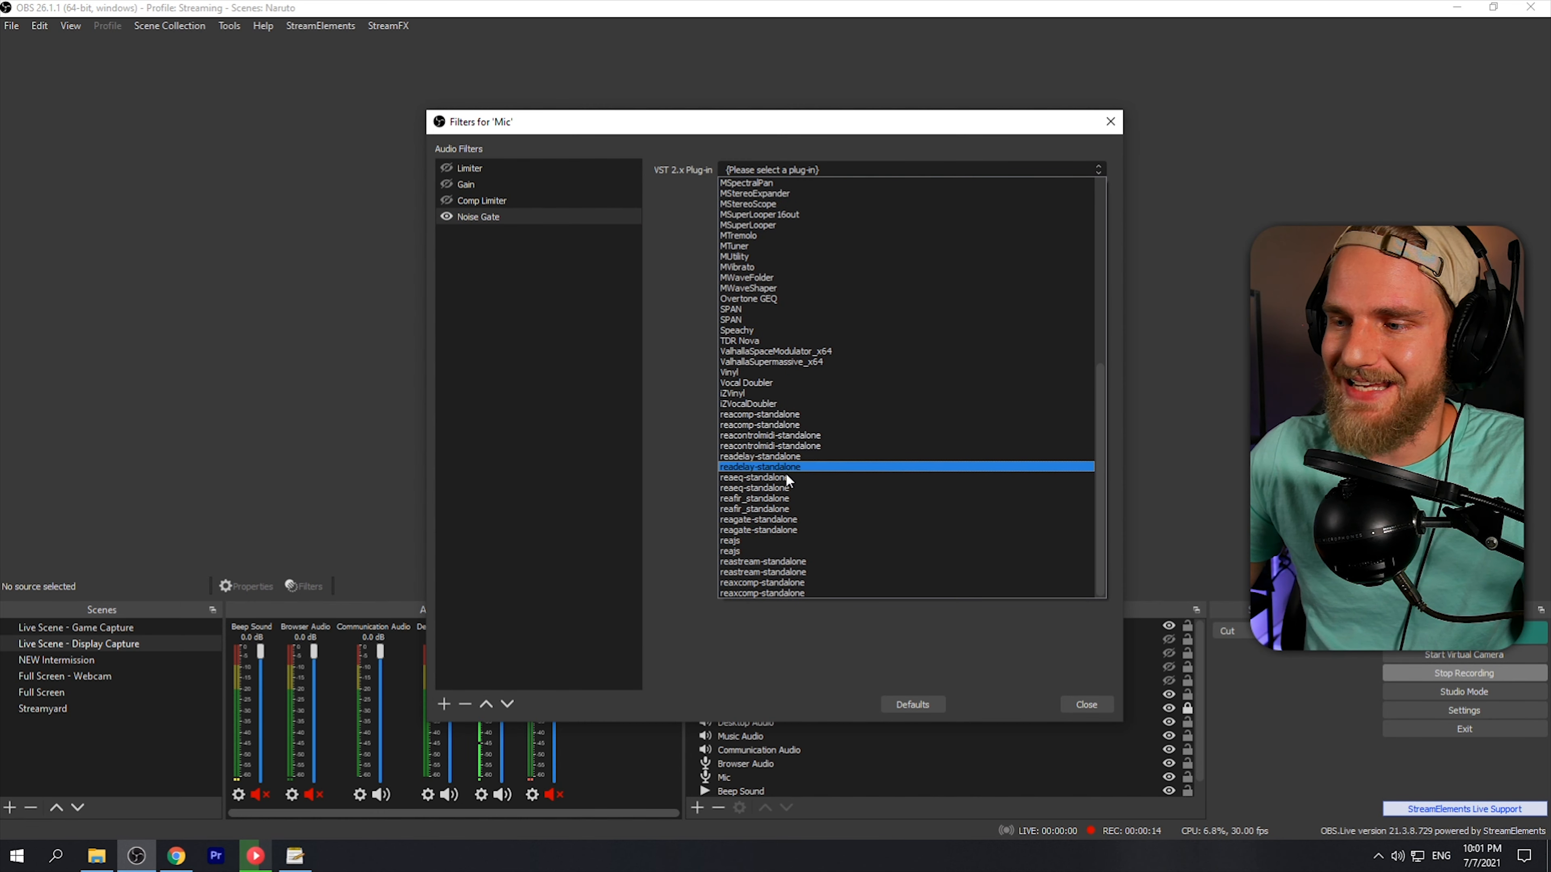
left_click(773, 529)
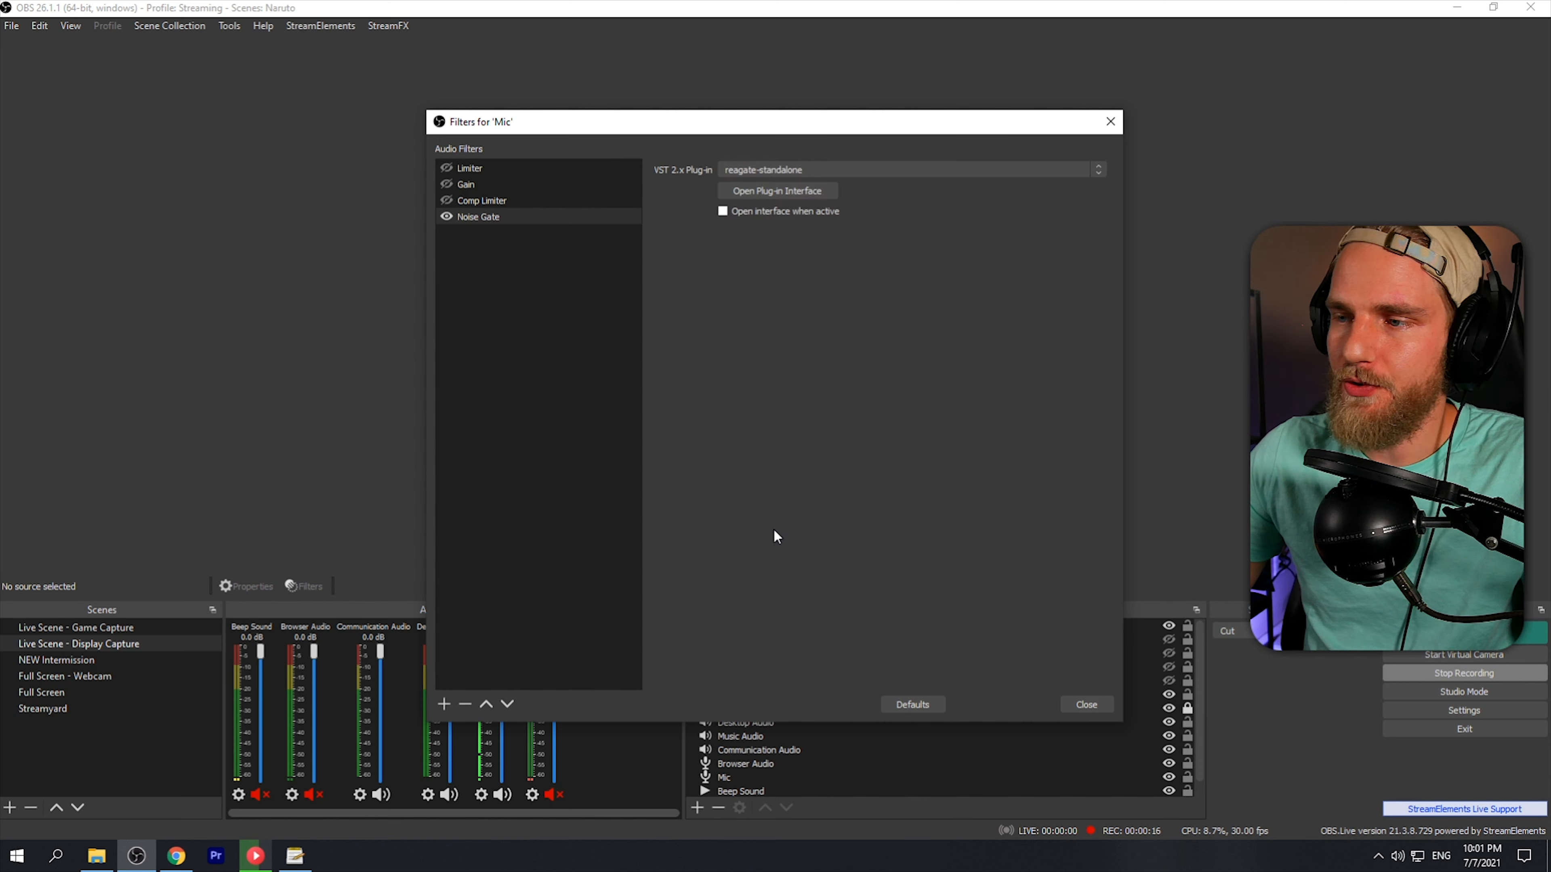
left_click(779, 193)
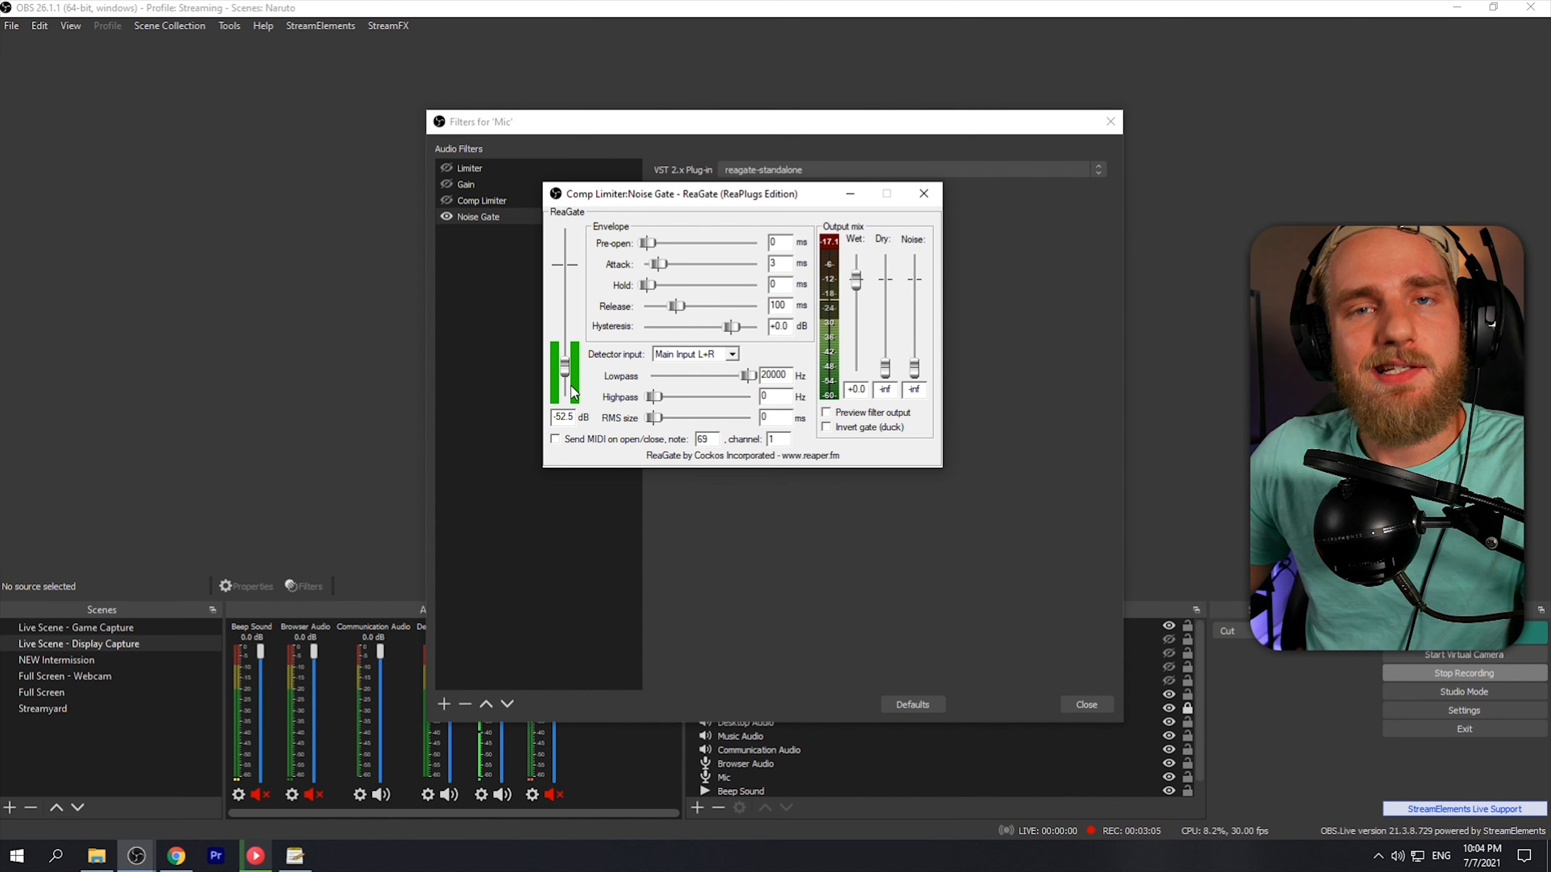
left_click_drag(568, 372, 568, 367)
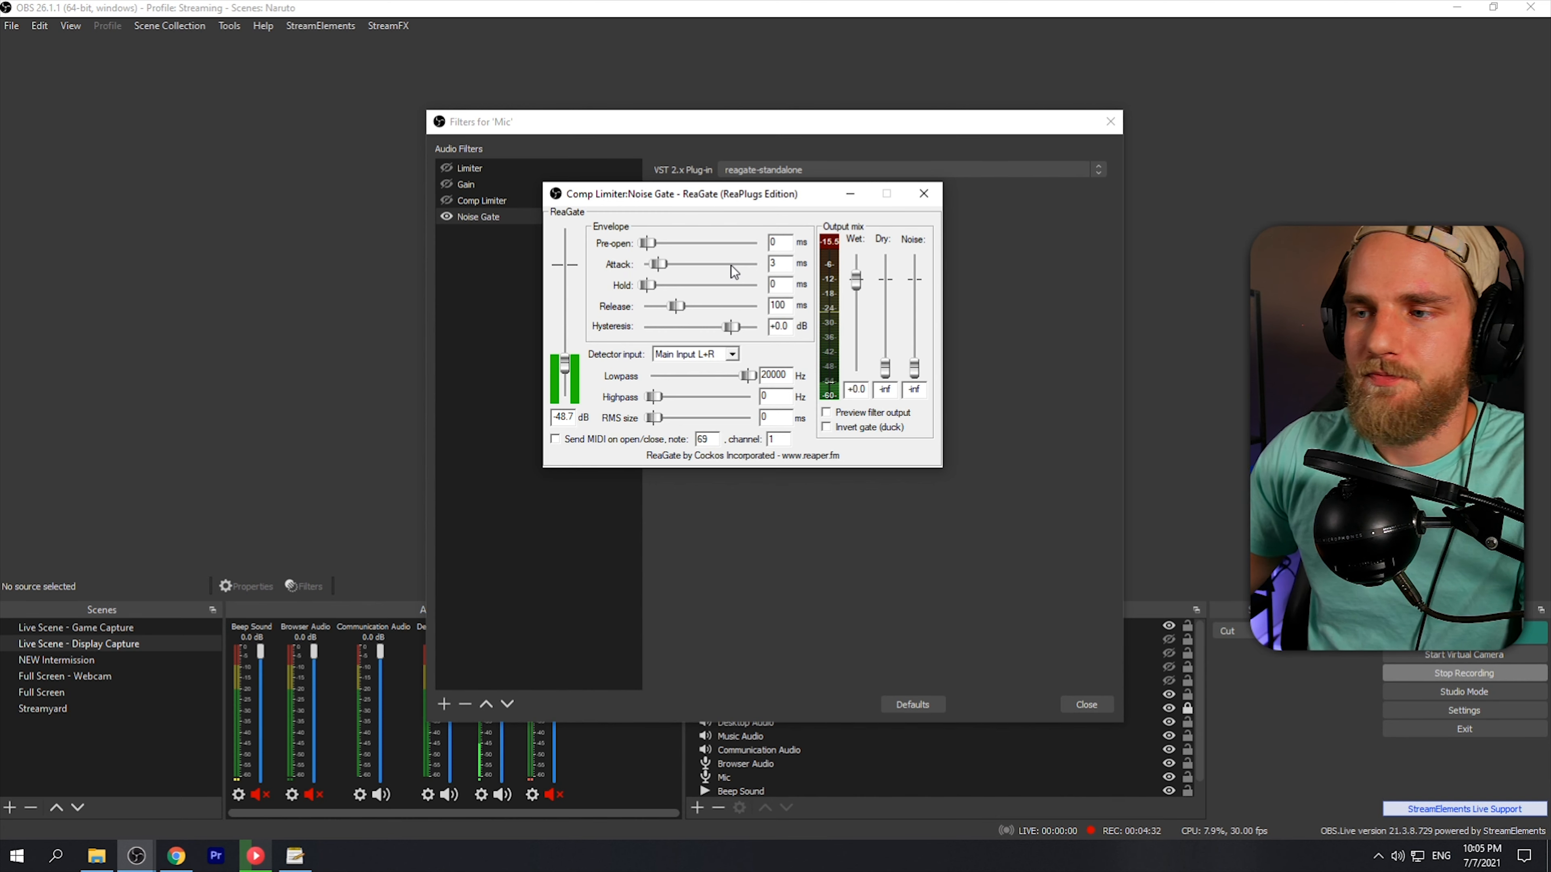
- Try a 500 ms attack on the gate, reset it to 3 ms, and raise the wet output level slightly
left_click_drag(660, 263, 758, 263)
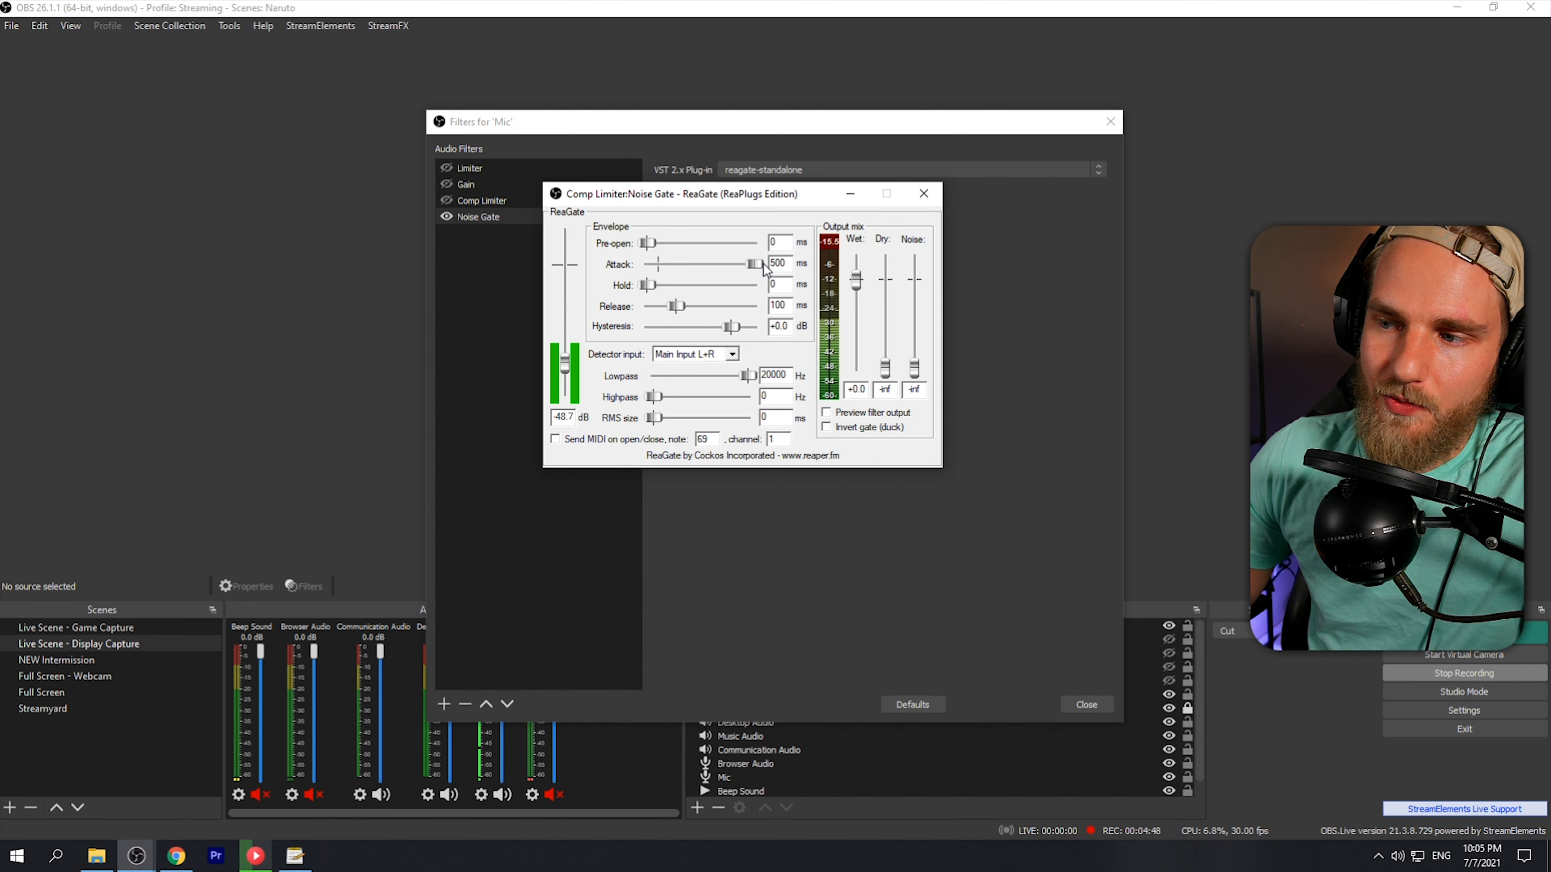
double_click(762, 264)
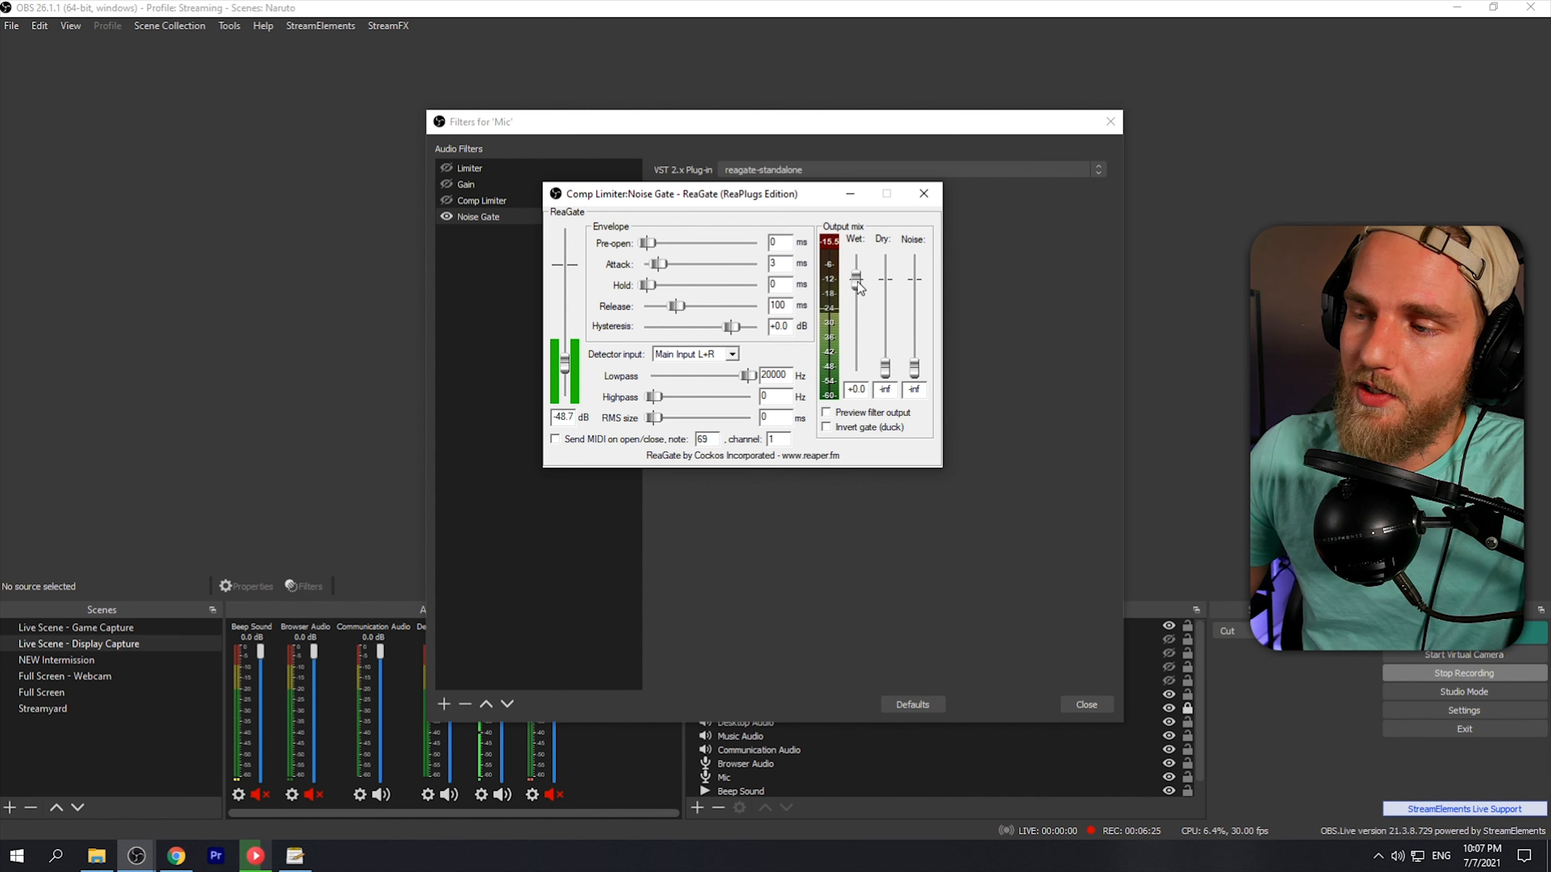
left_click_drag(860, 289, 861, 271)
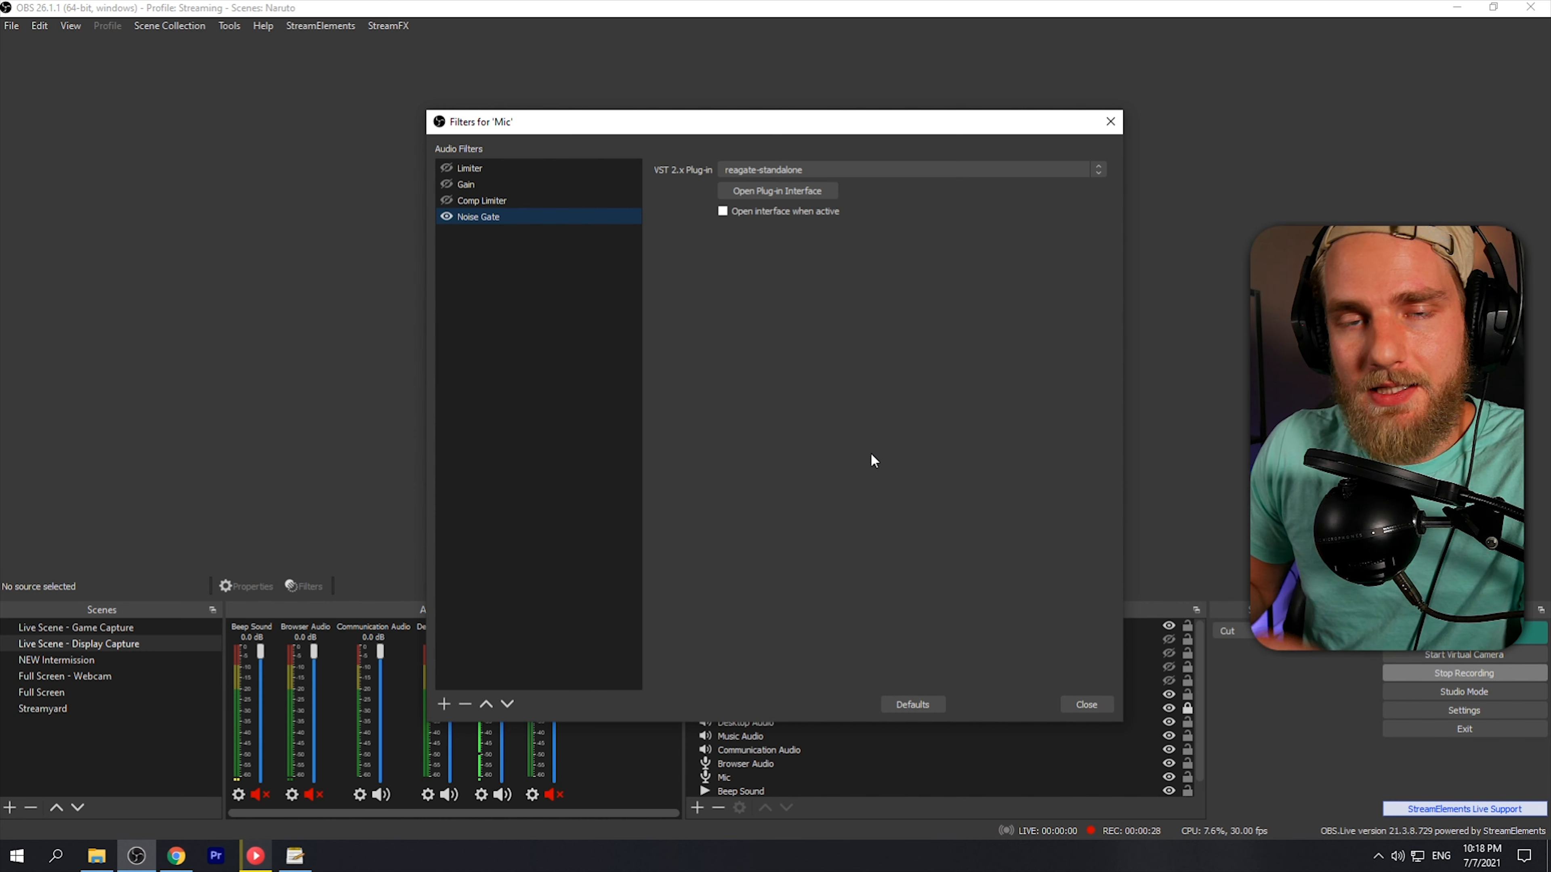
- Add a VST 2.x Plug-in filter named EQ Reductions, load reaeq-standalone into it, and open the plug-in interface
left_click(443, 705)
left_click(477, 700)
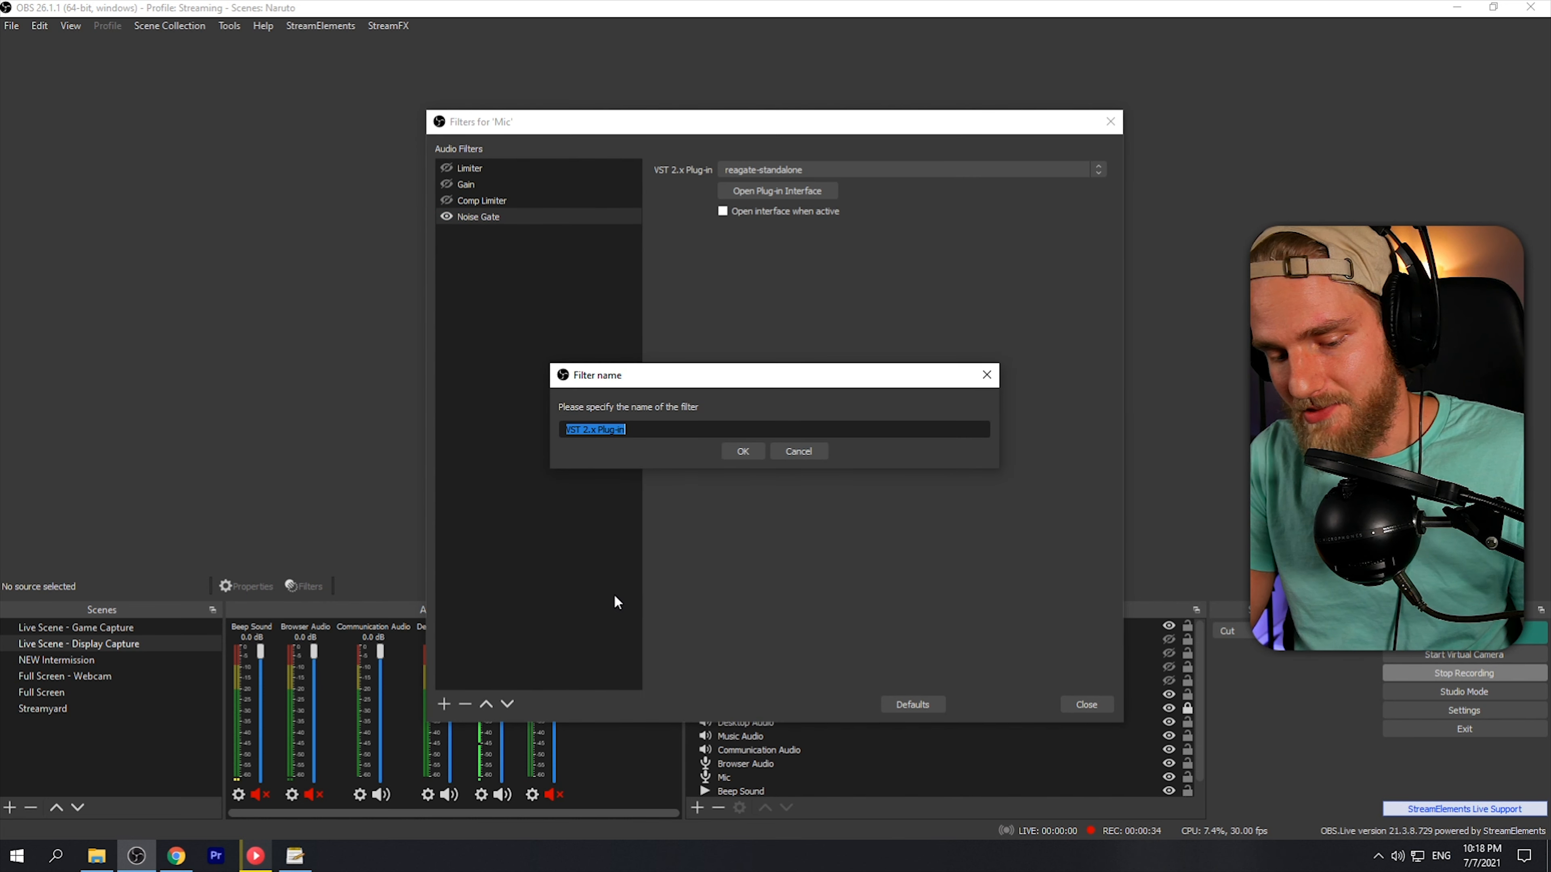
type("EQ")
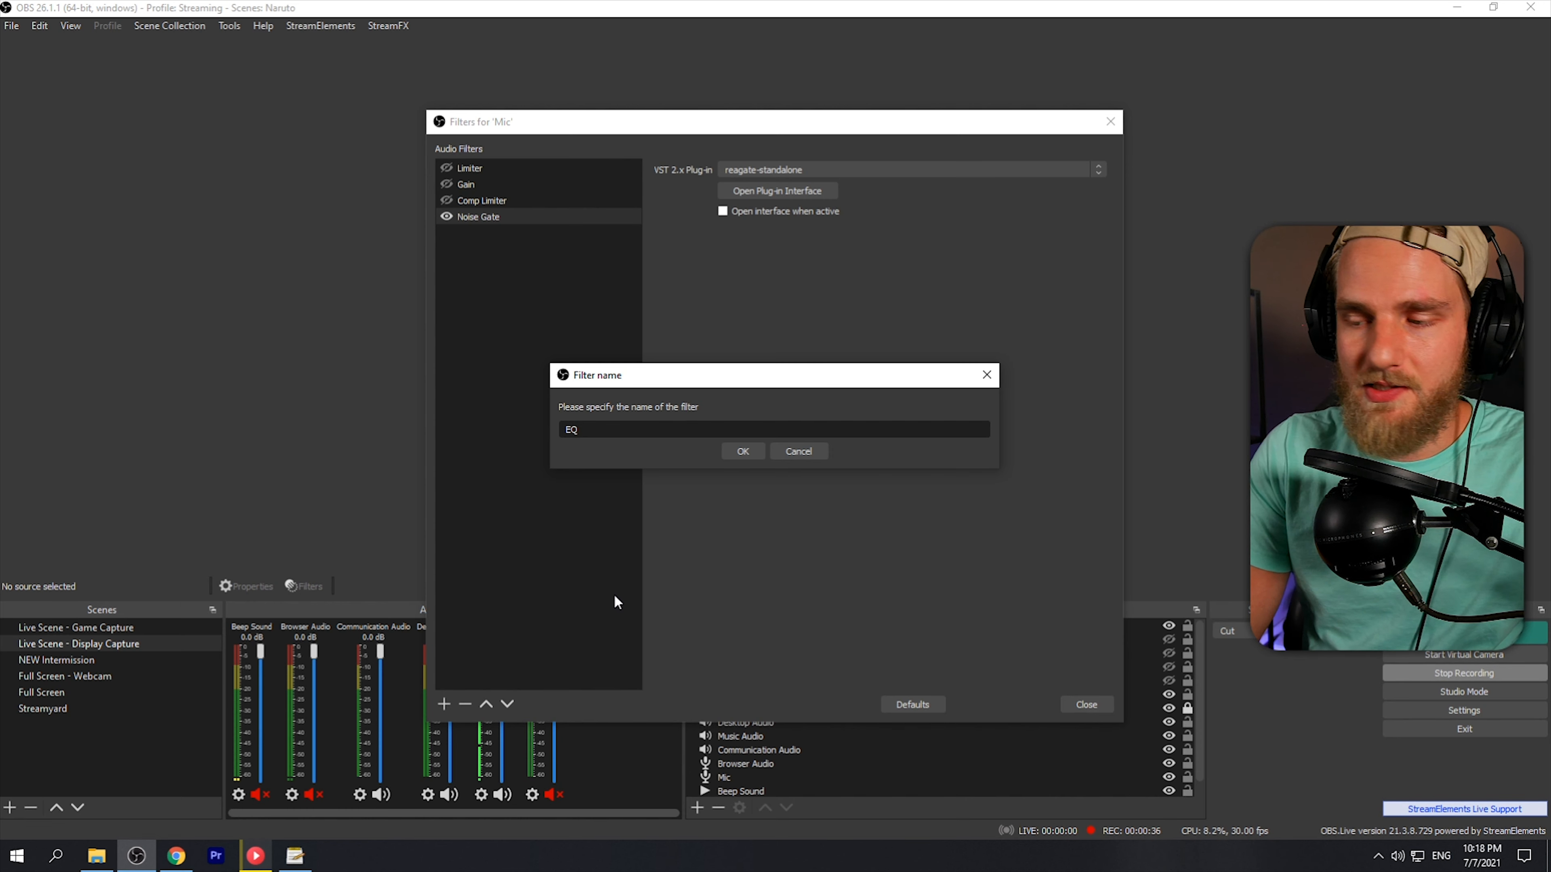
type(" Reductions")
key("Return")
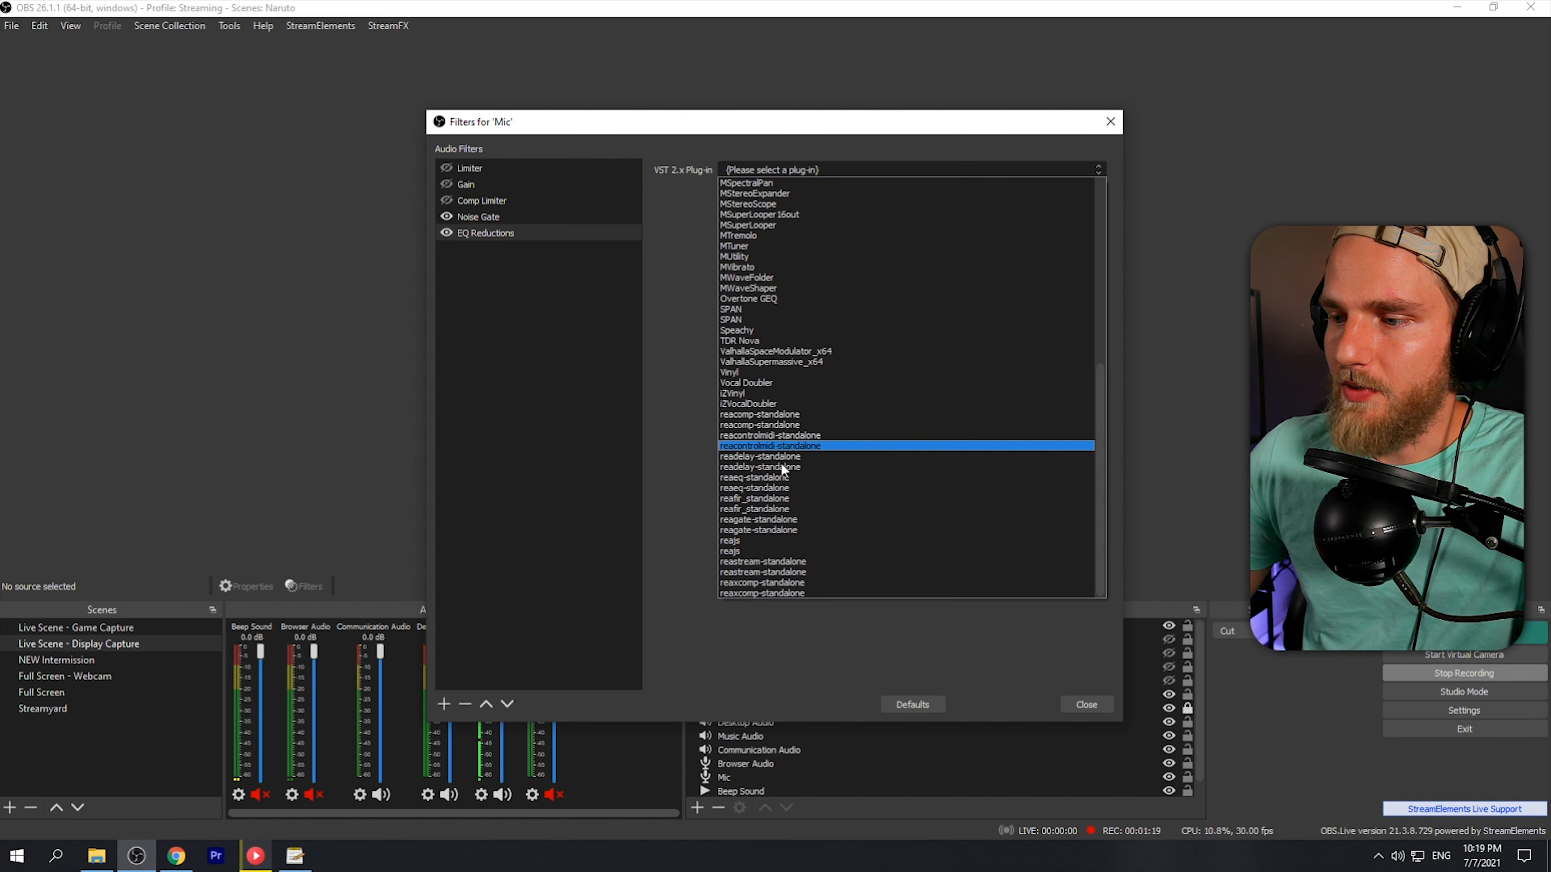
left_click(755, 487)
left_click(764, 196)
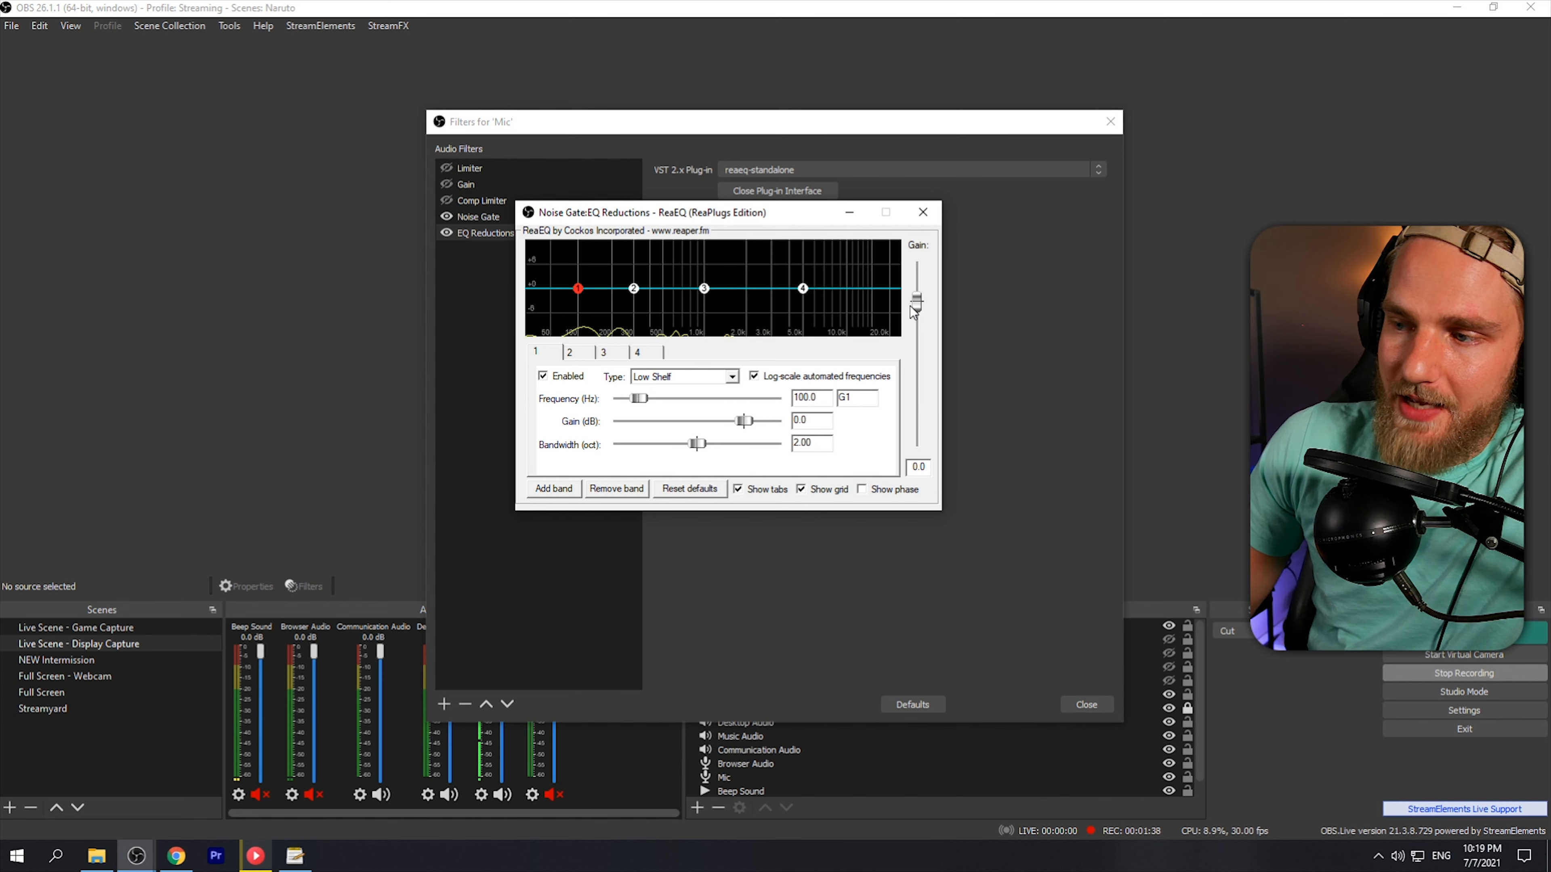
- Try raising the equalizer's overall gain to 14.8 dB and reset it to 0.0
left_click_drag(917, 303, 921, 293)
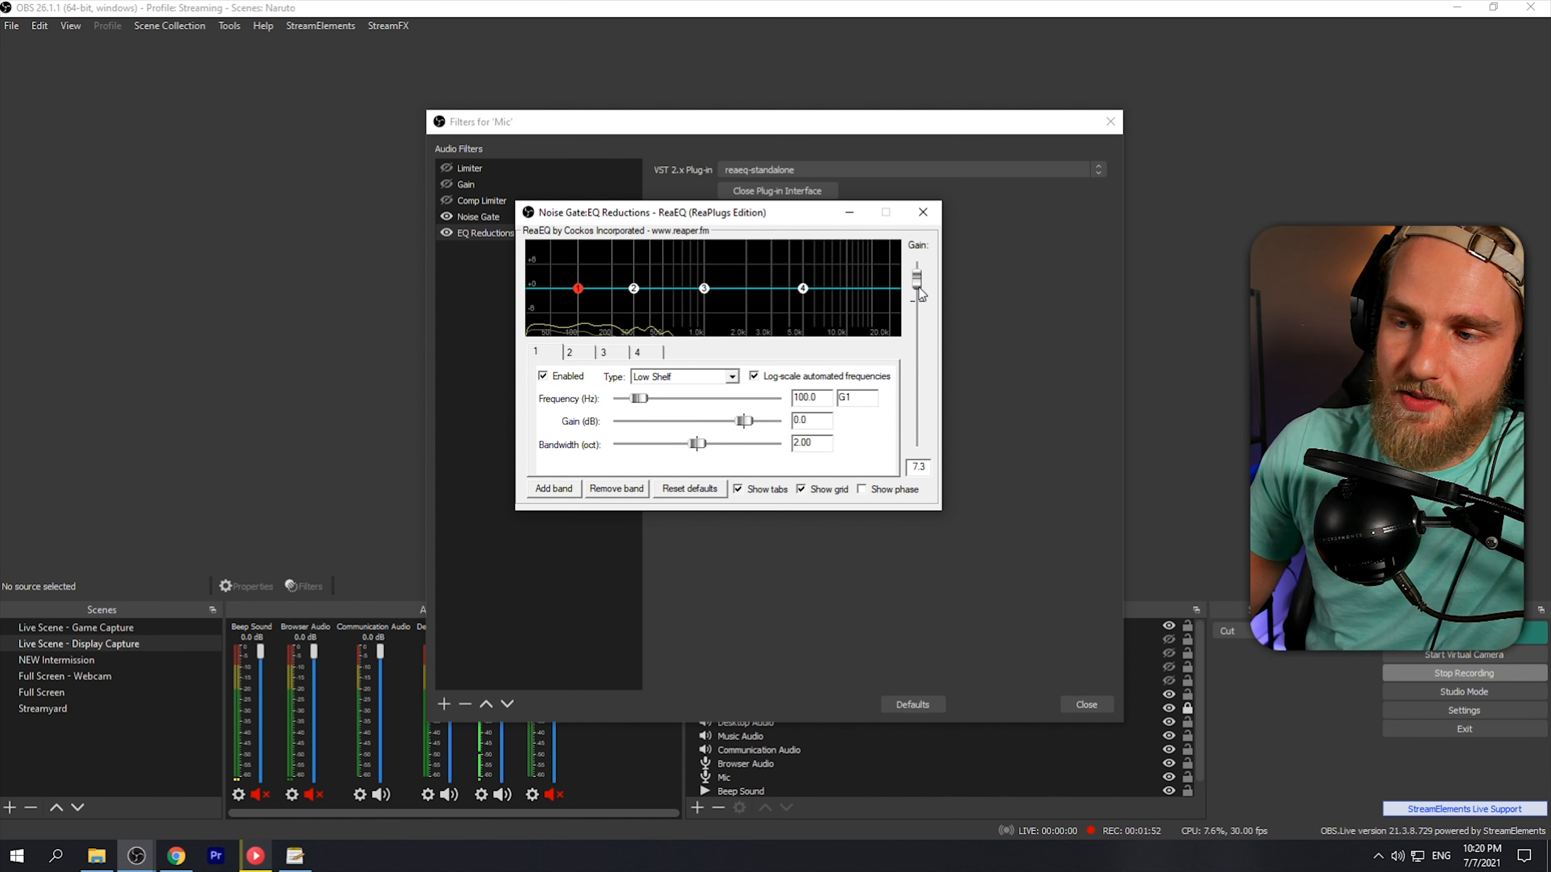
left_click_drag(919, 287, 921, 279)
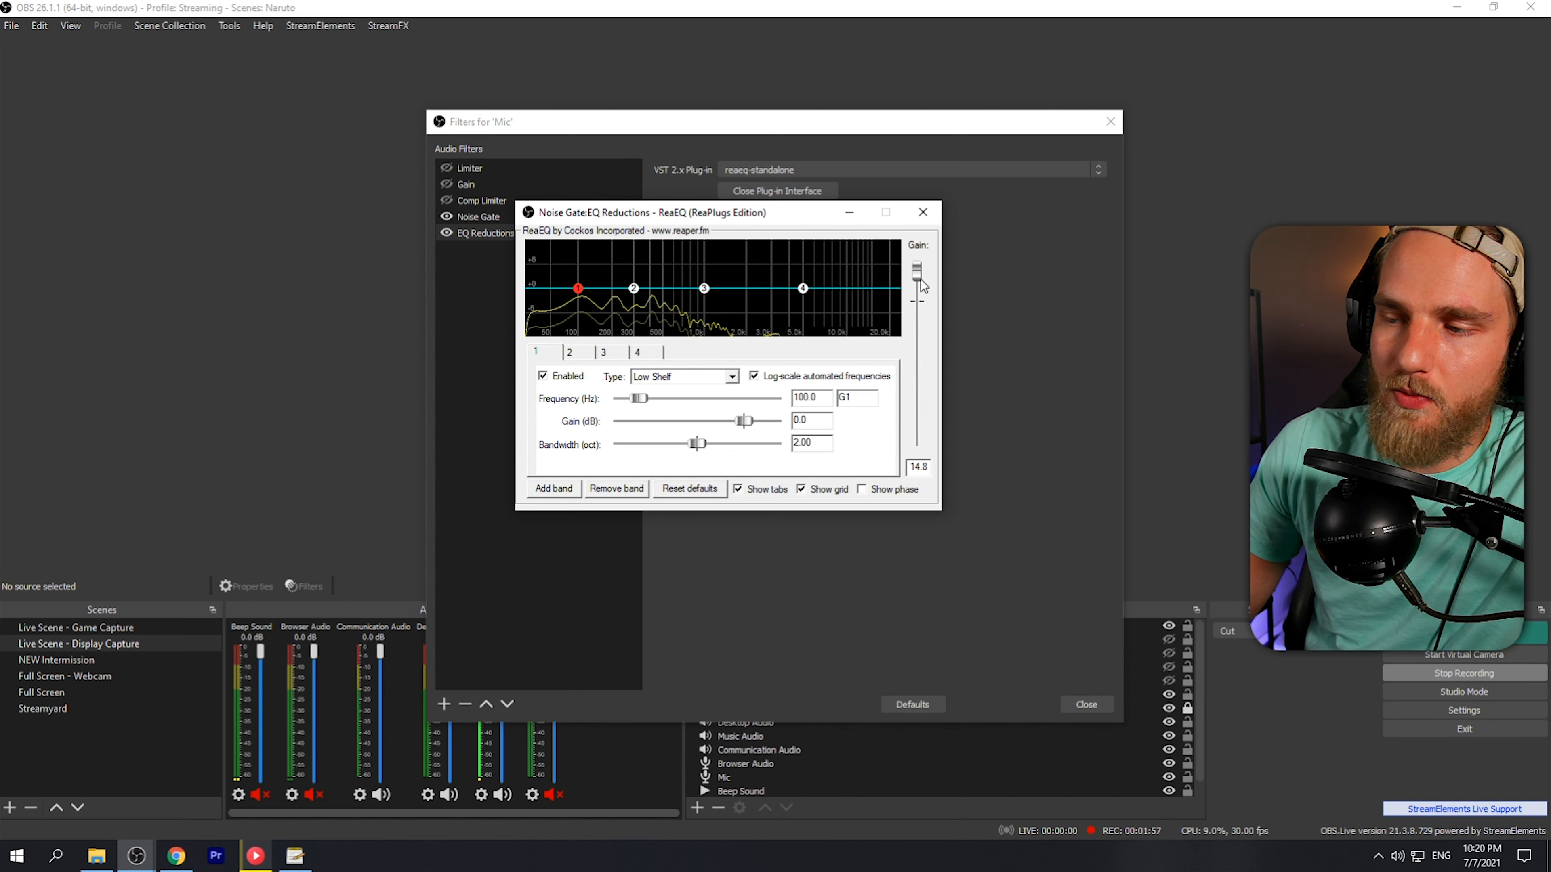
double_click(921, 284)
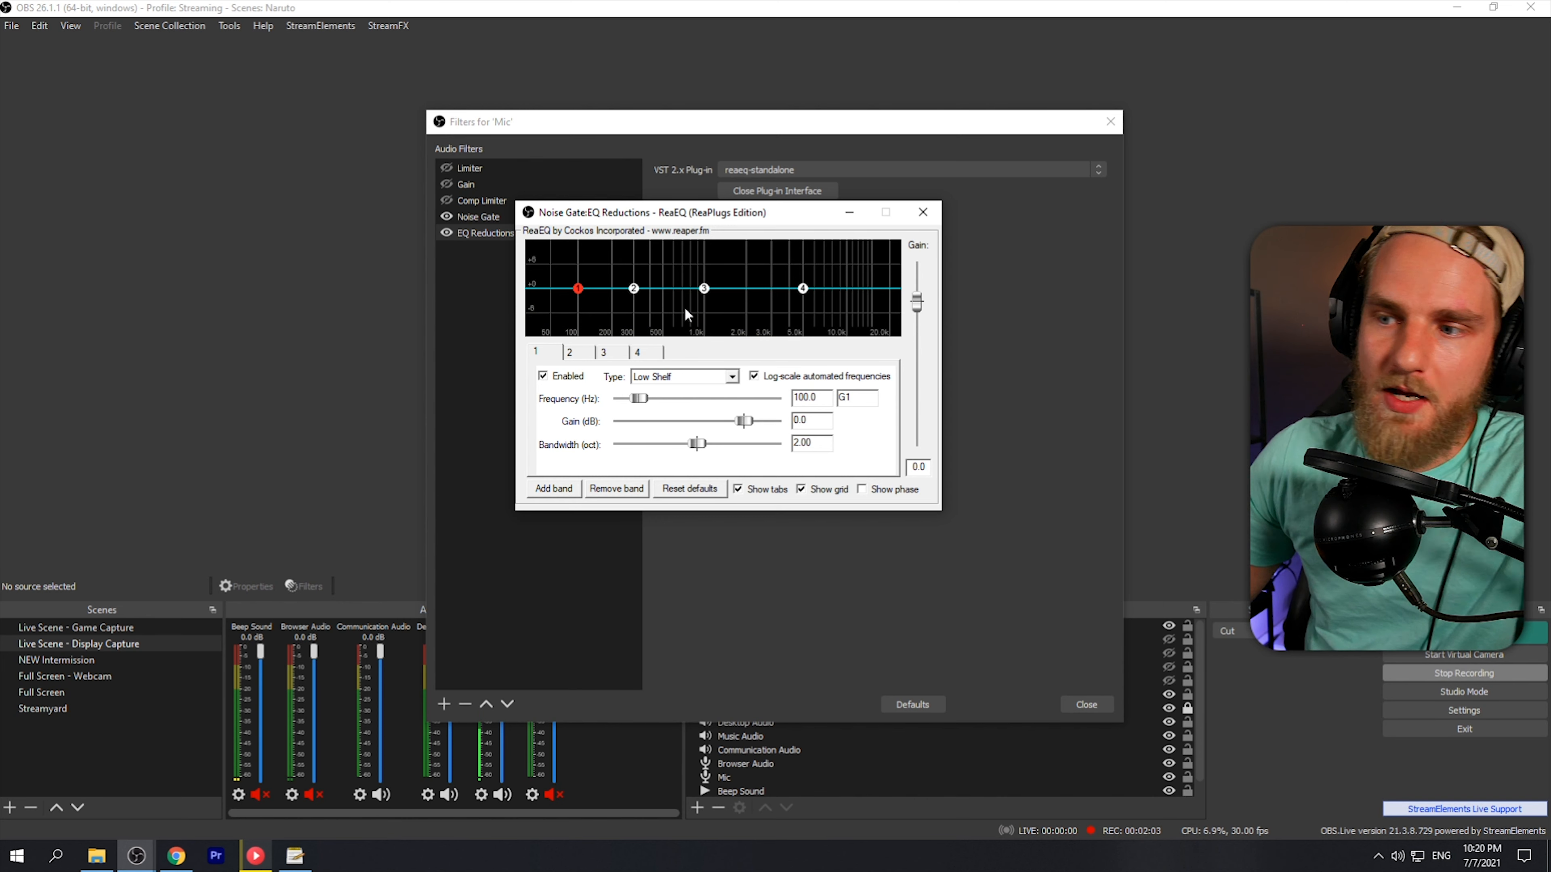
- Remove the surplus equalizer bands so that only one band is left
left_click(617, 490)
left_click(626, 493)
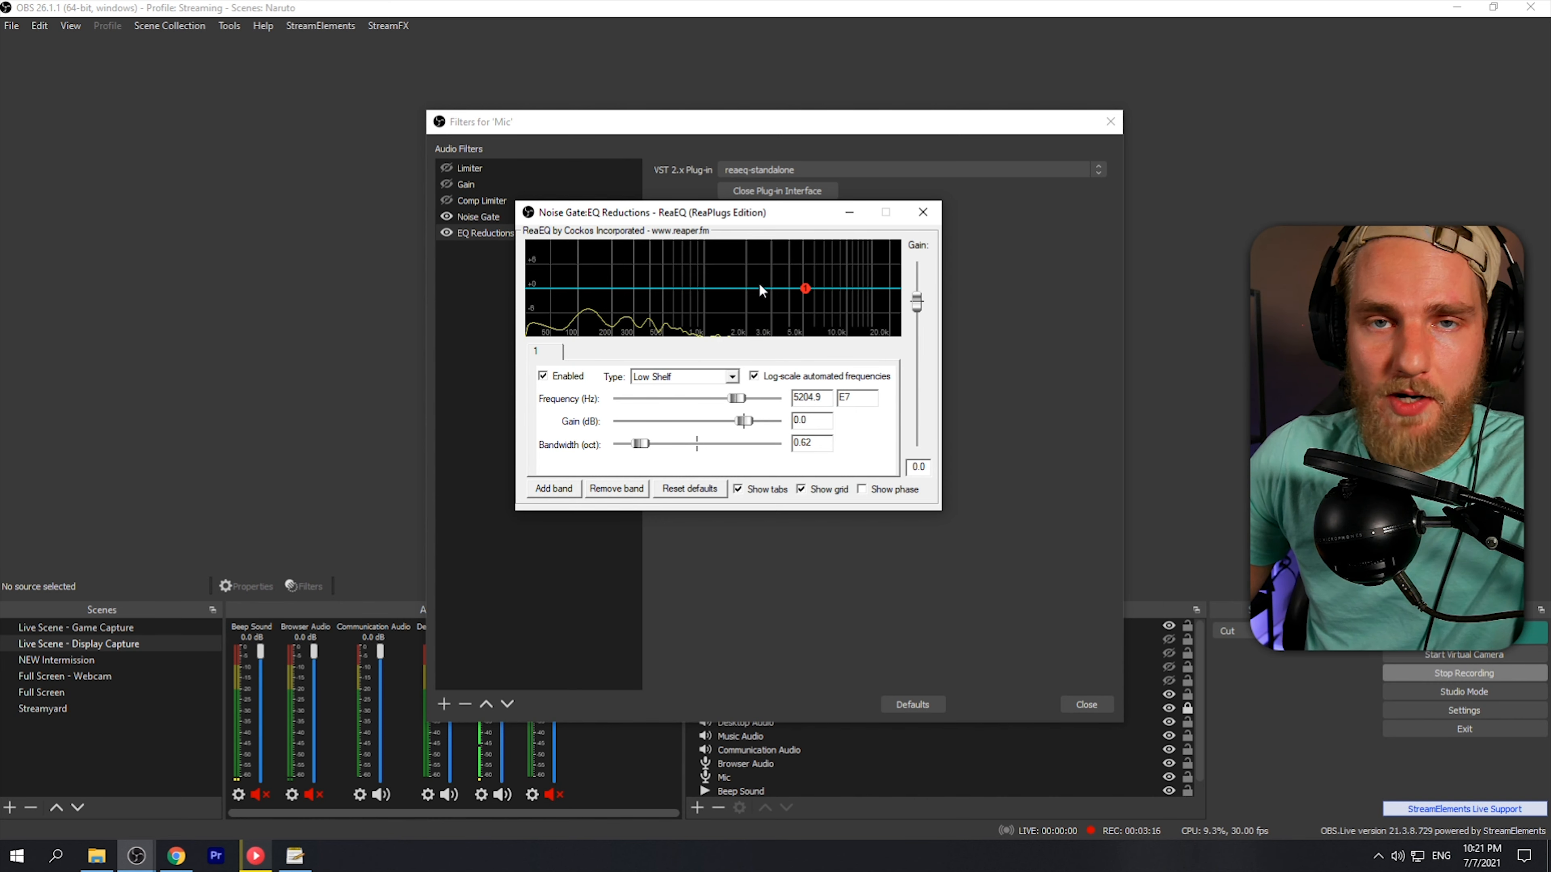
- Set the remaining band's type to Band Pass and sweep its frequency upward to about 6829 Hz
left_click(733, 376)
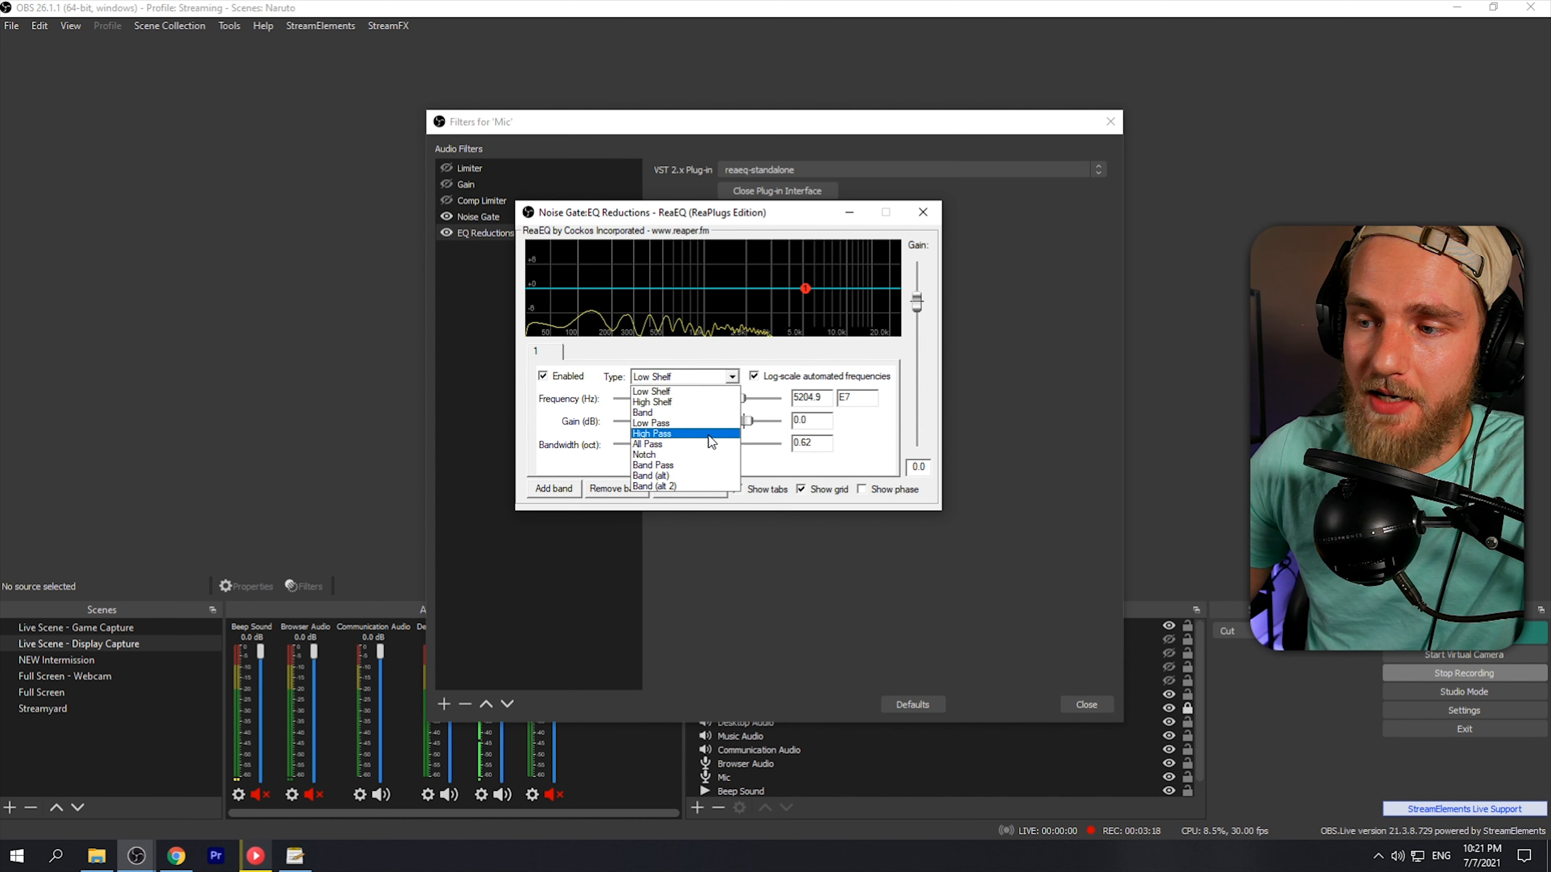
left_click(686, 464)
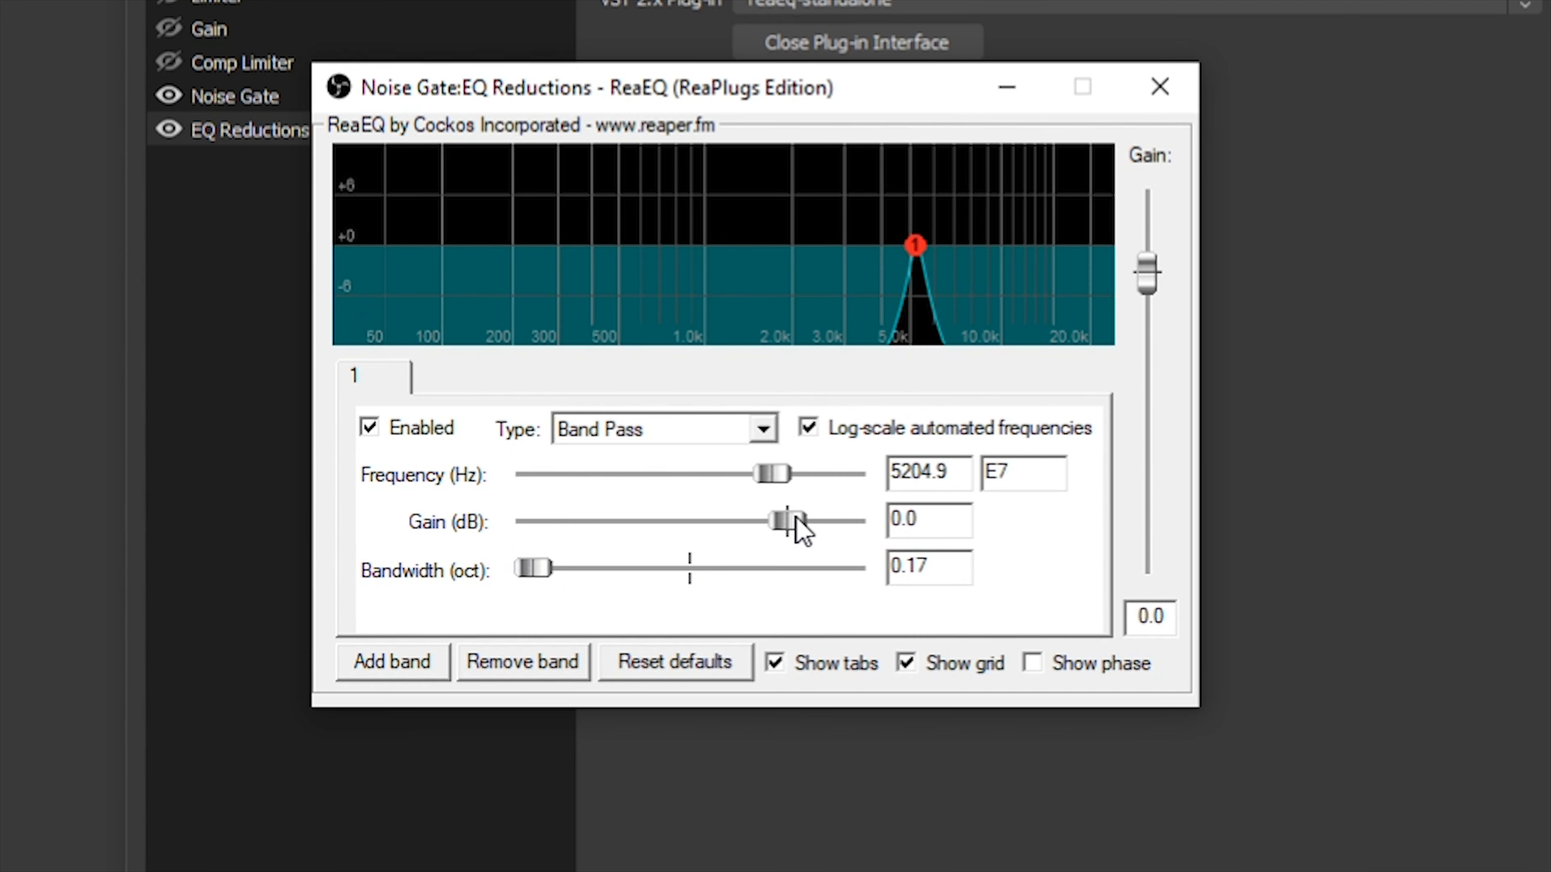
mouse_move(783, 483)
left_mouse_down()
mouse_move(818, 485)
mouse_move(804, 491)
left_mouse_up()
left_click_drag(804, 491, 797, 491)
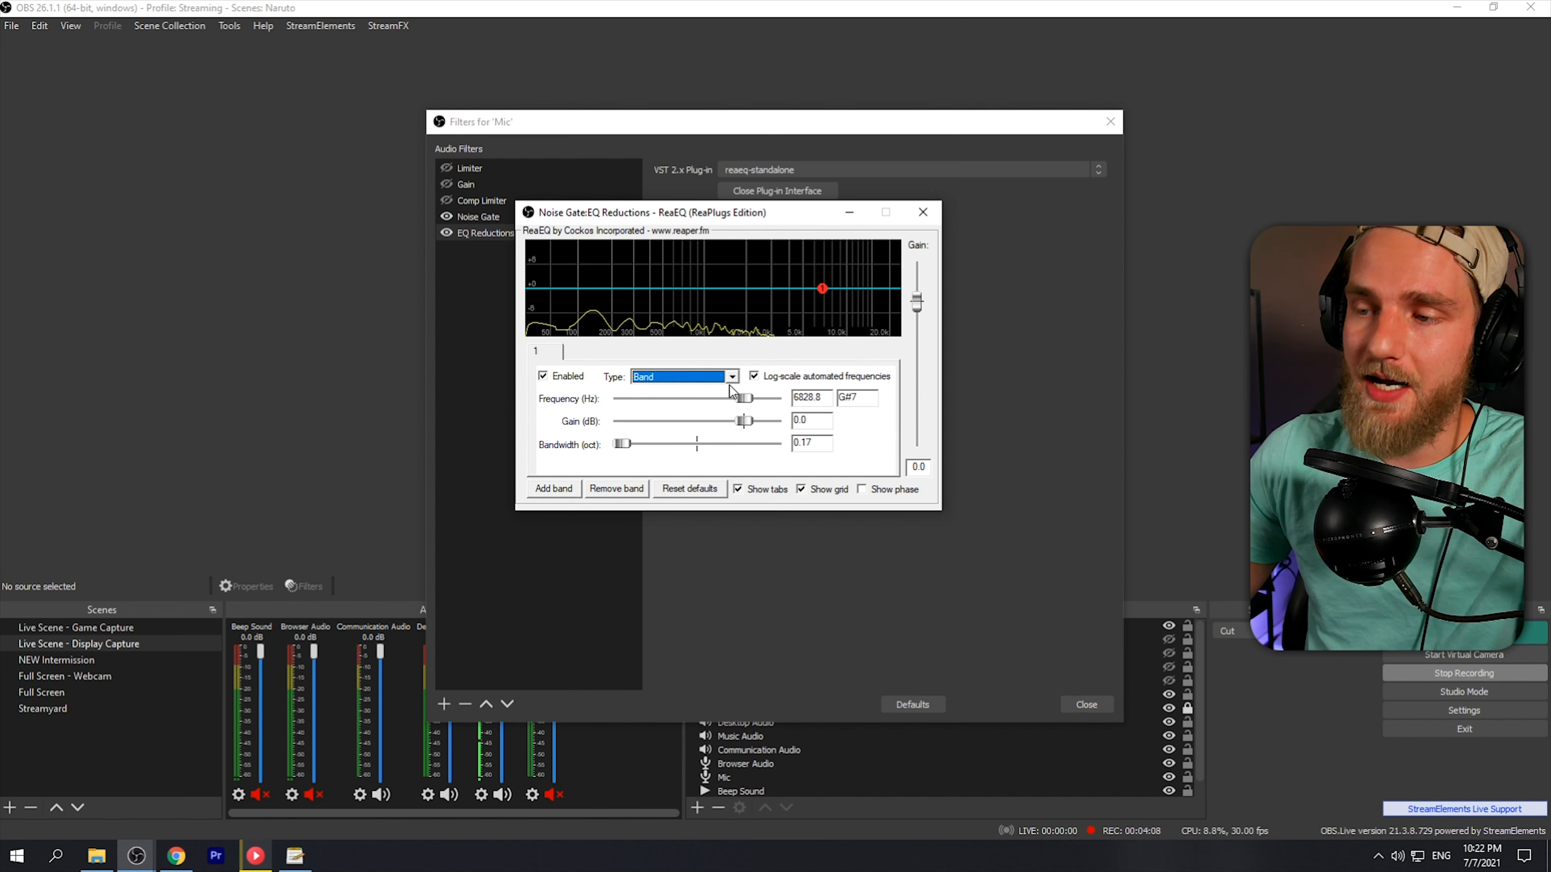
- Change band 1 to a Notch at 5528.9 Hz with a bandwidth of 0.35 oct
left_click(717, 377)
left_click(665, 456)
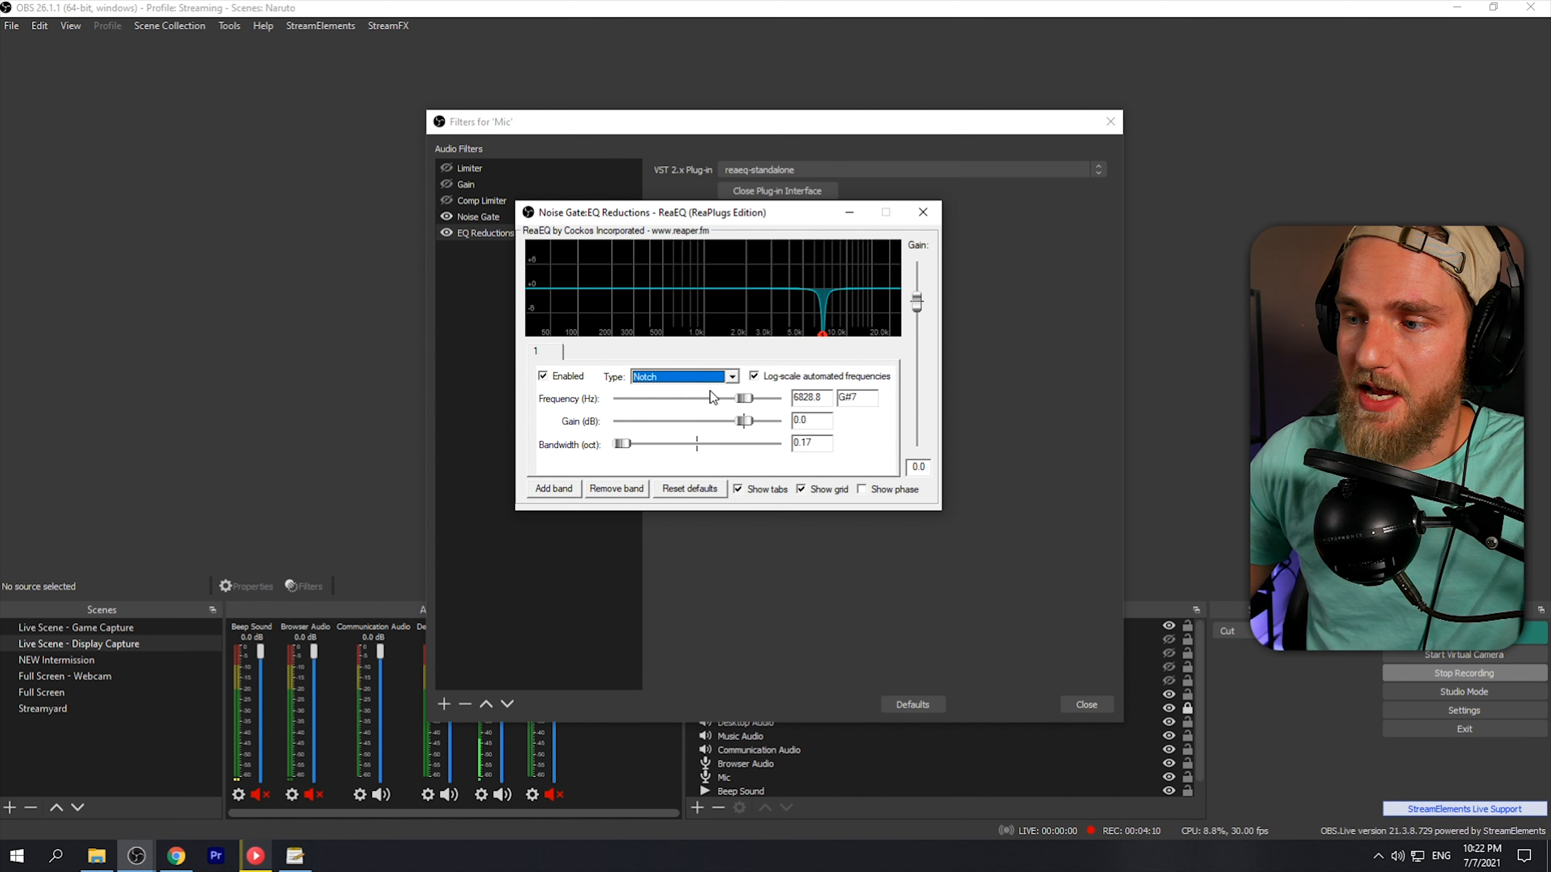
left_click_drag(746, 404, 748, 405)
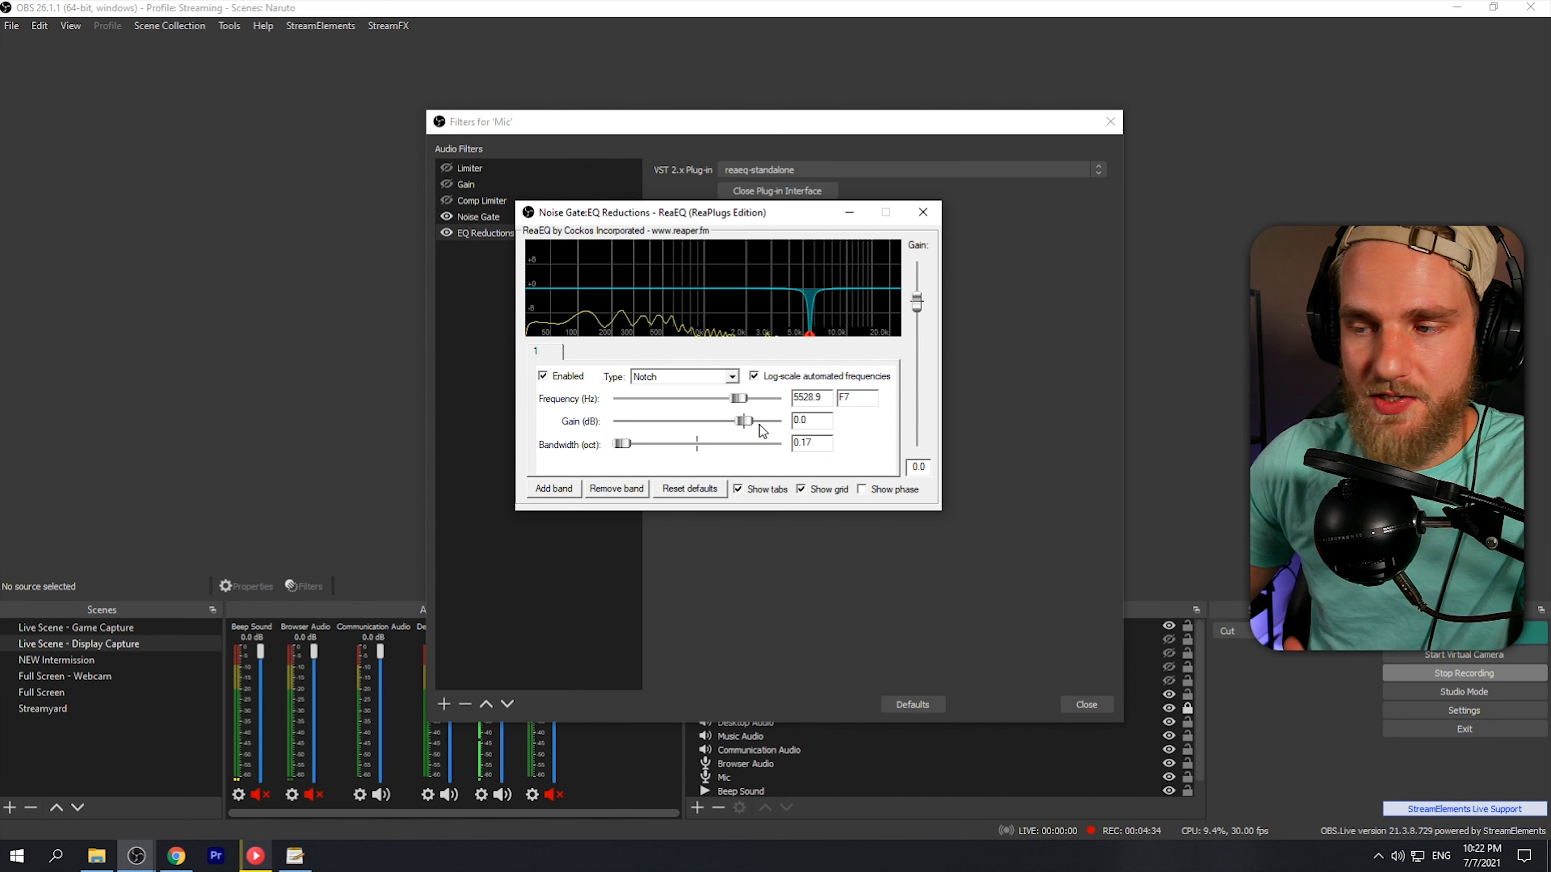
left_click_drag(628, 448, 636, 448)
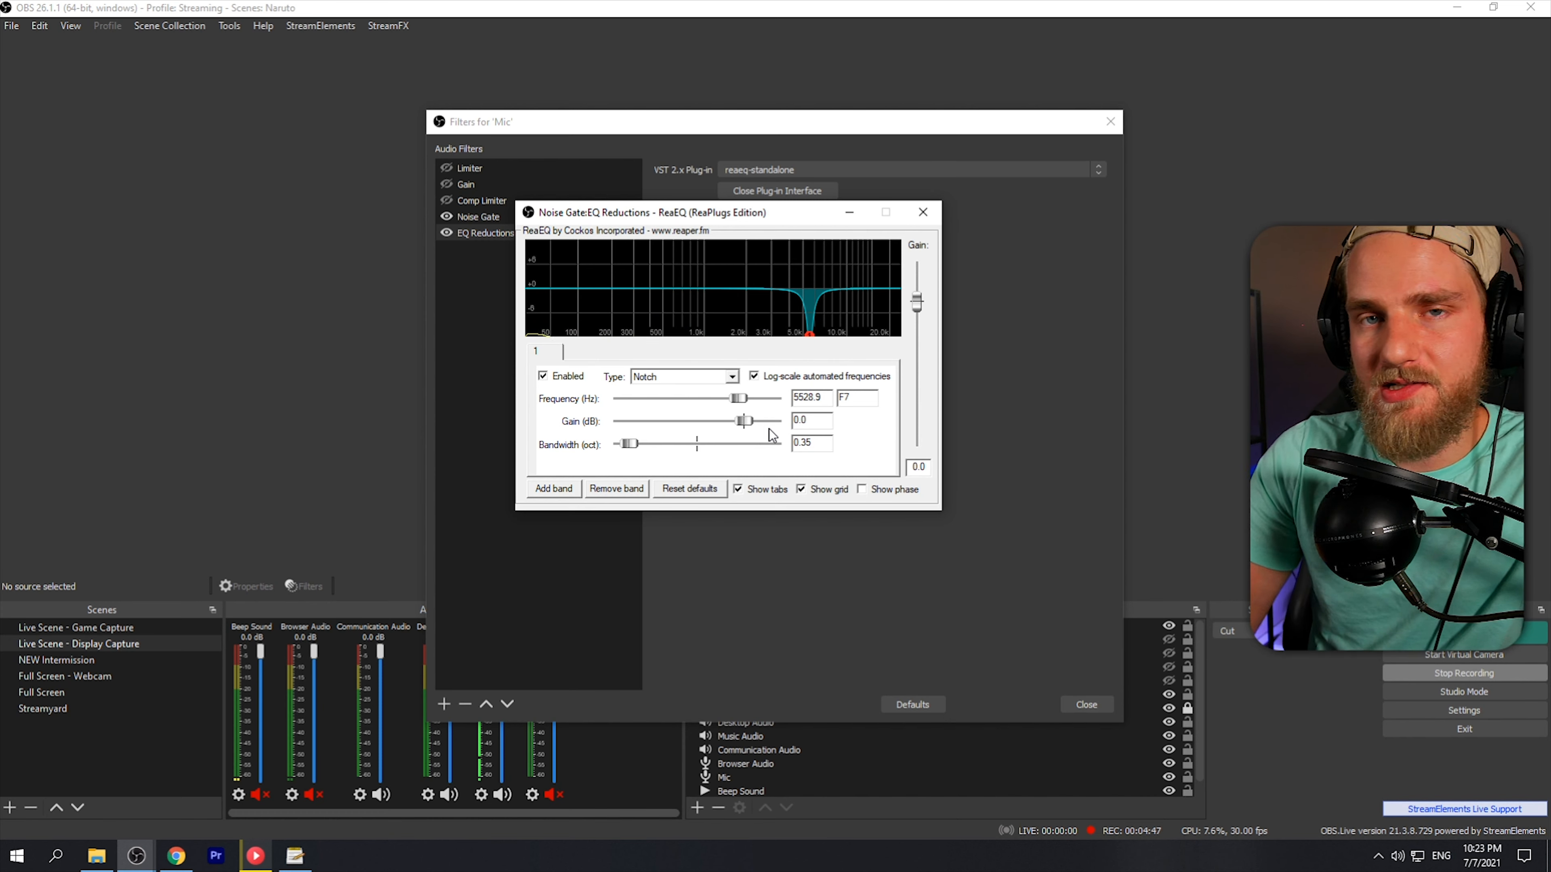
- Add a second equalizer band as a High Pass at 50.7 Hz and lower its gain
left_click(553, 489)
left_click_drag(682, 289, 560, 295)
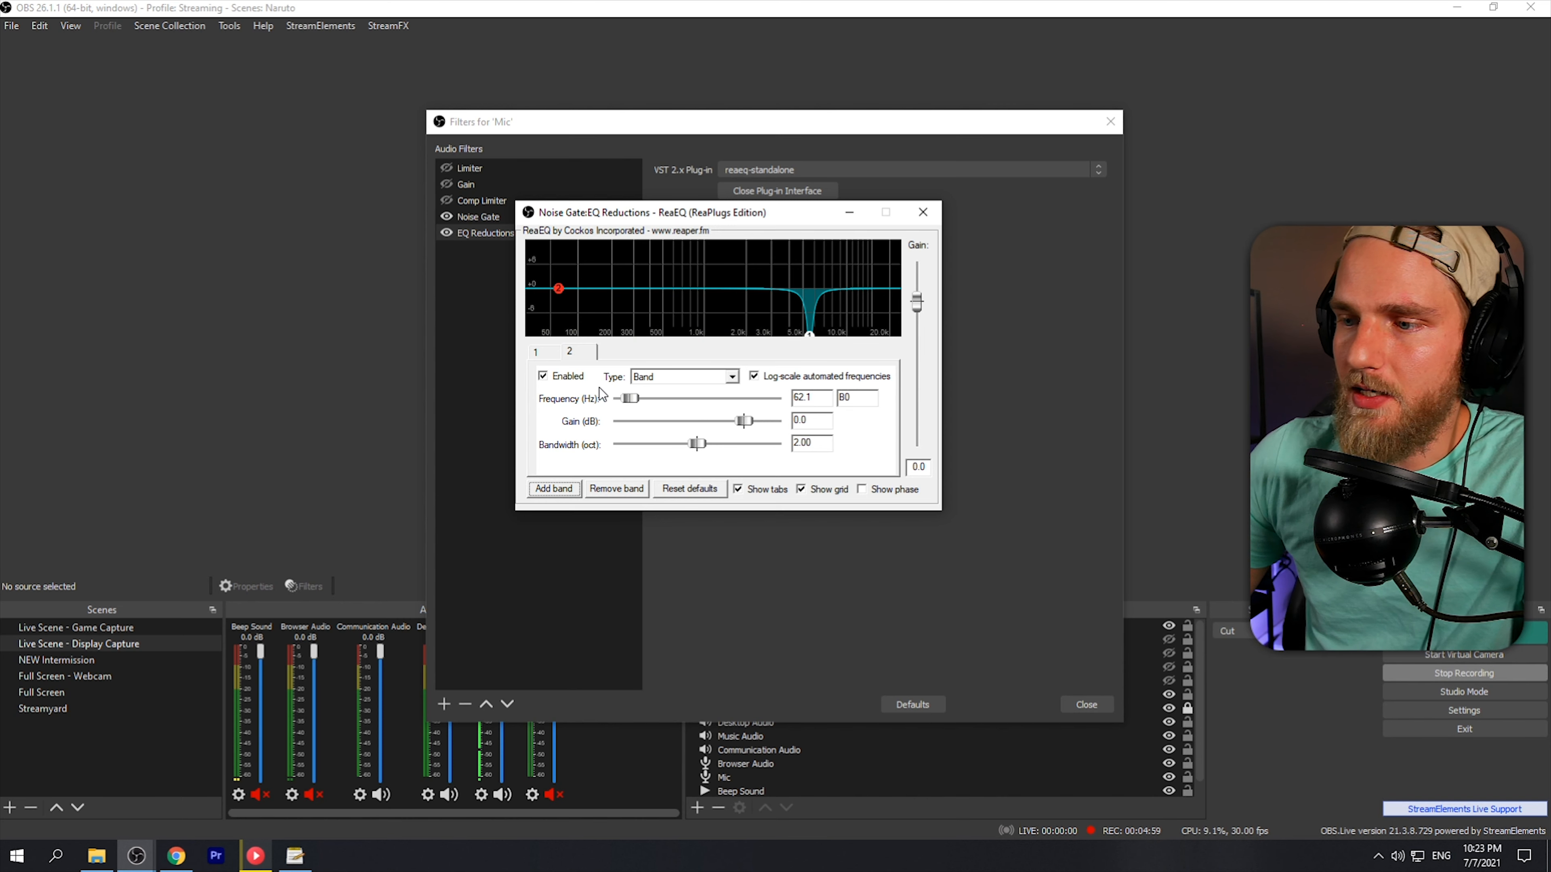
left_click_drag(633, 398, 629, 398)
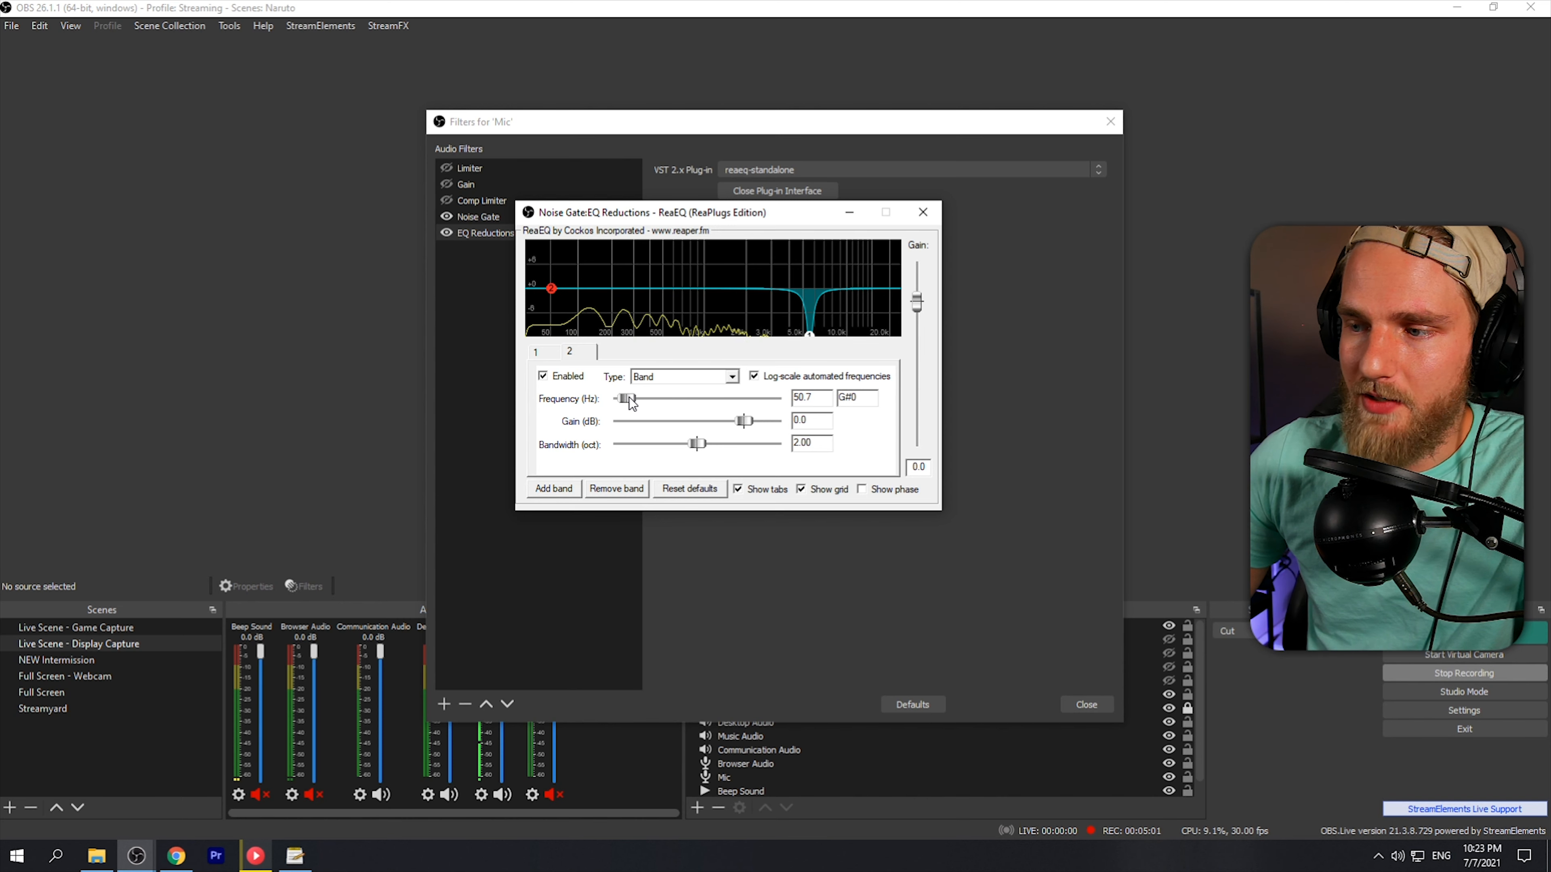
left_click(717, 377)
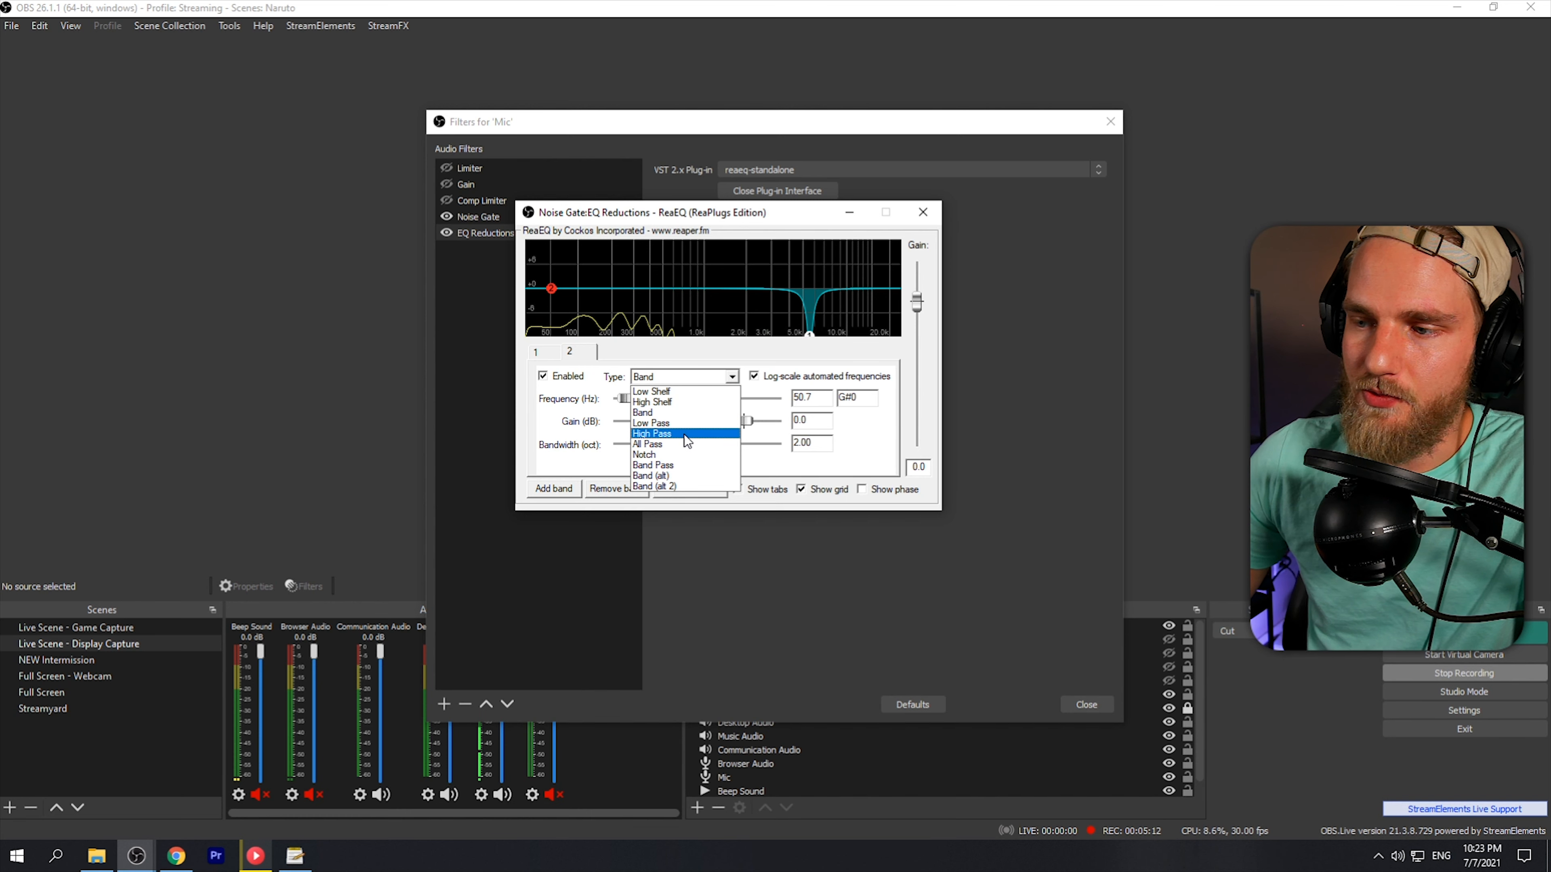
left_click(677, 433)
mouse_move(551, 317)
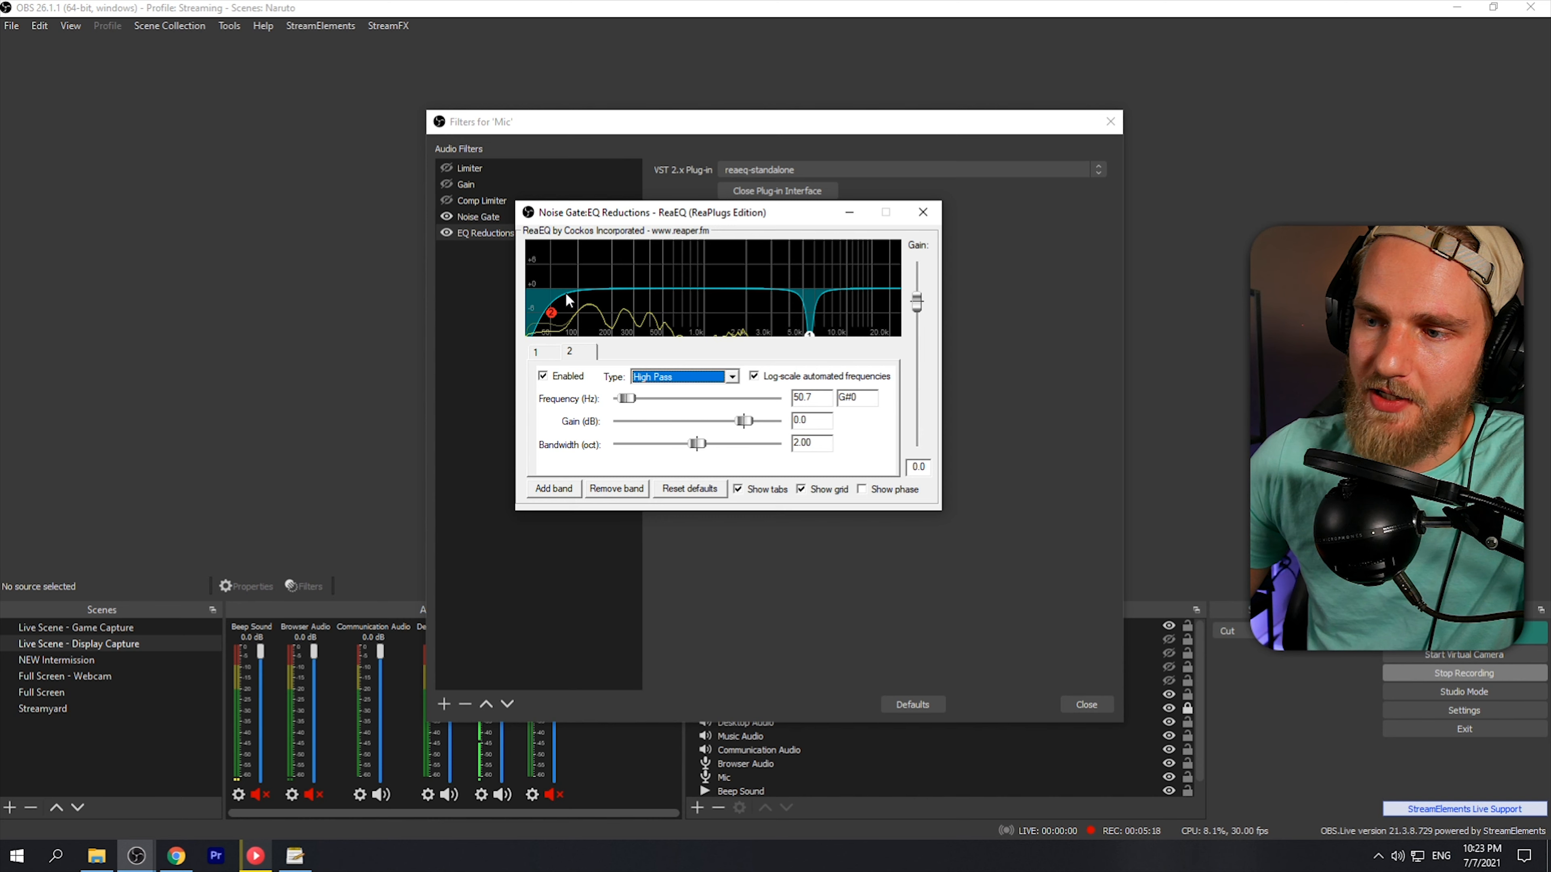
left_click_drag(744, 422, 717, 426)
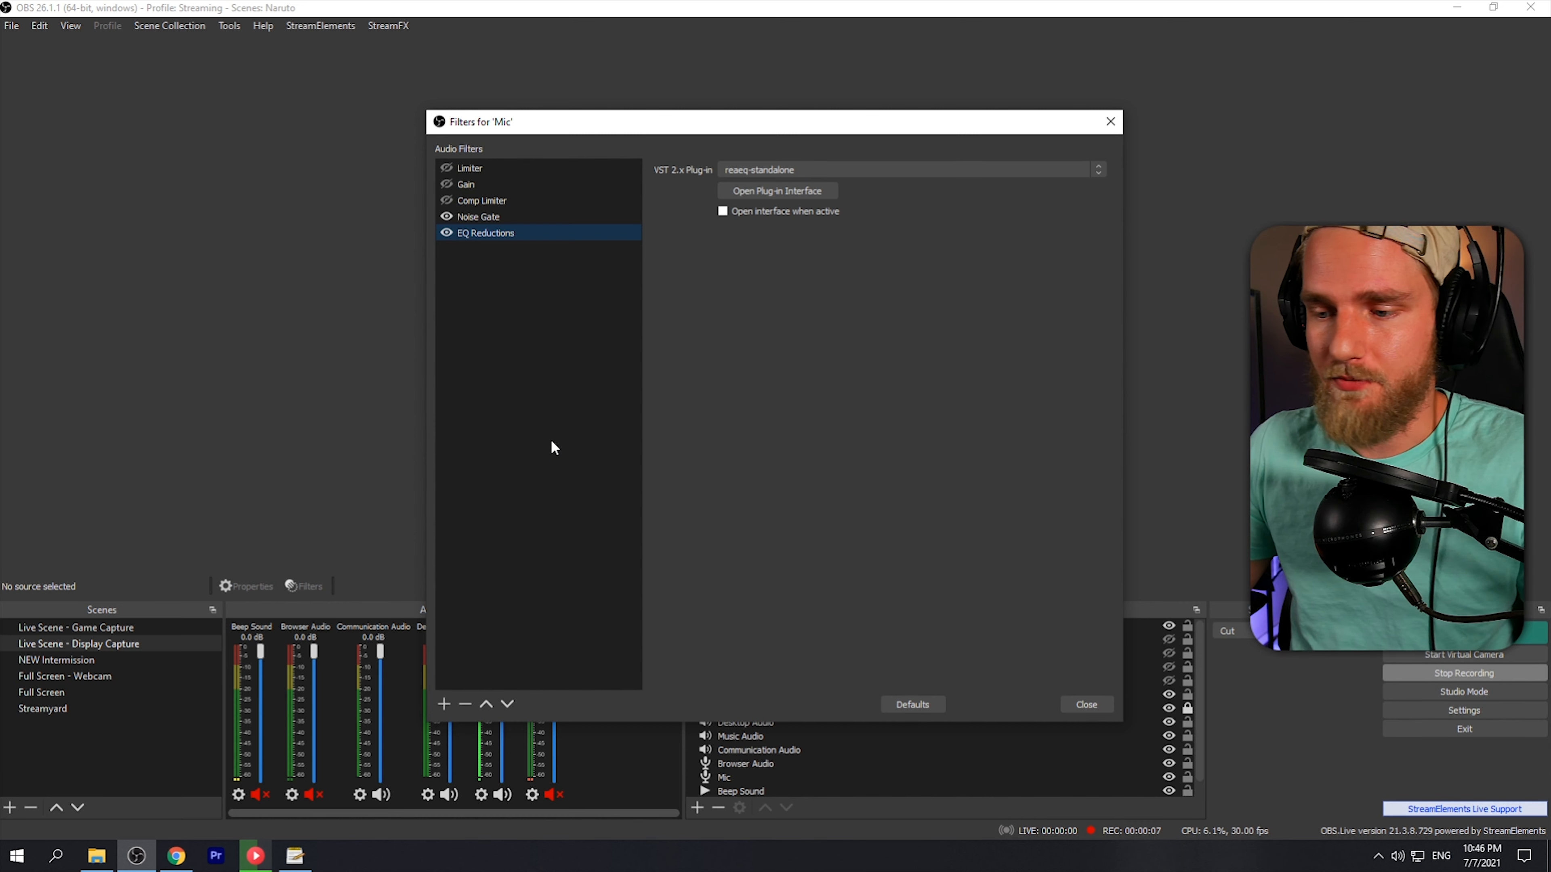
- Add a VST 2.x Plug-in filter named Compression to the Mic's audio filters
left_click(445, 704)
left_click(482, 694)
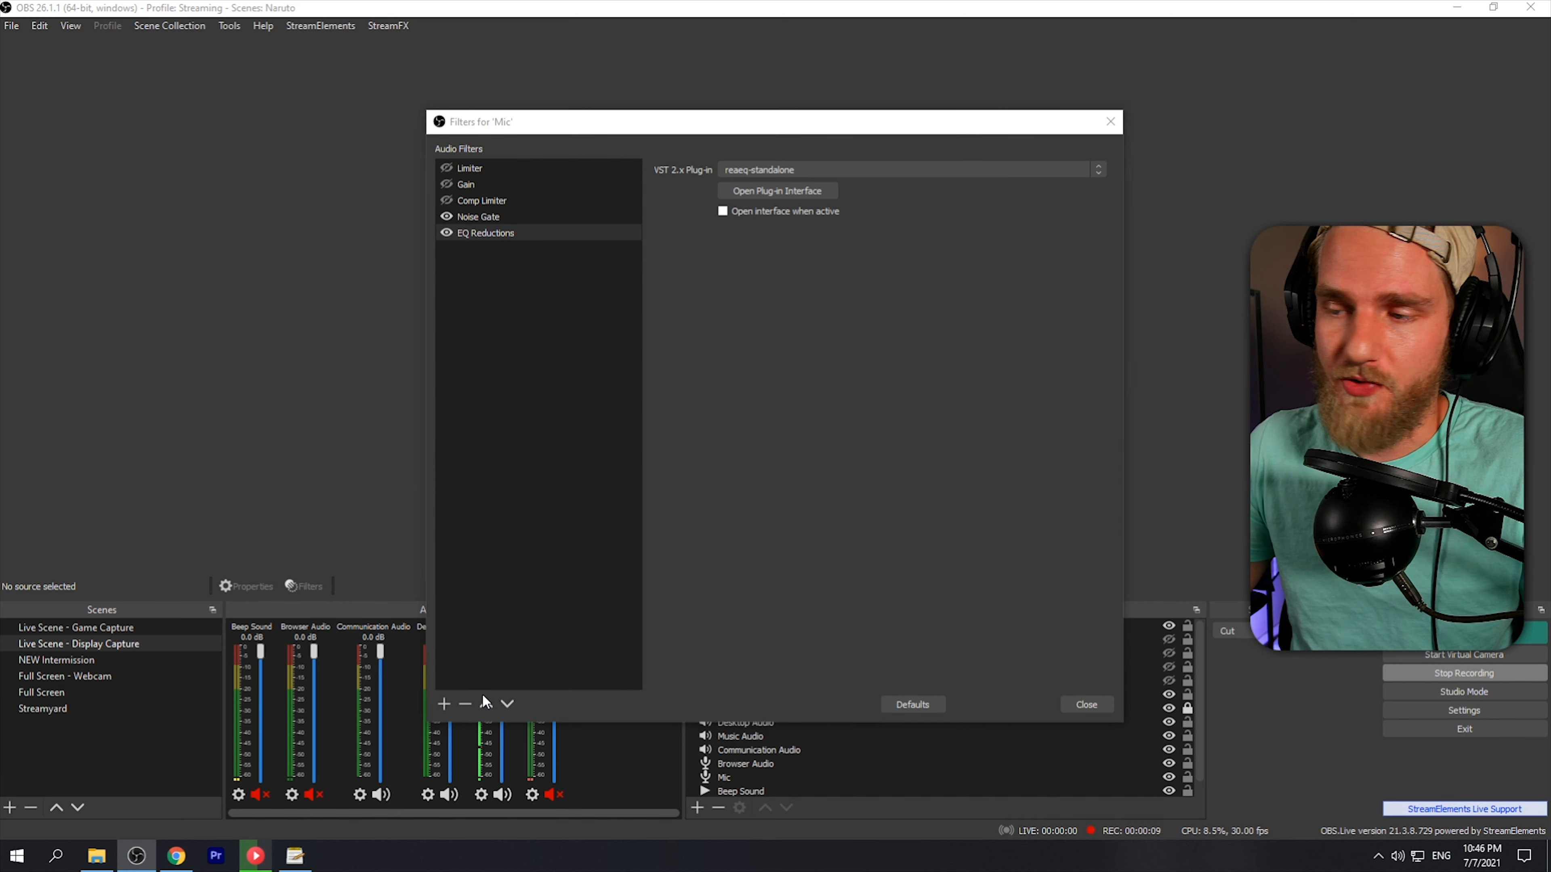
type("c")
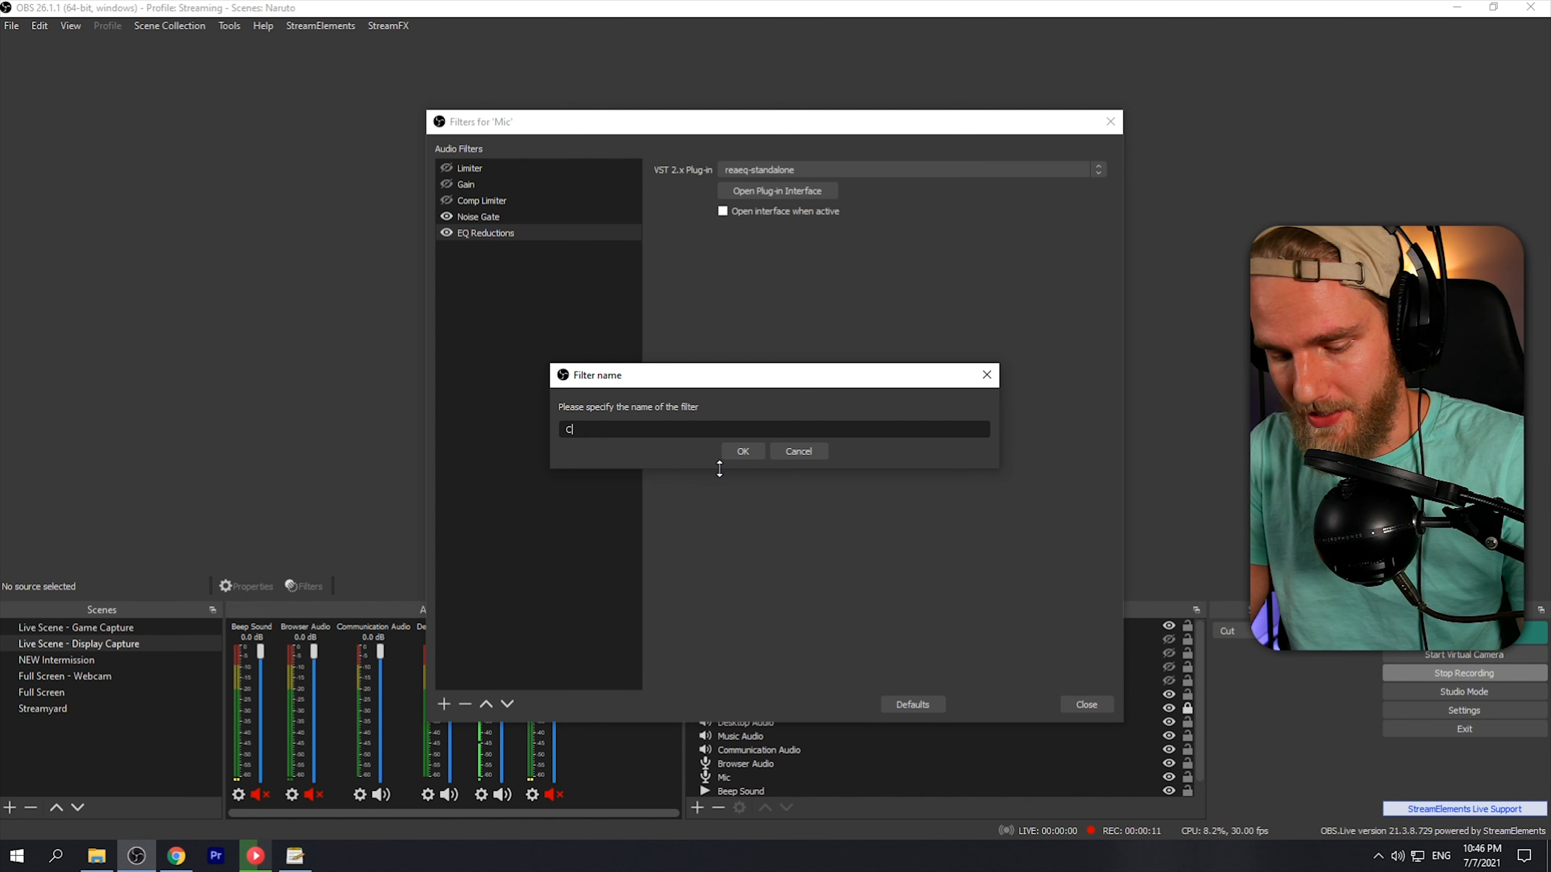
type("ompression")
key("Return")
- Load the reacomp-standalone plug-in in the Compression filter and open its interface, moved clear of the filter list
left_click(855, 170)
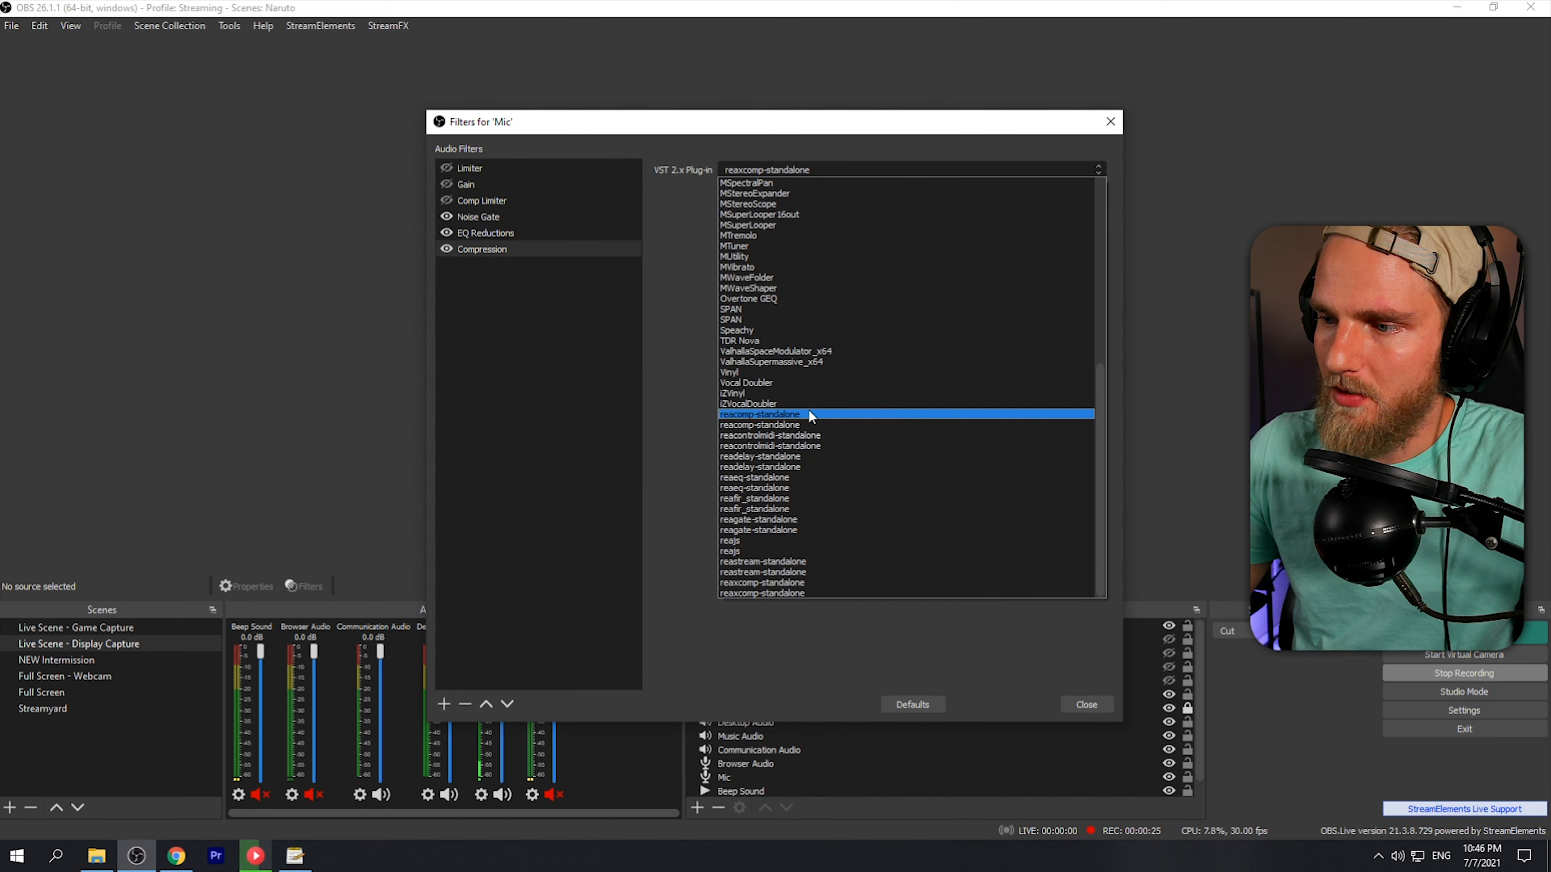
left_click(771, 426)
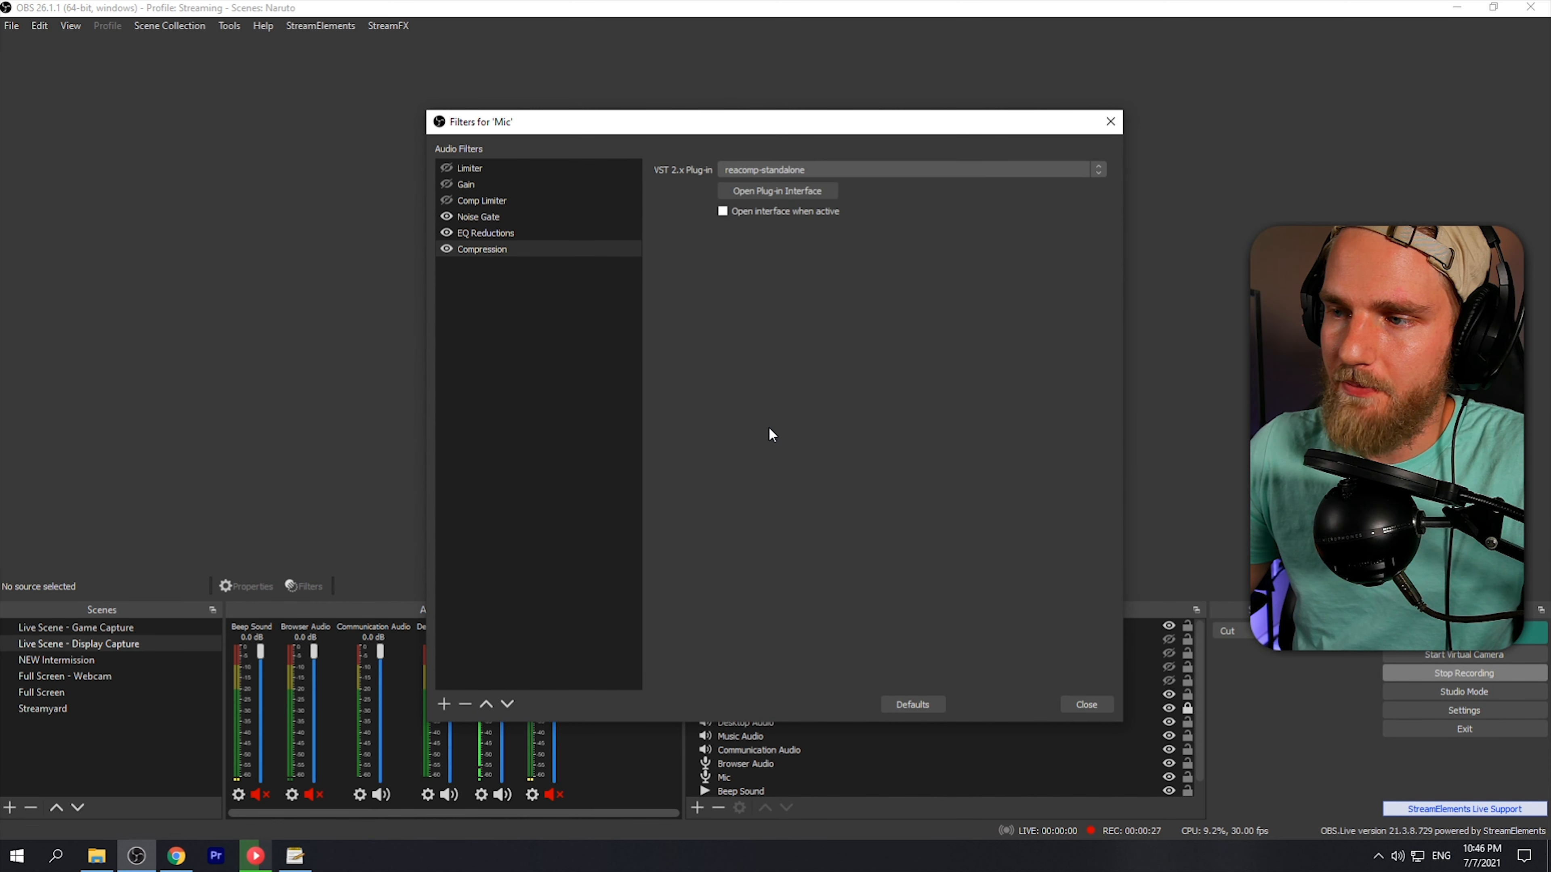
left_click(778, 191)
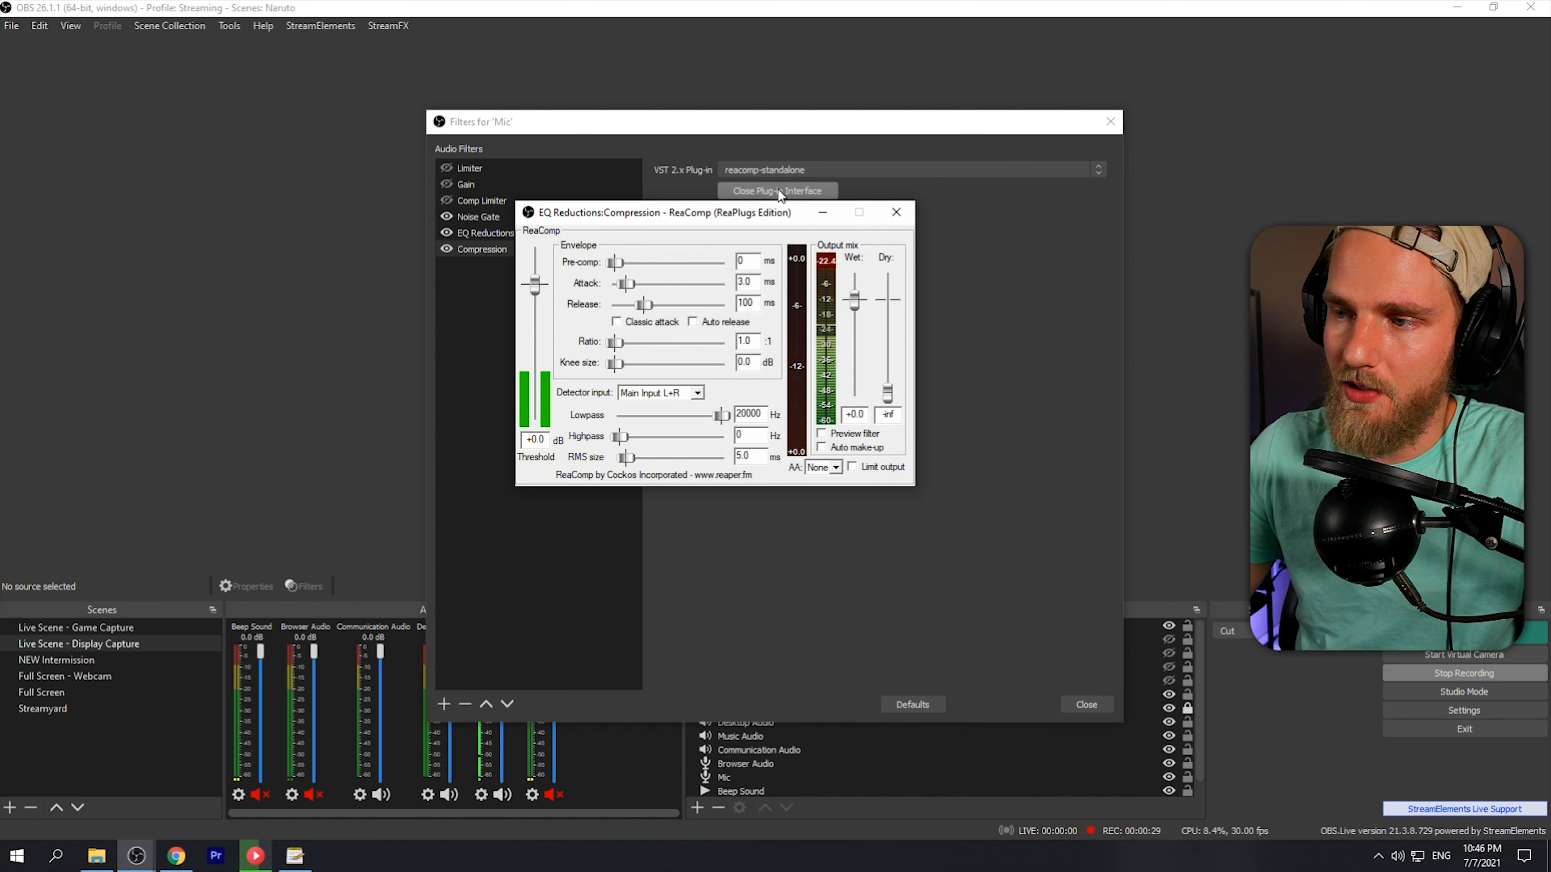
left_click_drag(740, 209, 806, 252)
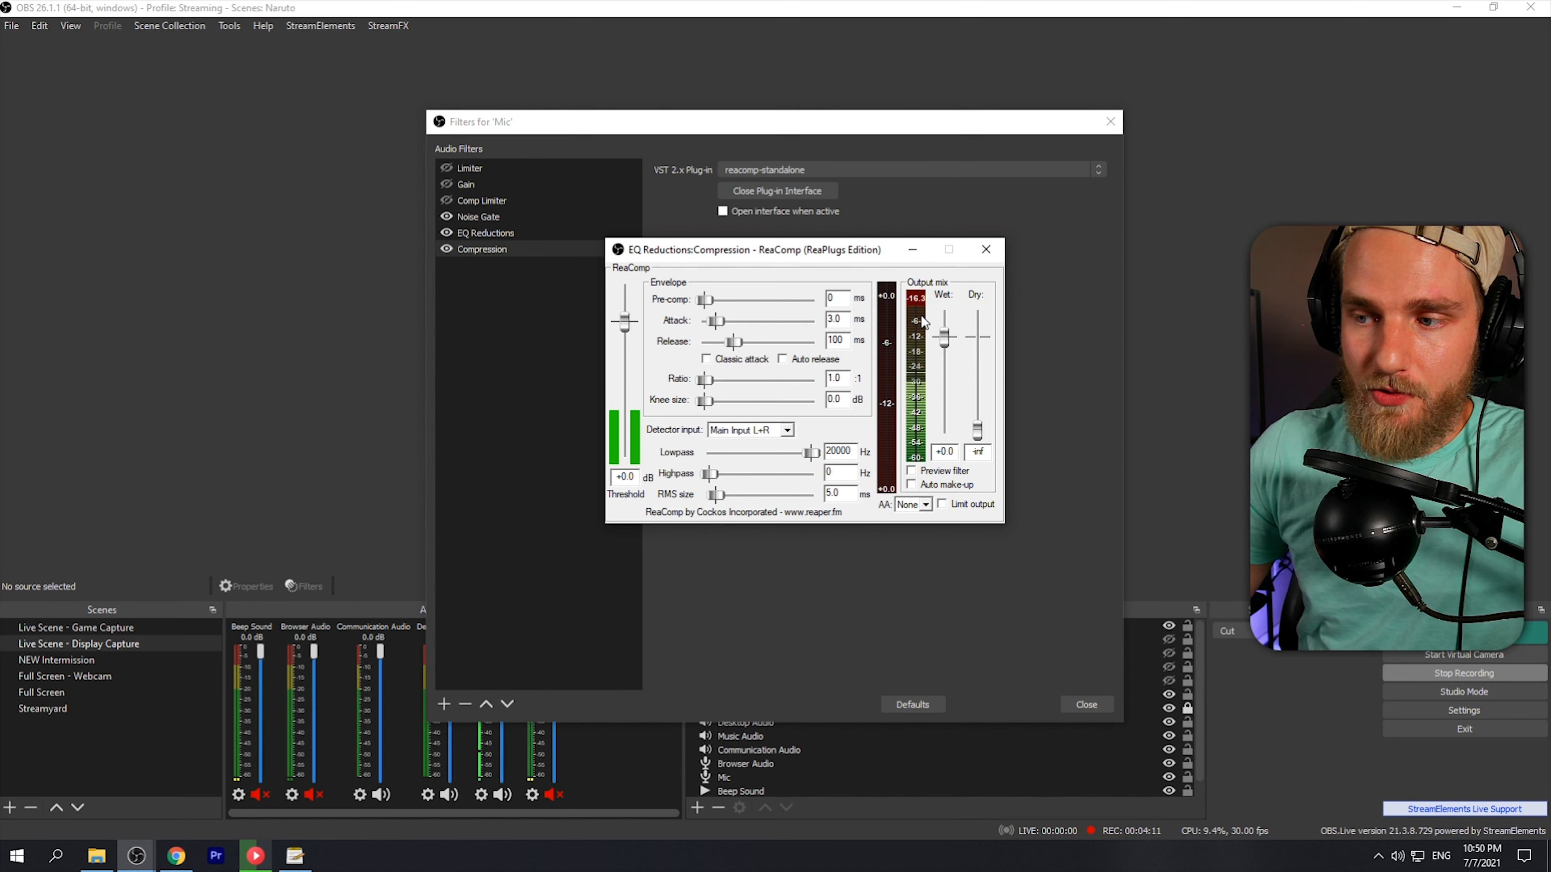
- Set the compressor's ratio to 2:1 and lower its threshold to about -41.8 dB
double_click(844, 378)
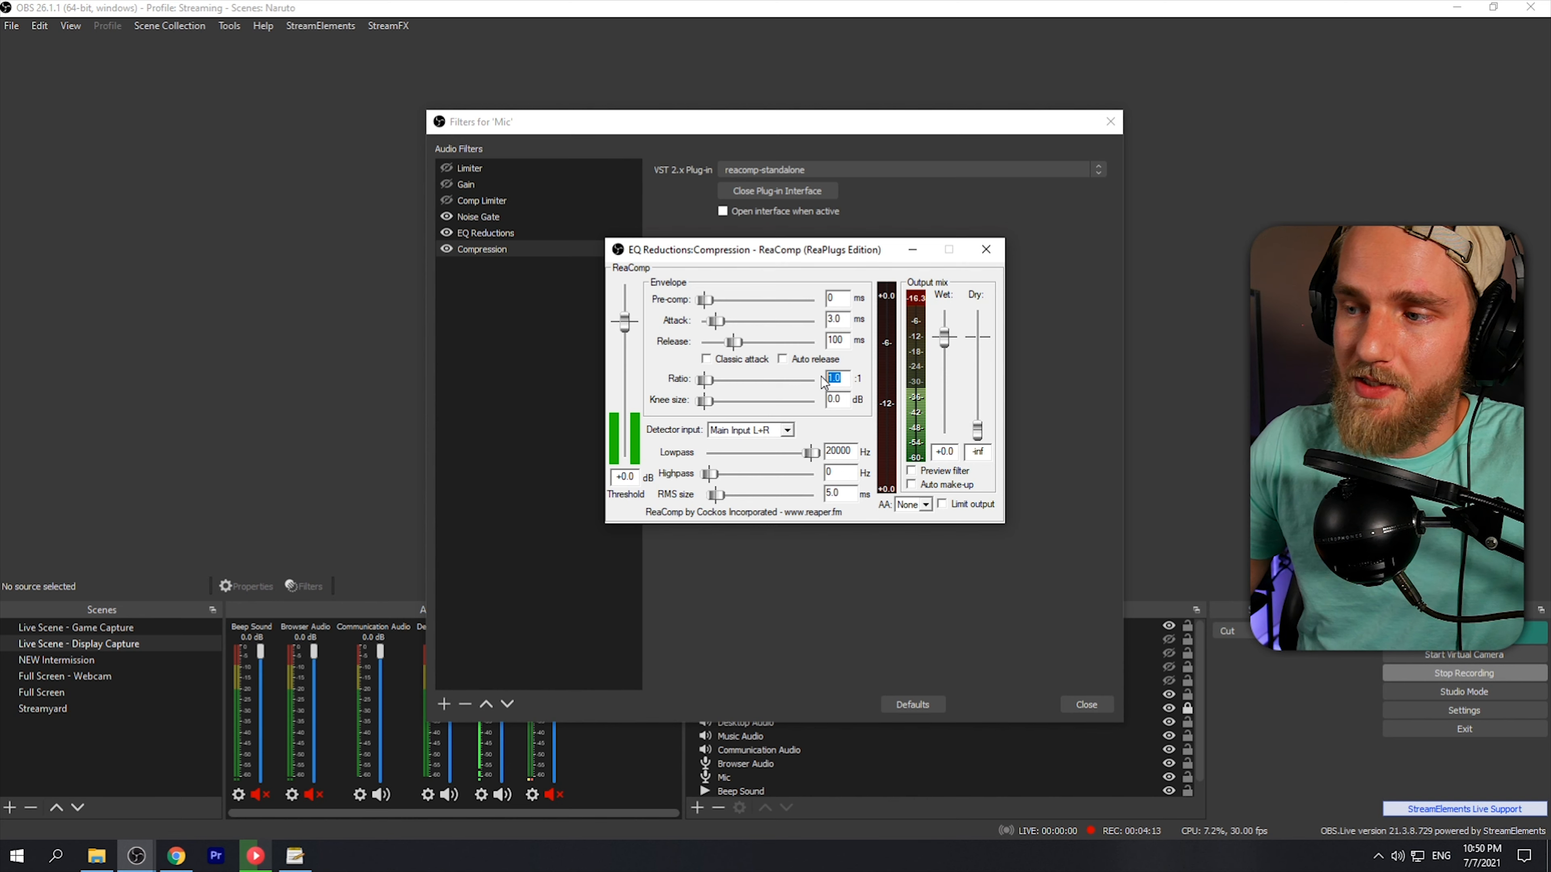
type("2")
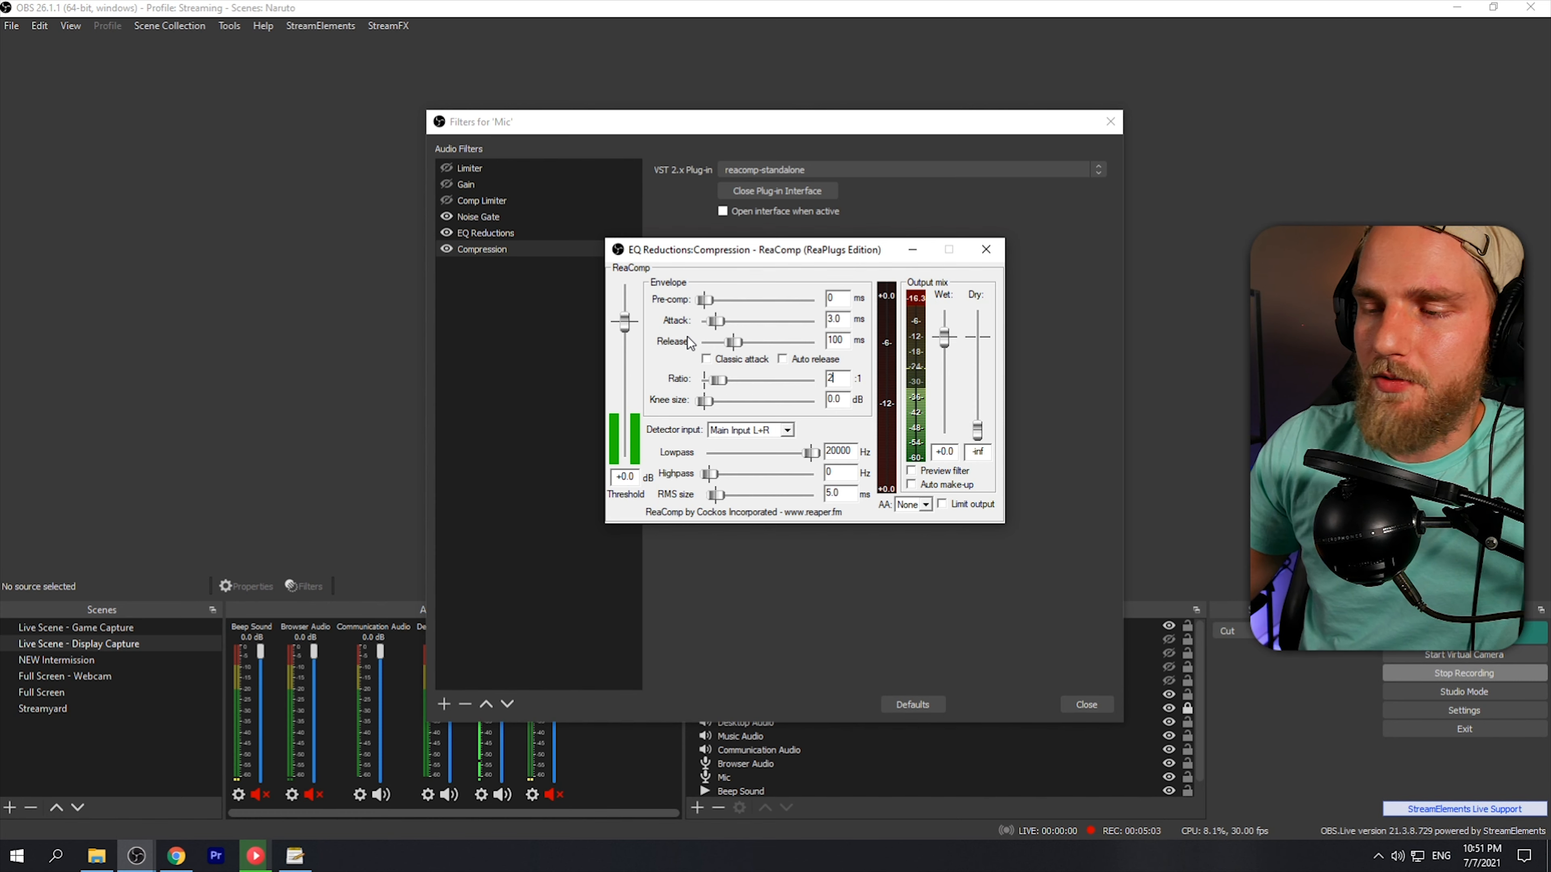
left_click_drag(630, 330, 630, 386)
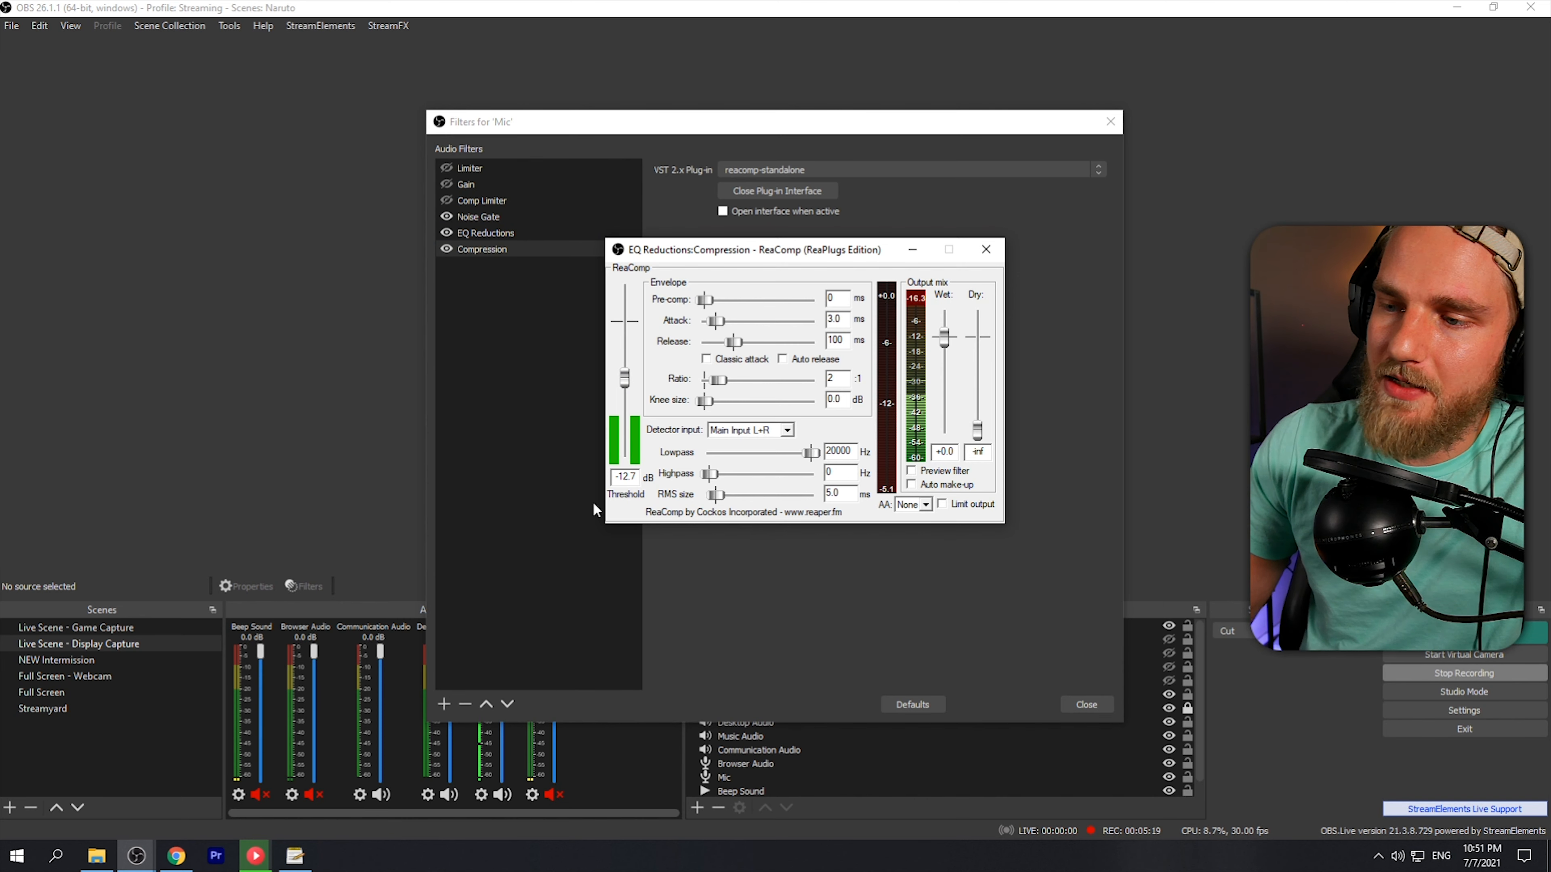
left_click_drag(625, 380, 634, 427)
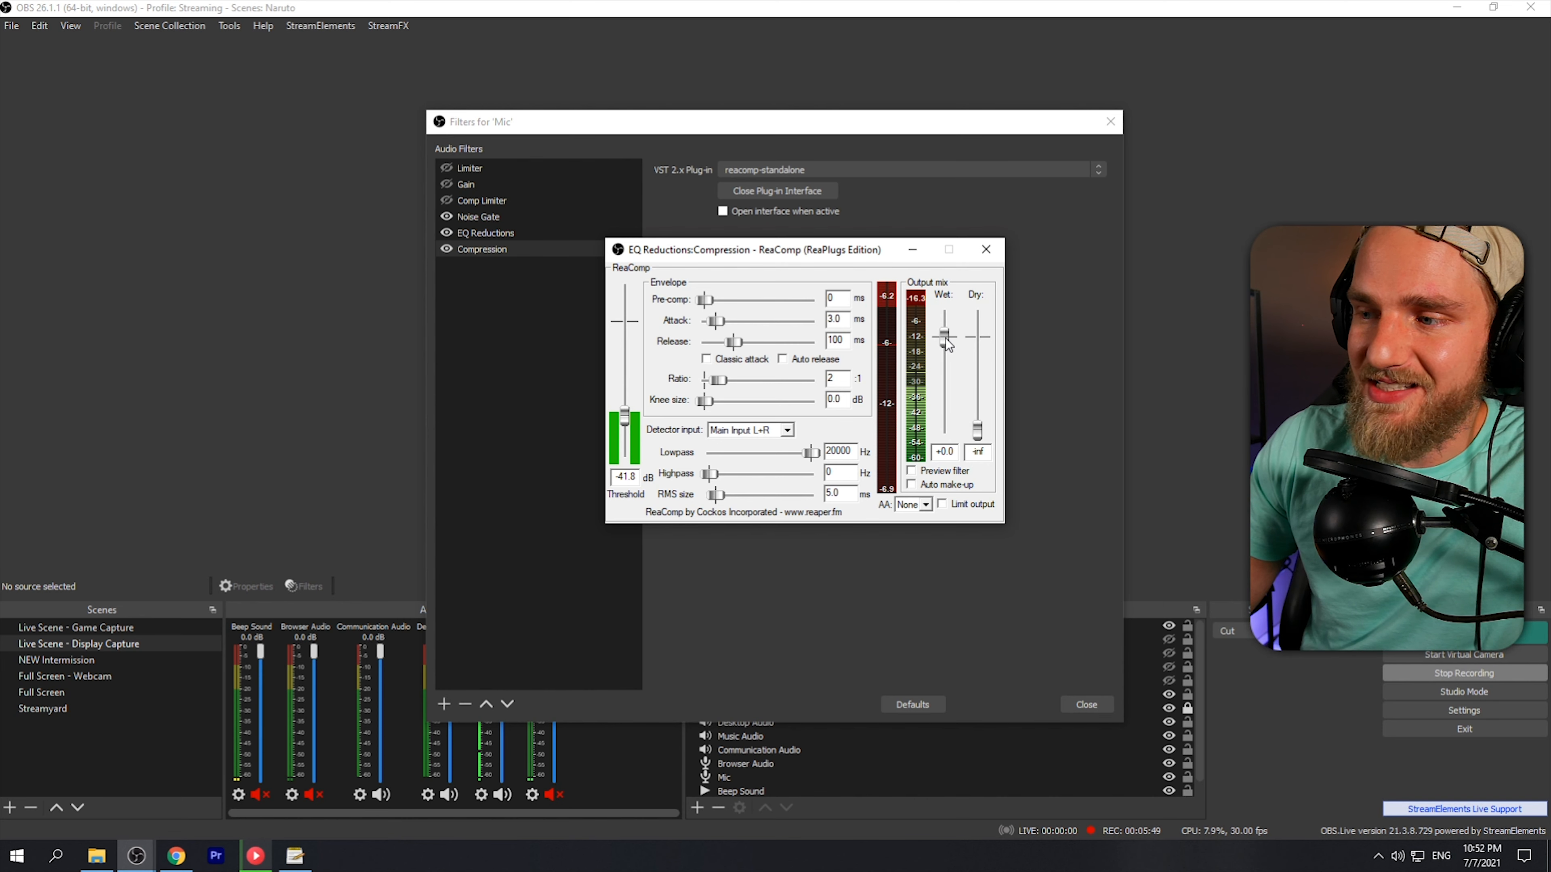
- Raise the compressor's wet output level to about +5.1 dB
left_click_drag(945, 337, 945, 333)
left_click_drag(947, 337, 946, 333)
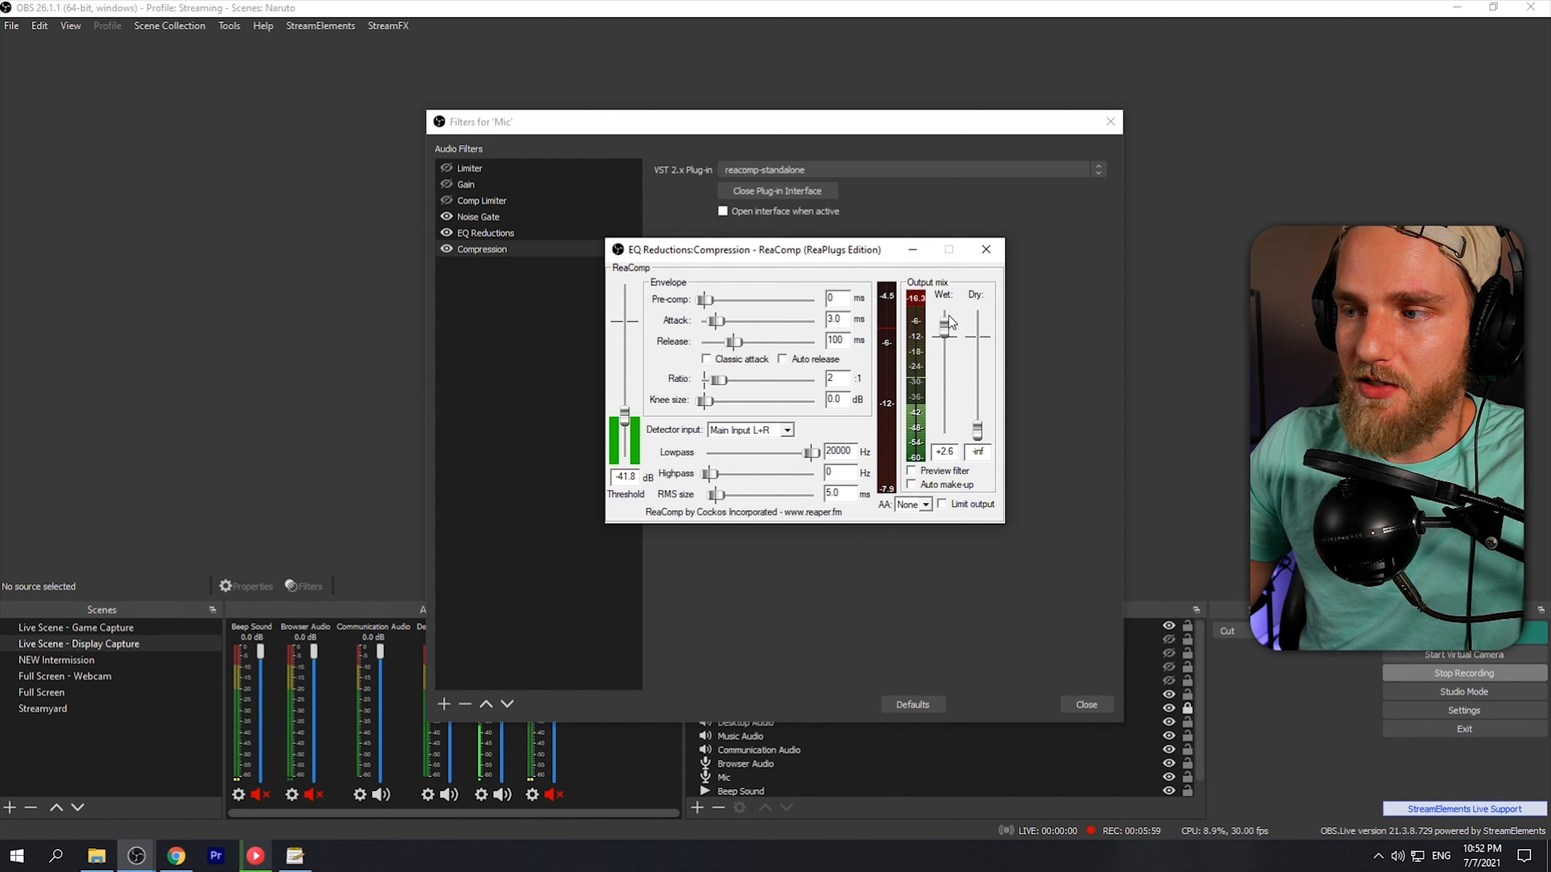
left_click_drag(945, 331, 945, 328)
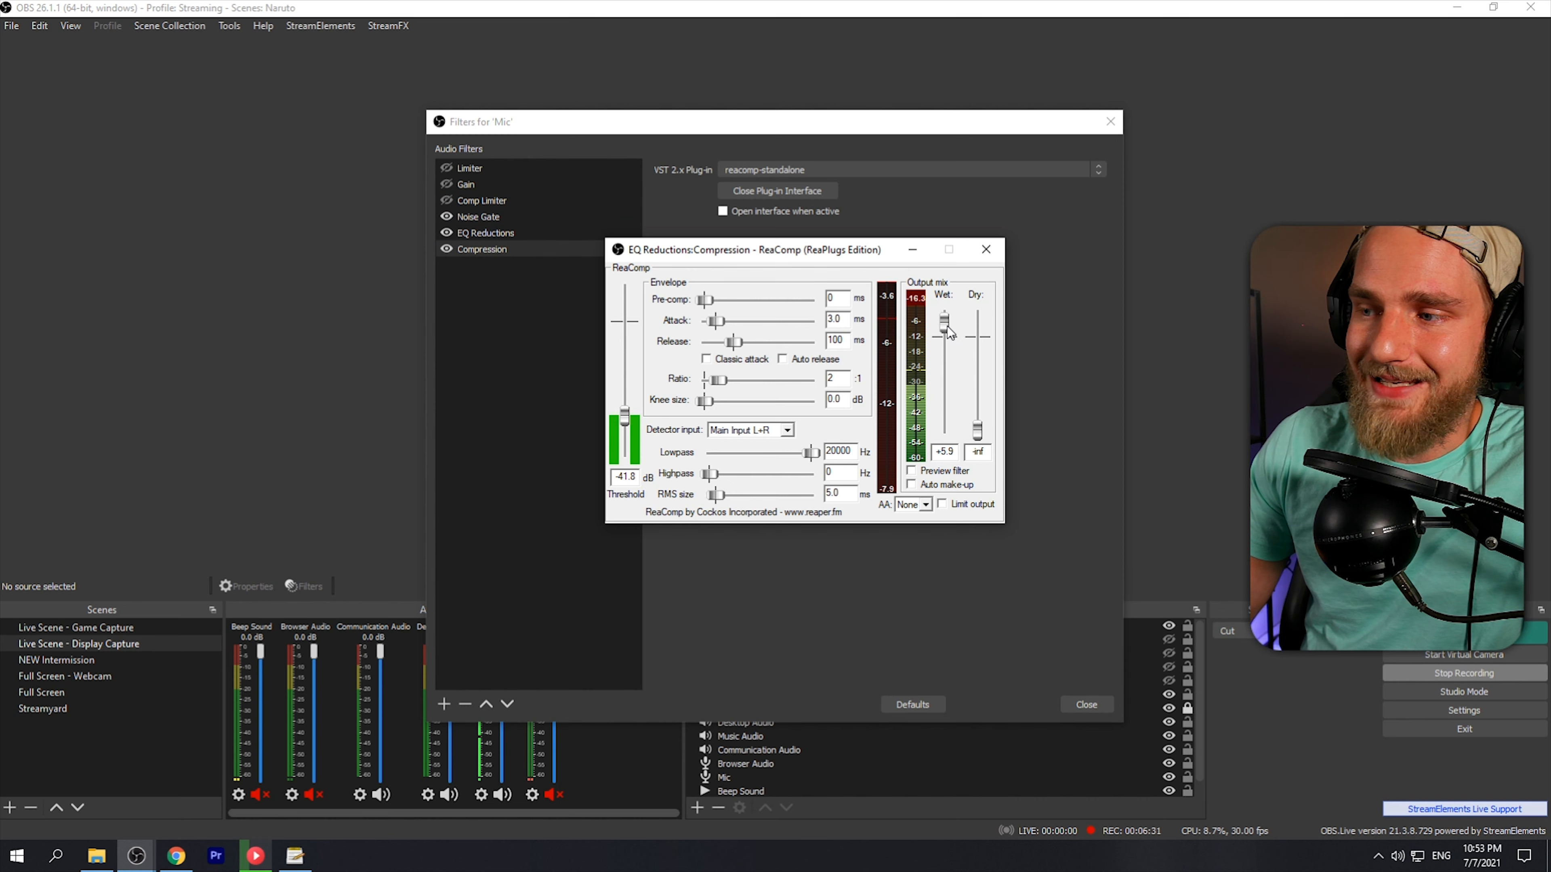
left_click_drag(947, 330, 948, 328)
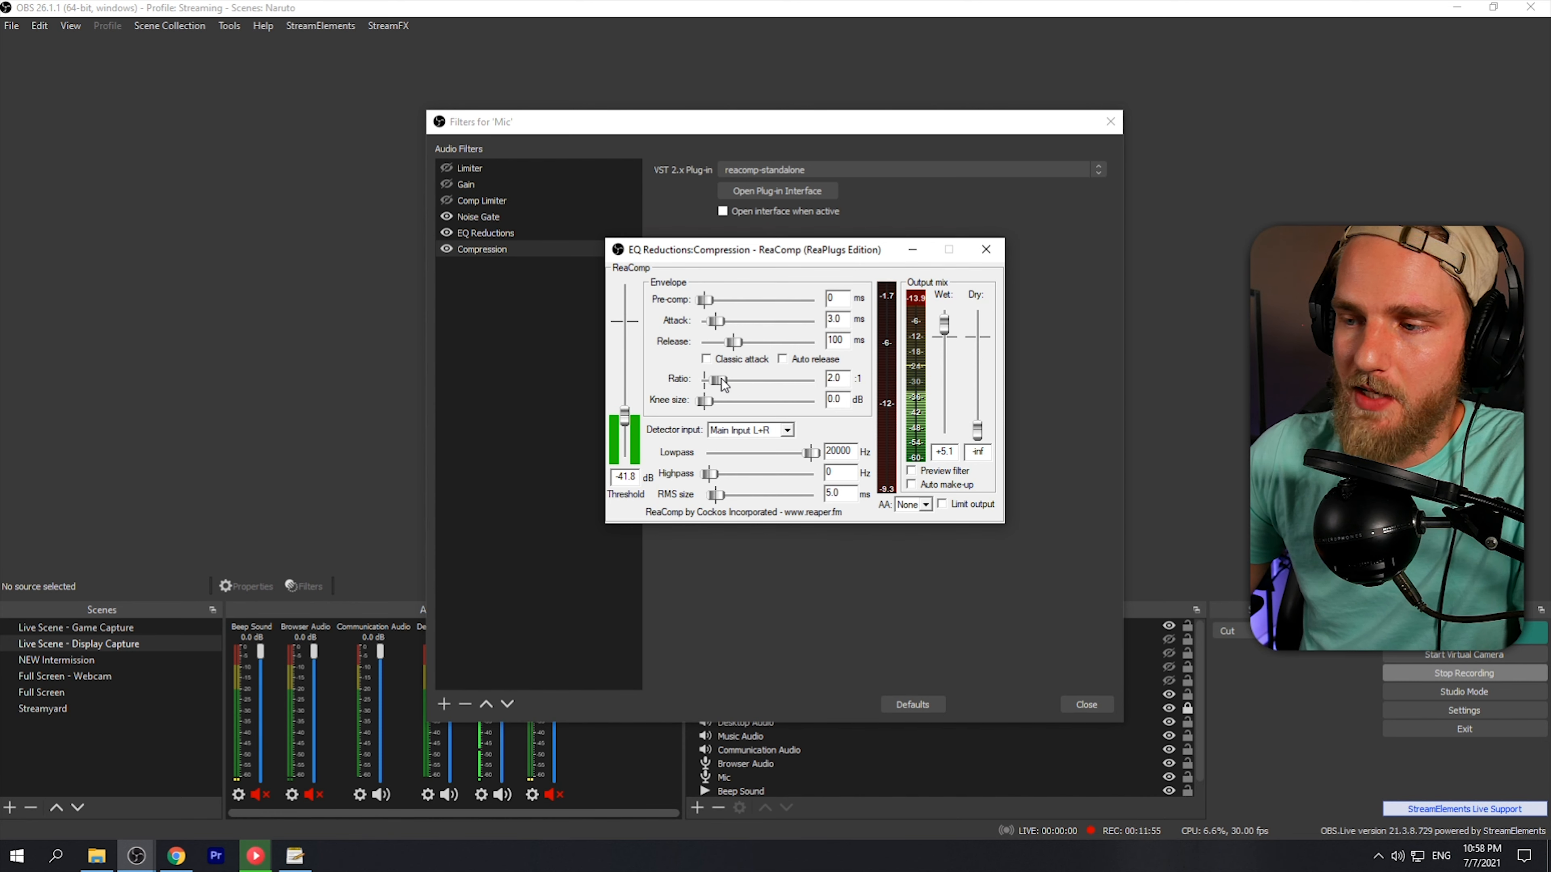
- Try compression ratios of about 5.6:1 and 20:1, returning the ratio to 2:1 after each trial
left_click_drag(725, 391, 737, 381)
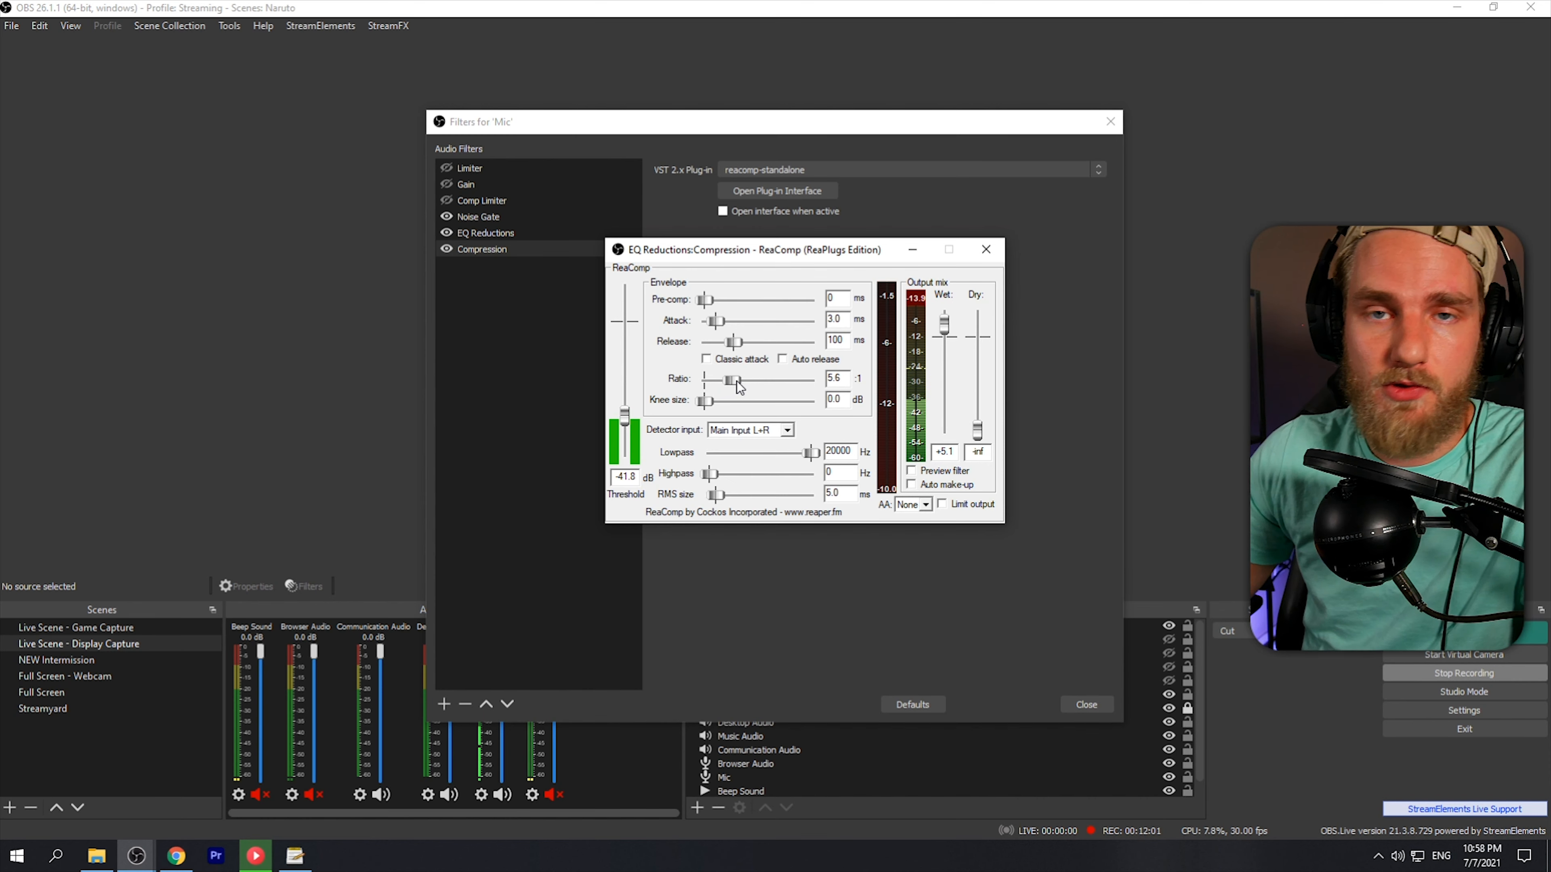
double_click(736, 380)
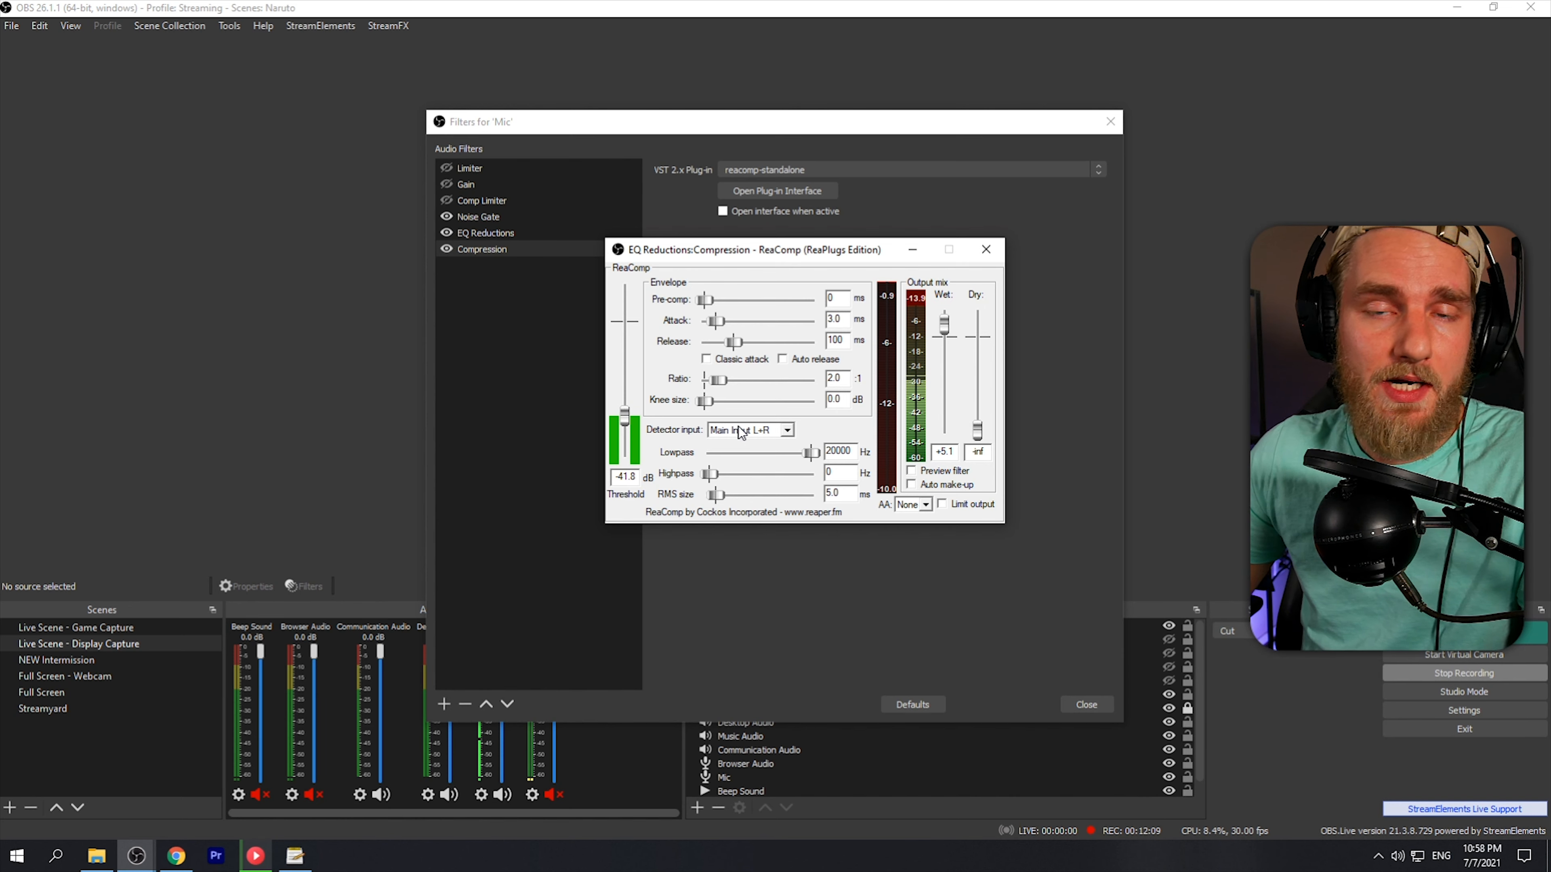
left_click_drag(724, 381, 763, 382)
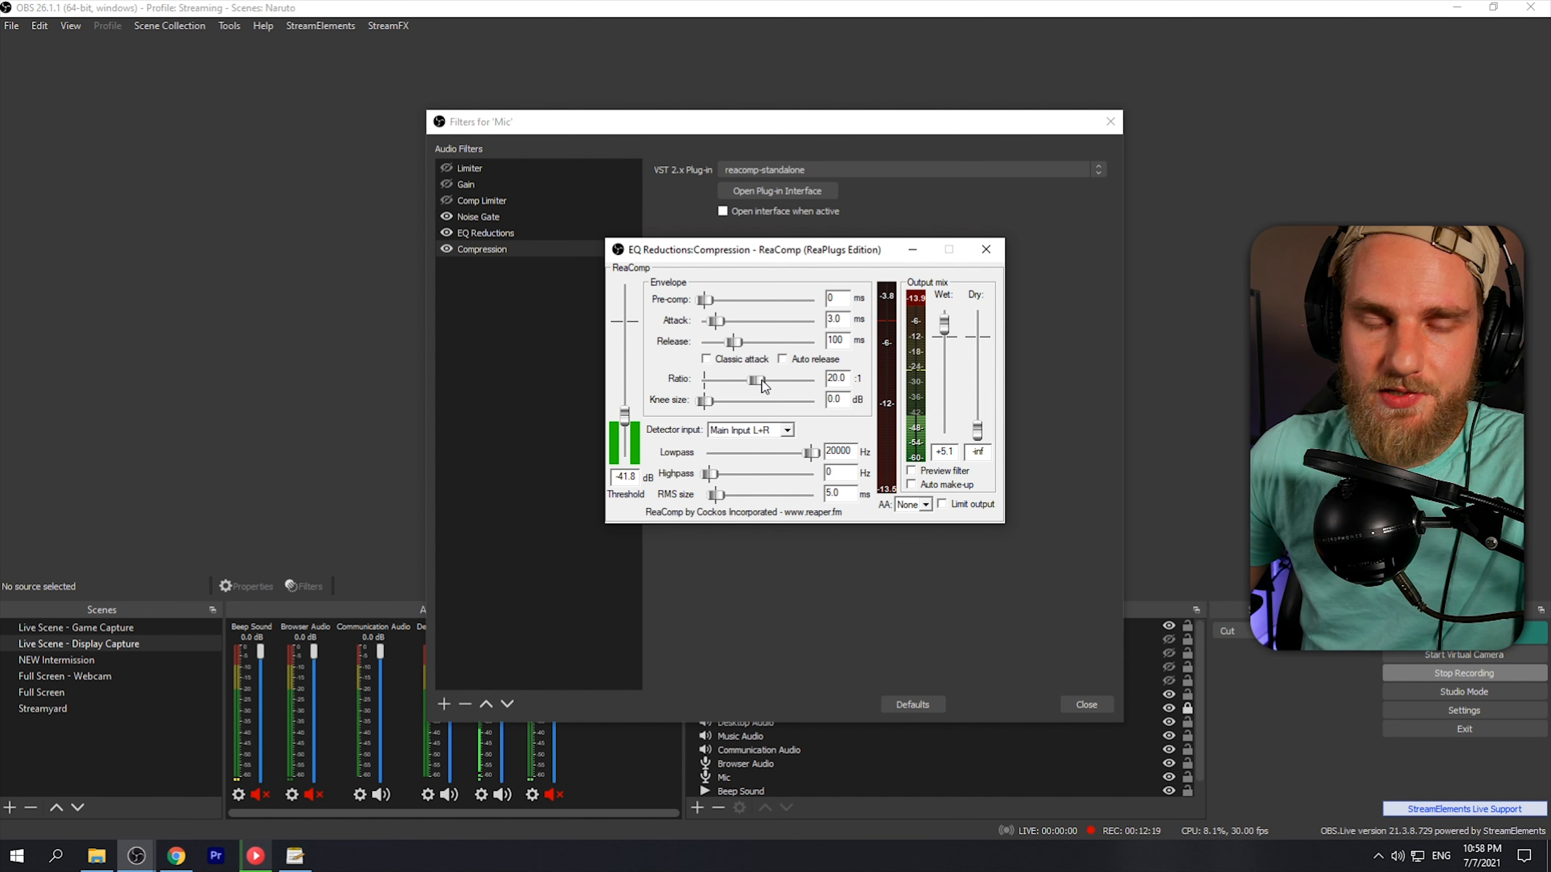
double_click(762, 381)
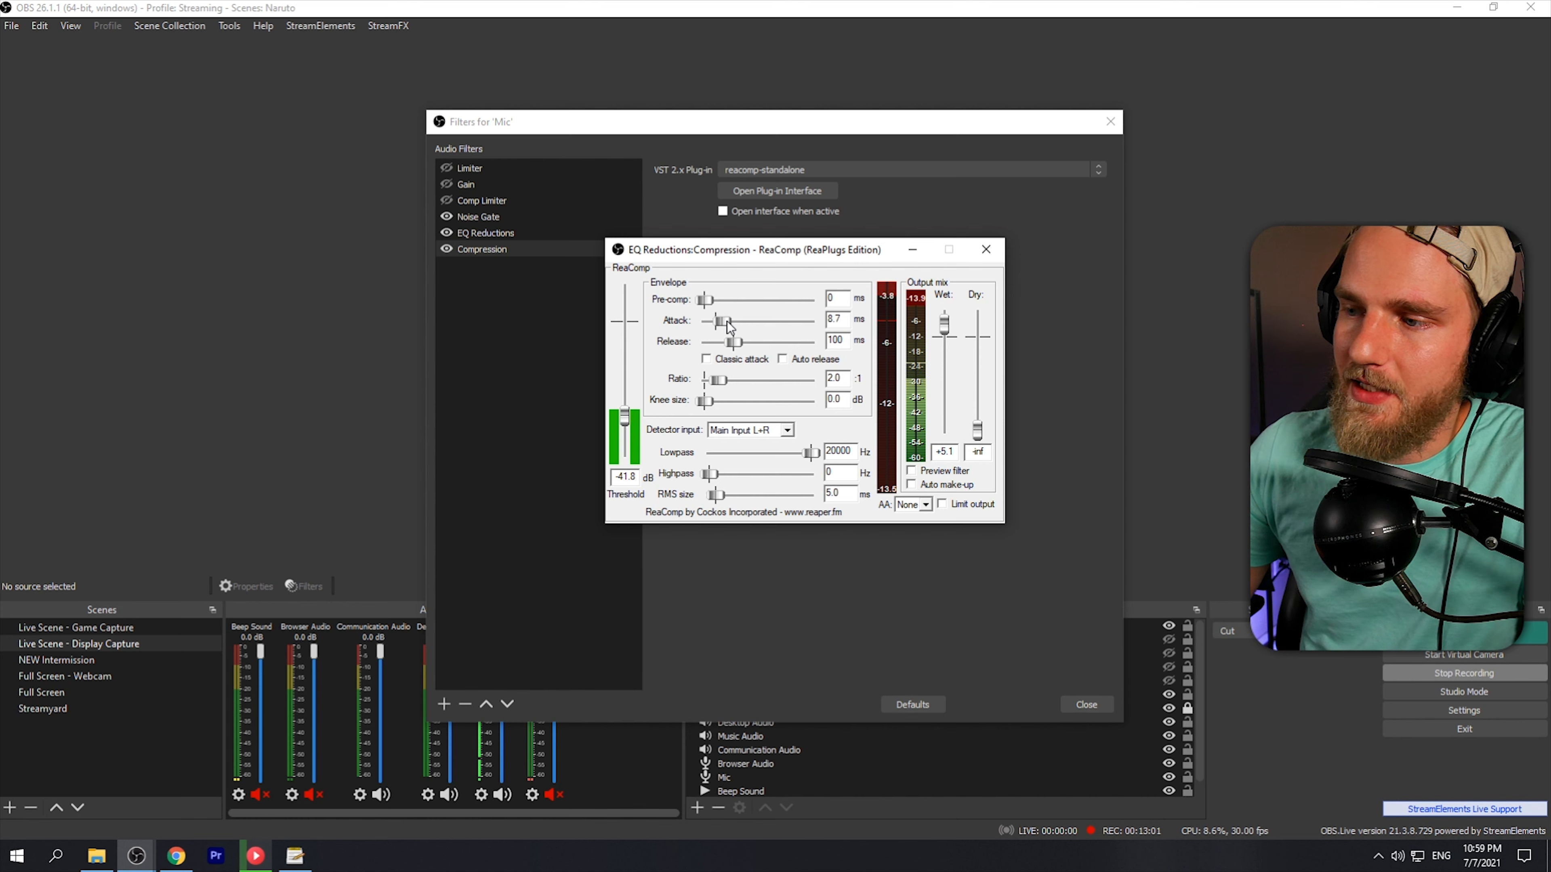
- Lengthen the compressor's attack time to about 110 ms
left_click_drag(716, 322, 768, 327)
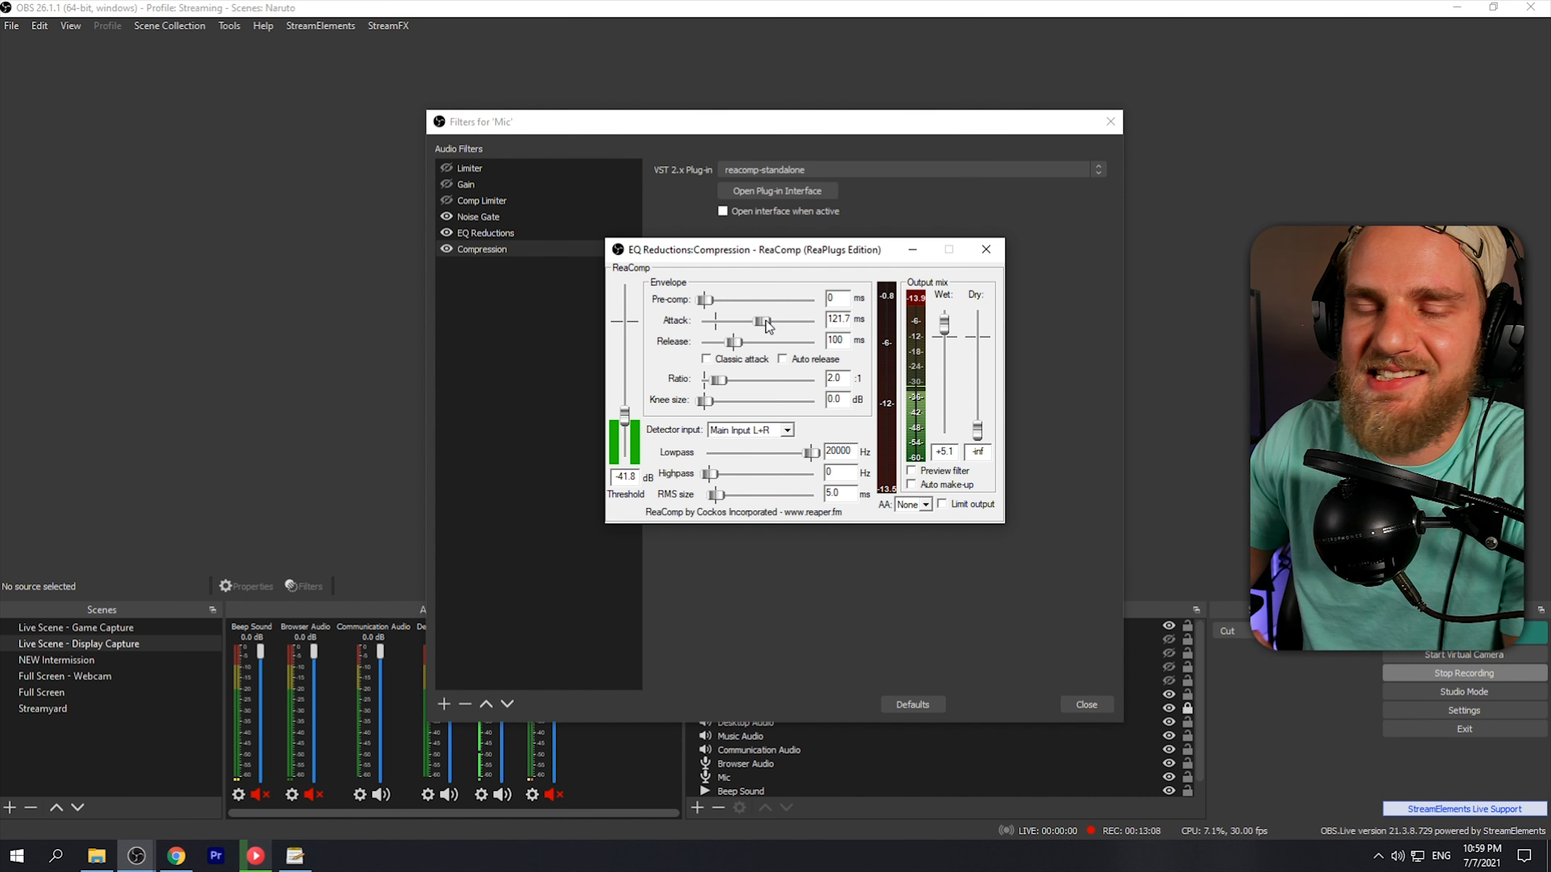
left_click_drag(768, 326, 770, 326)
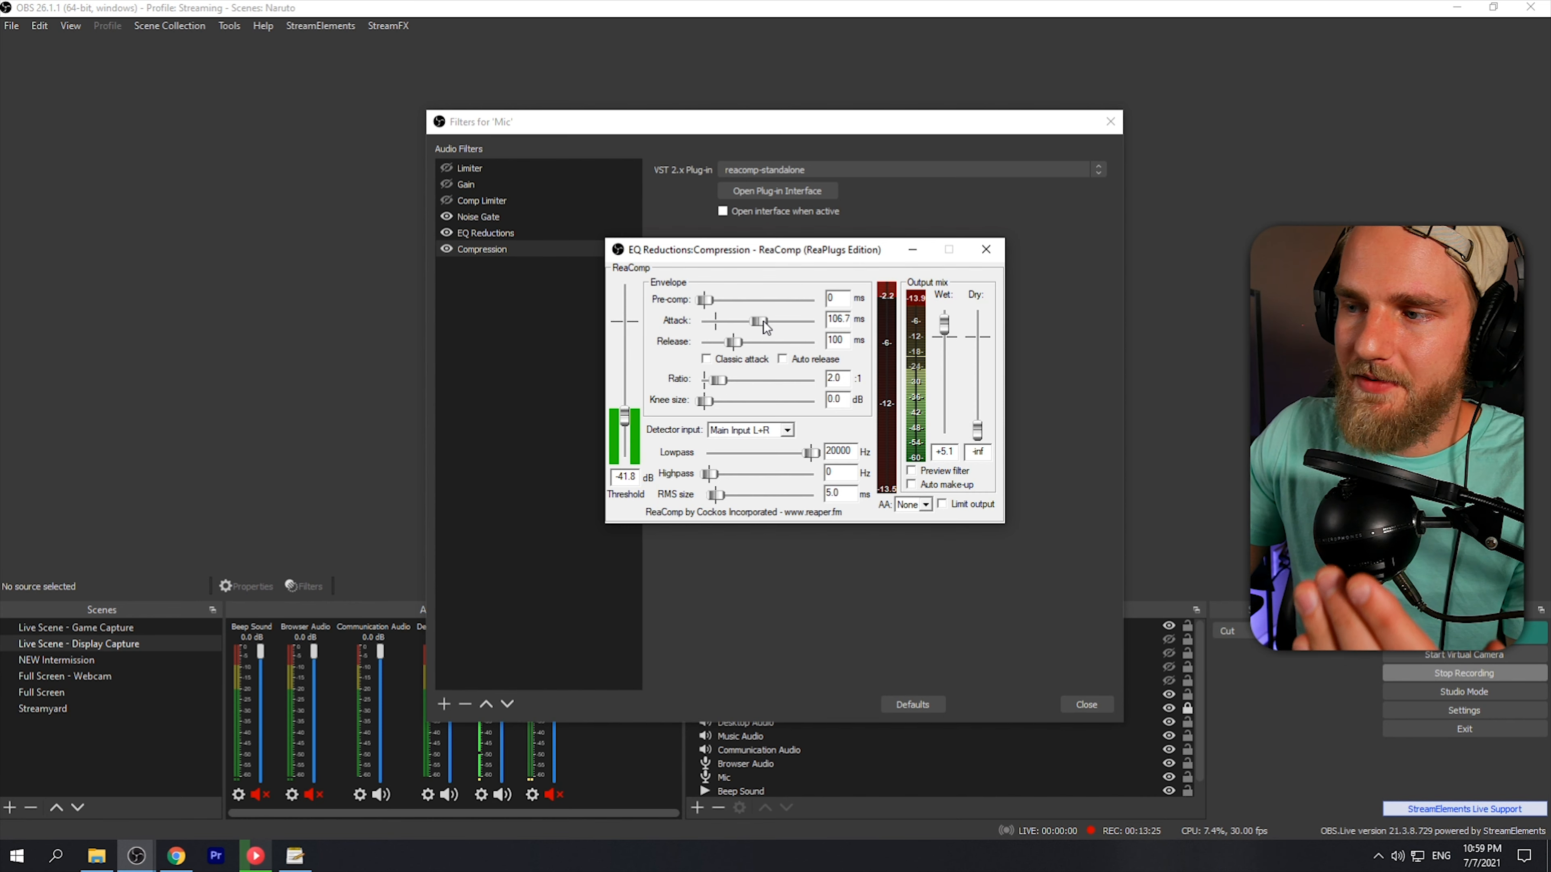
left_click_drag(768, 330, 767, 329)
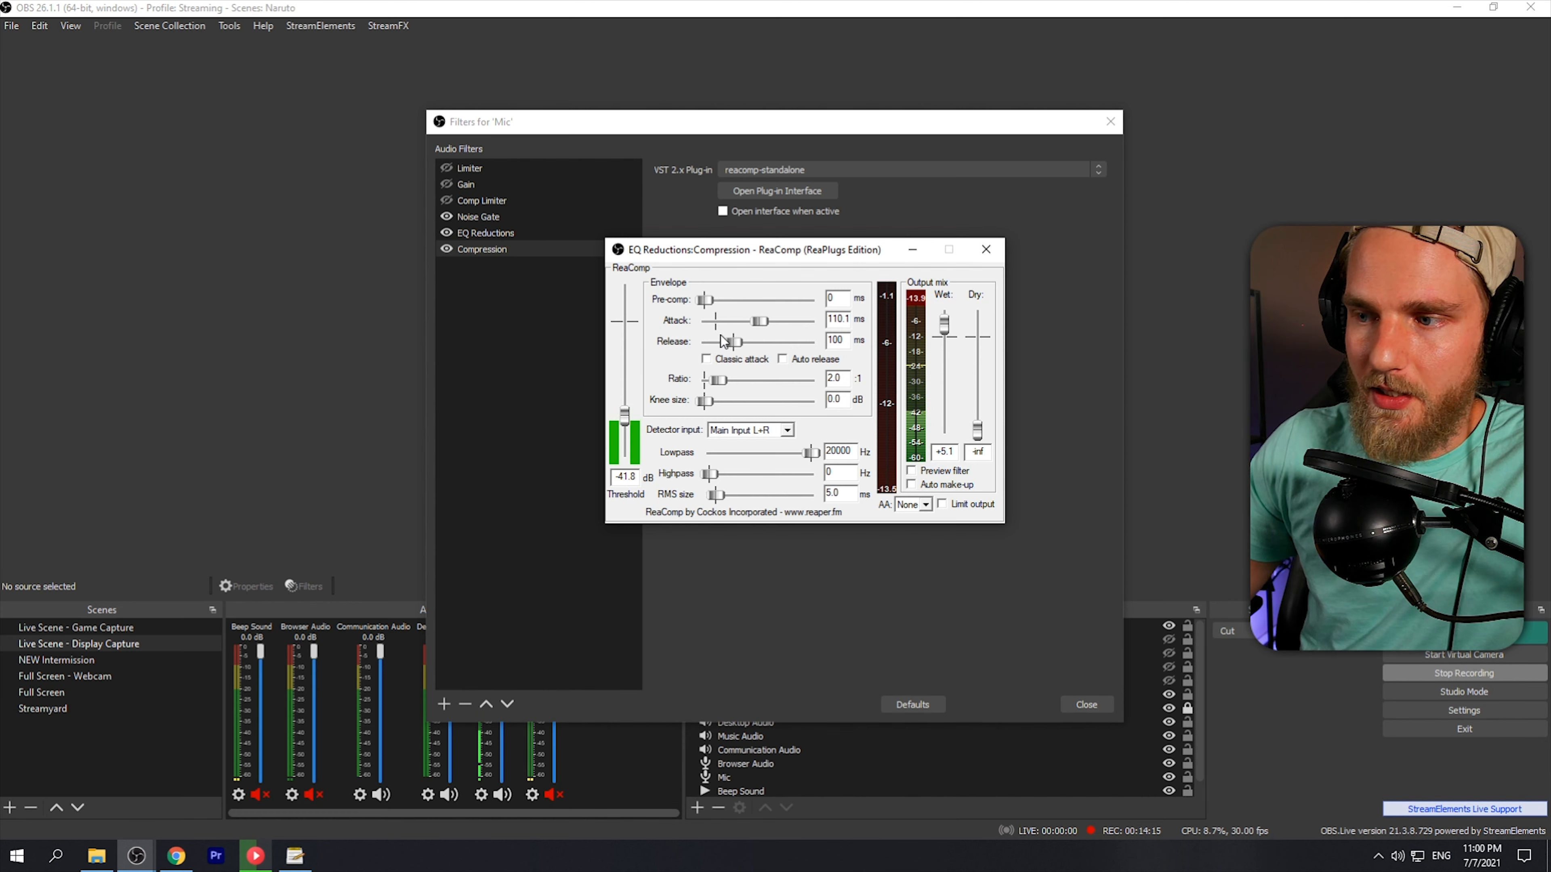
- Try long and short release times on the compressor and settle the release at about 193 ms
left_click_drag(733, 342, 786, 351)
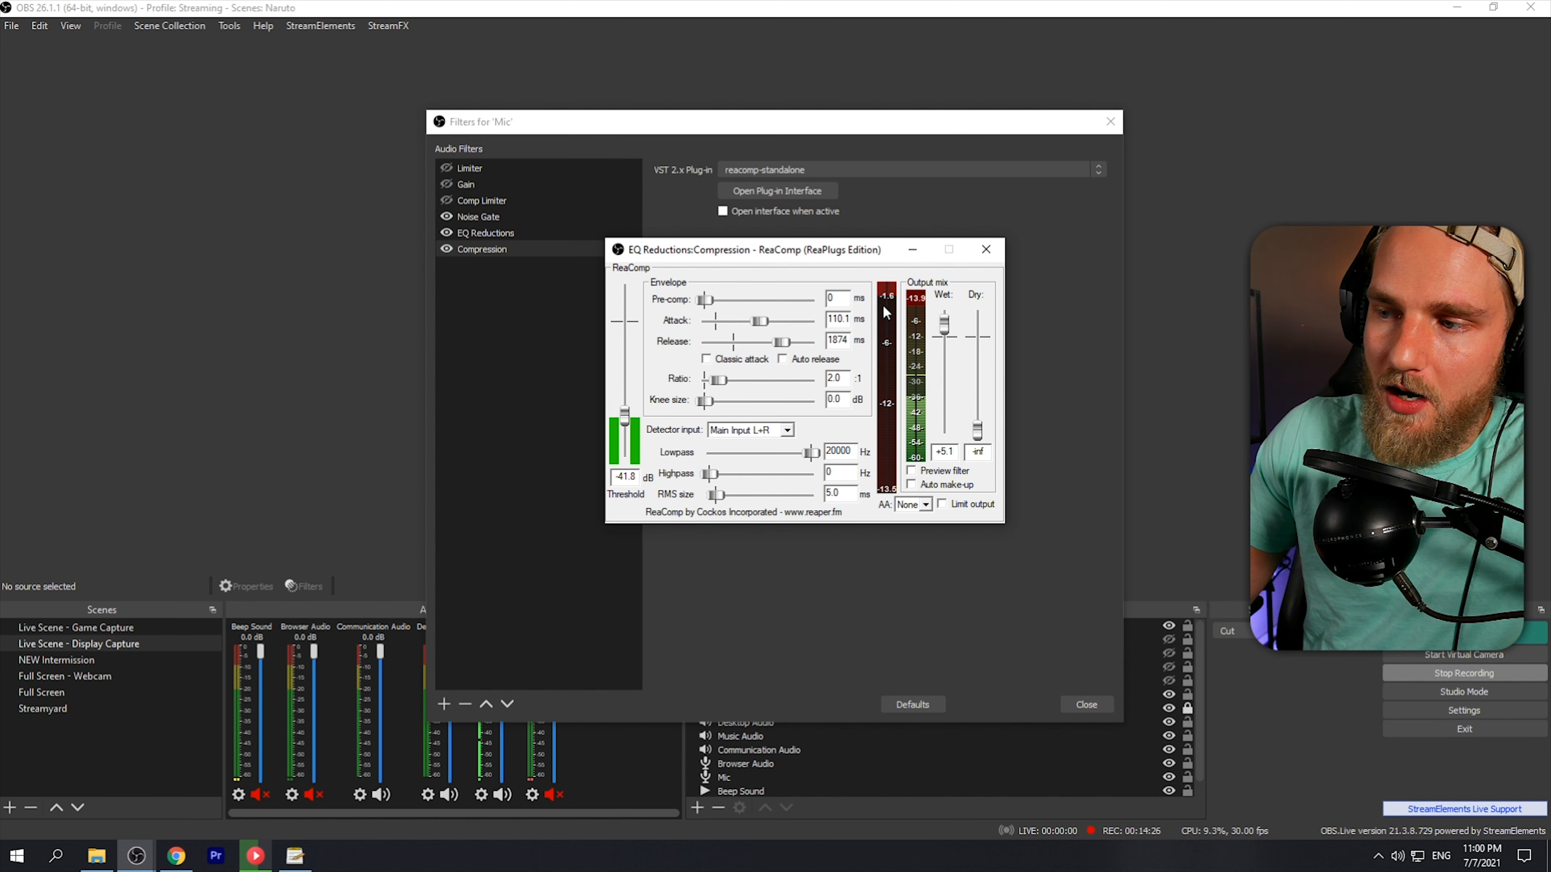
left_click_drag(783, 343, 728, 349)
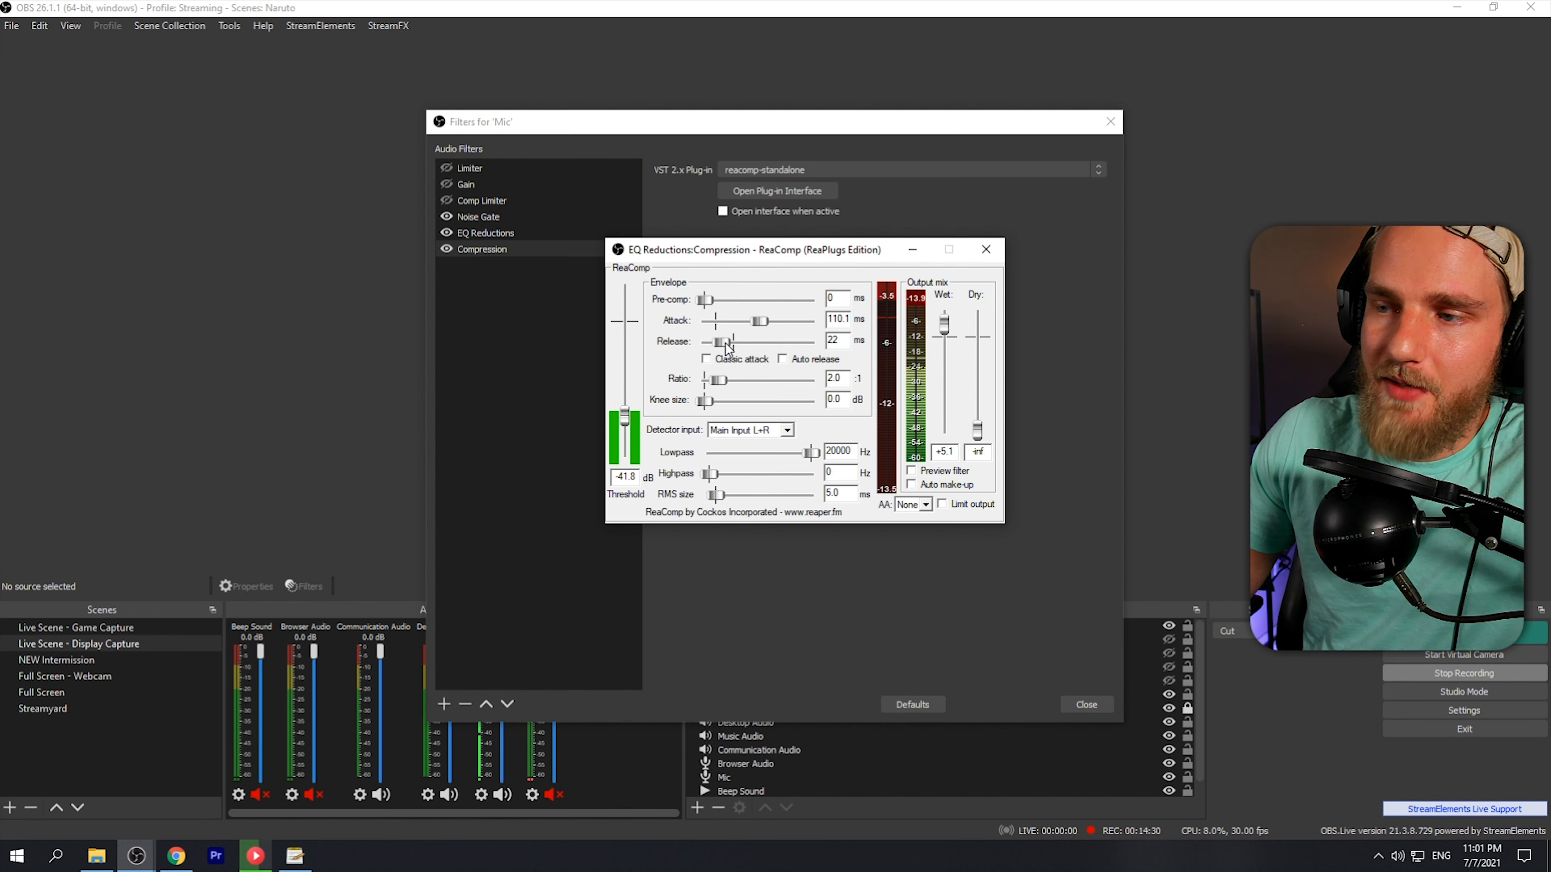
left_click_drag(727, 348, 735, 349)
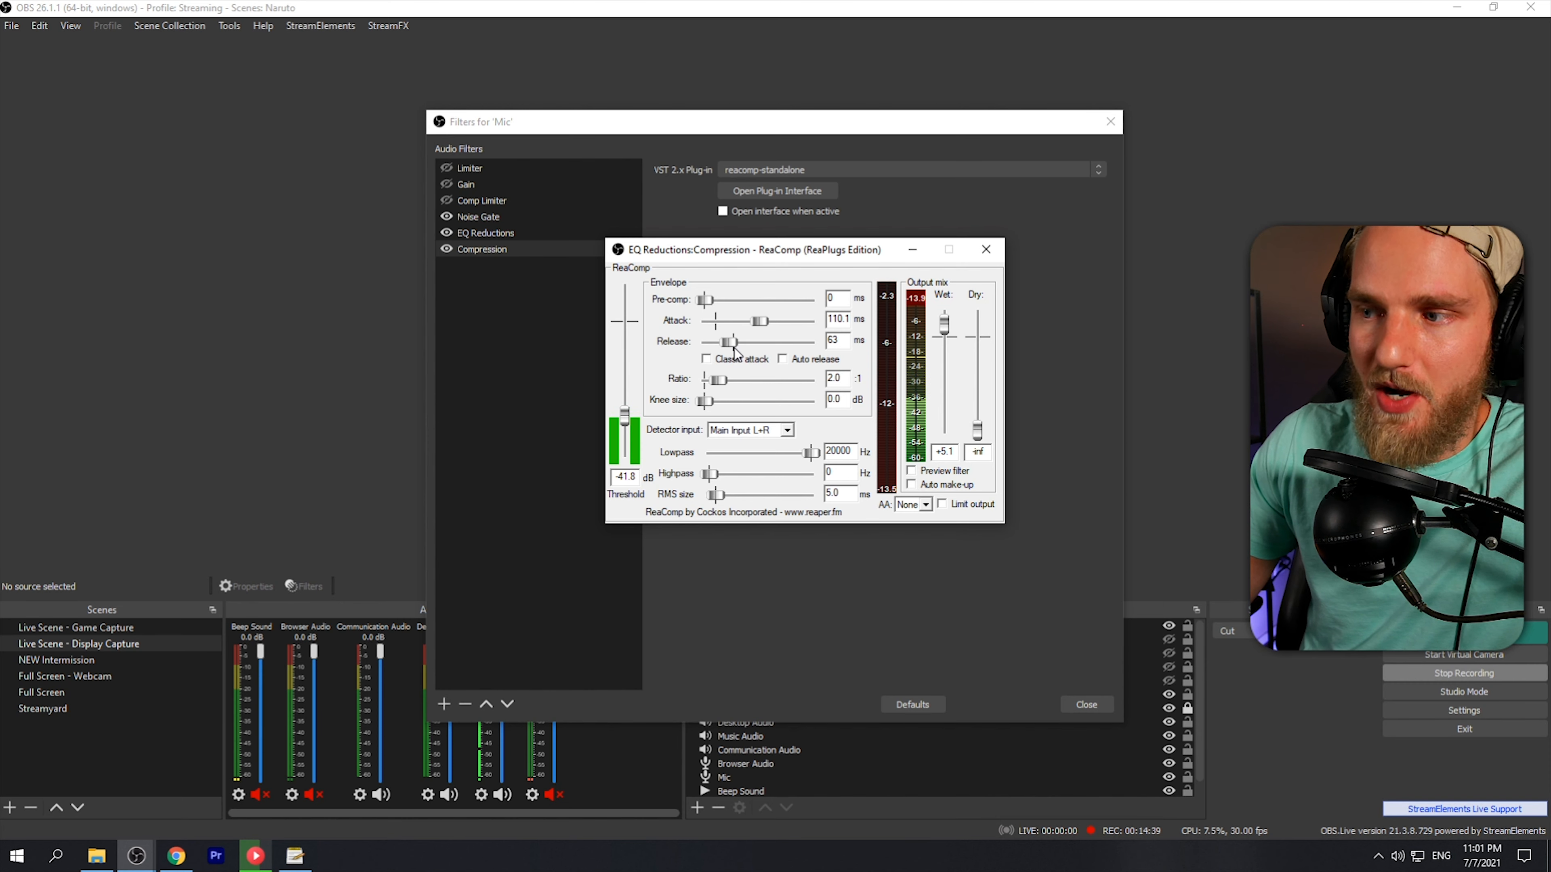
left_click_drag(736, 349, 739, 351)
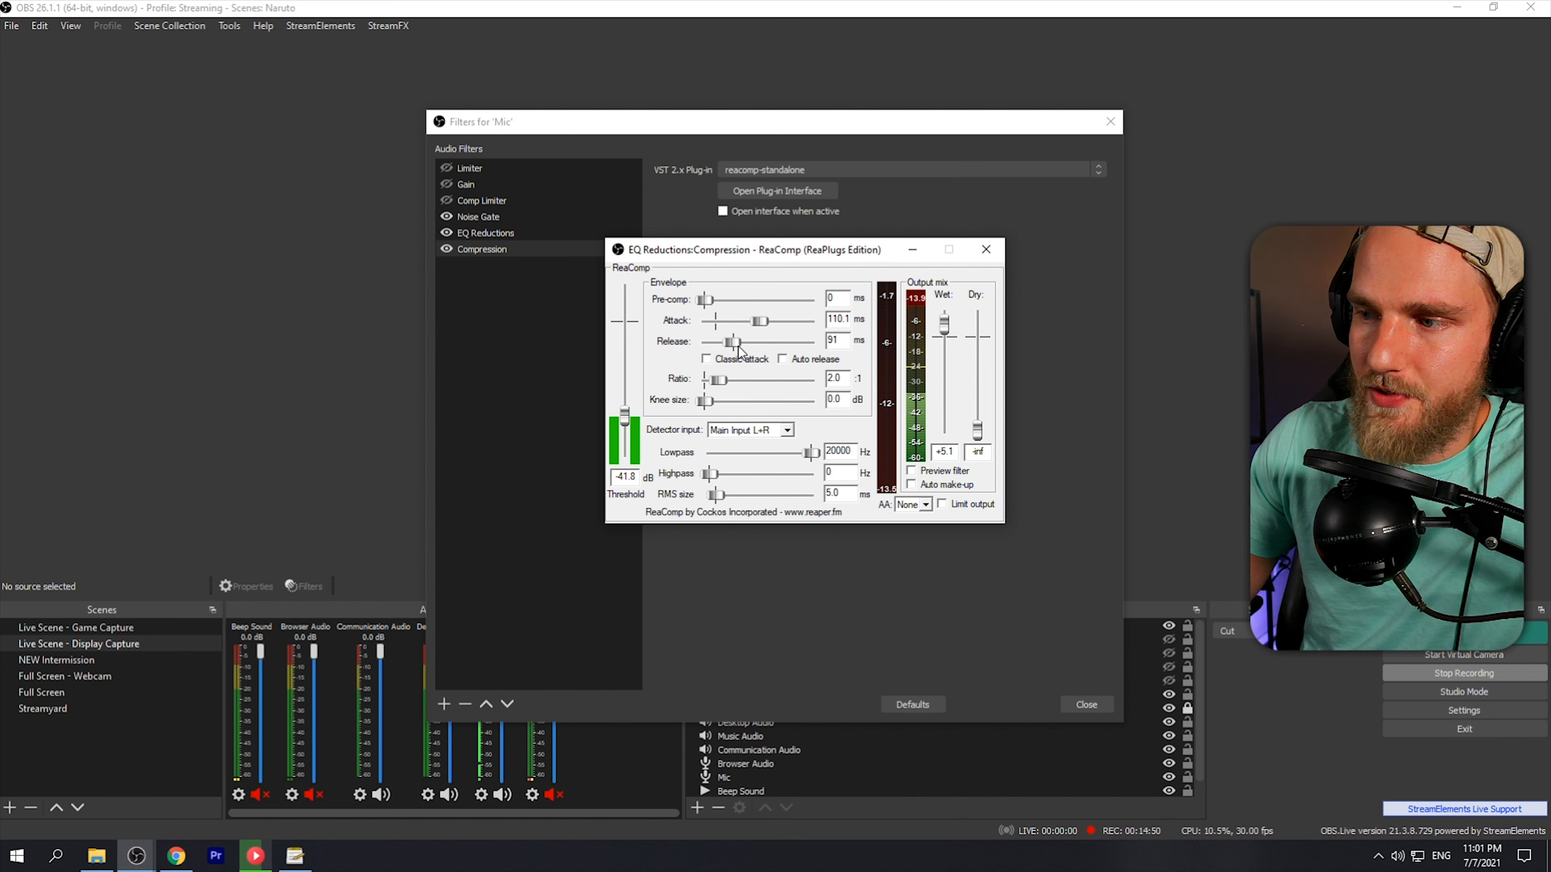
left_click_drag(740, 350, 747, 344)
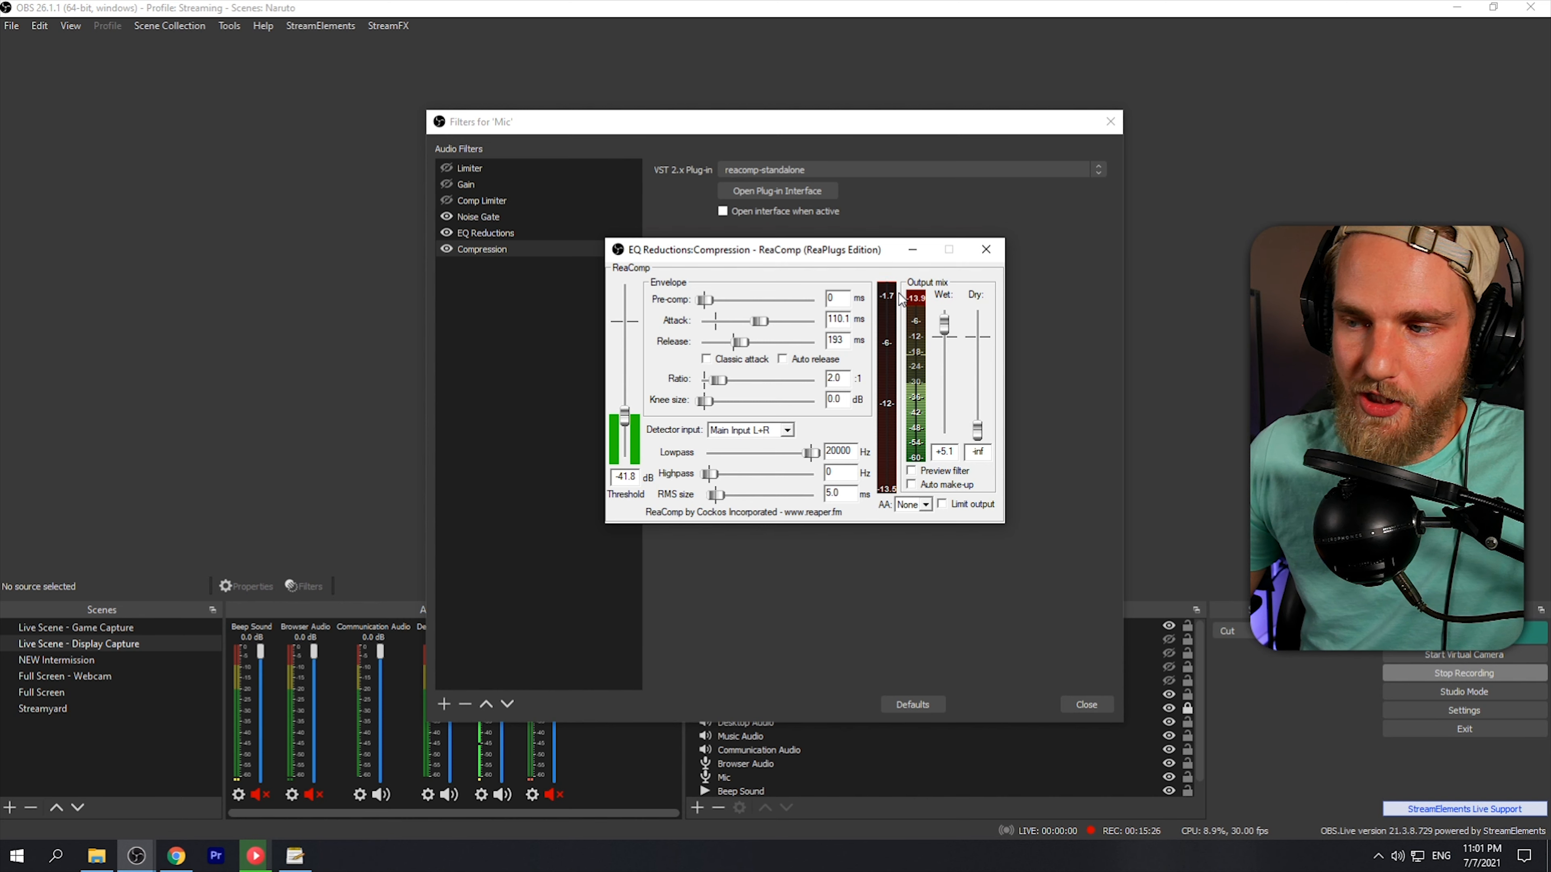
- Raise the compression ratio to about 4:1 and reduce the wet output level to about +4.4 dB
left_click_drag(722, 385, 738, 385)
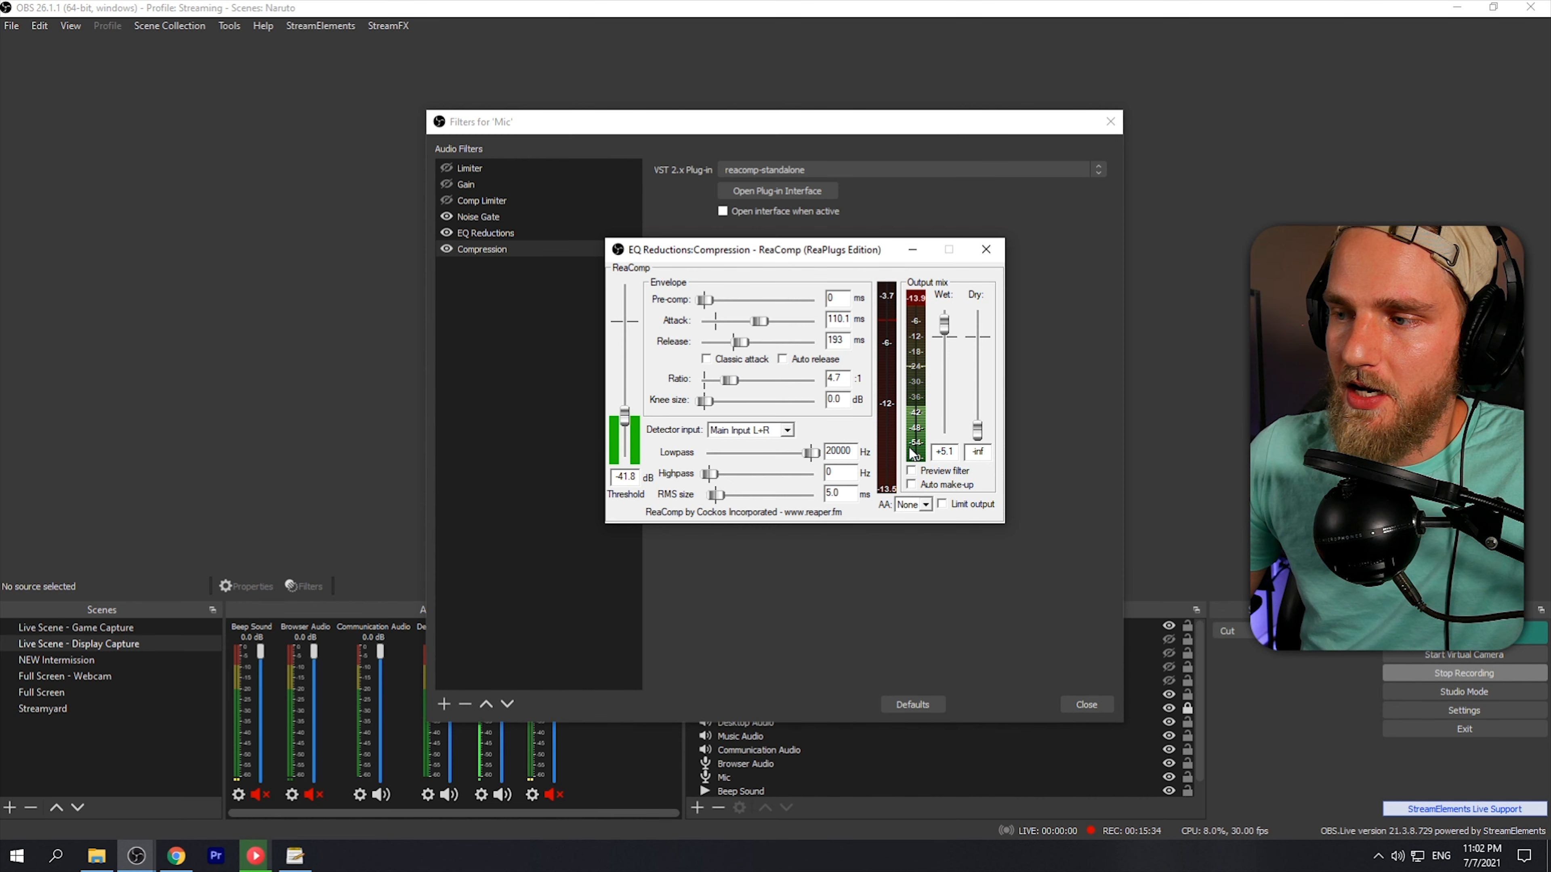
left_click_drag(735, 381, 733, 381)
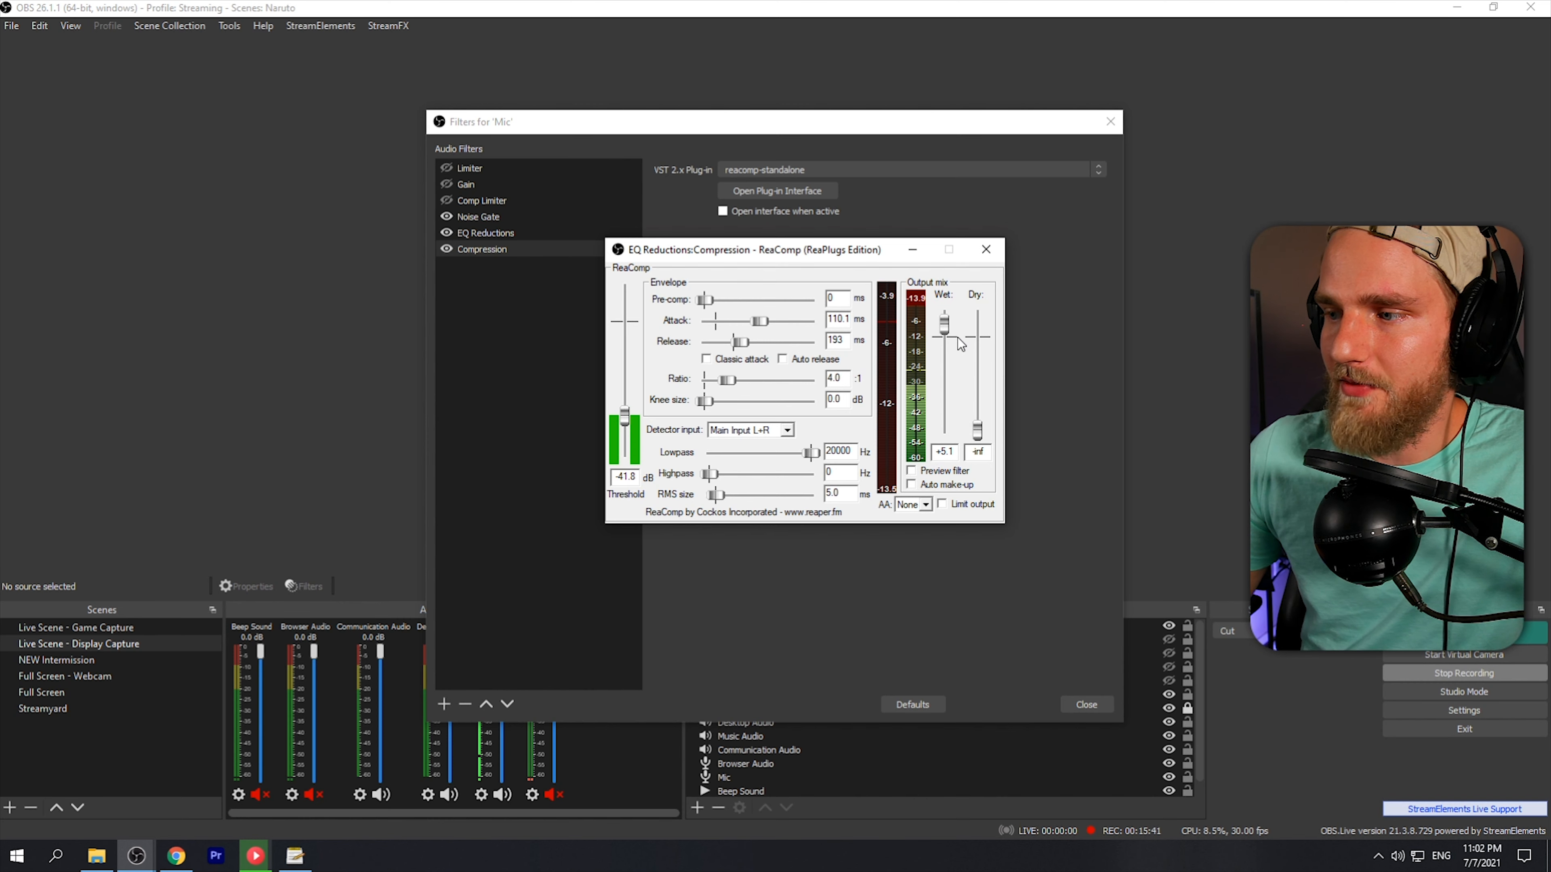
left_click_drag(945, 324, 945, 326)
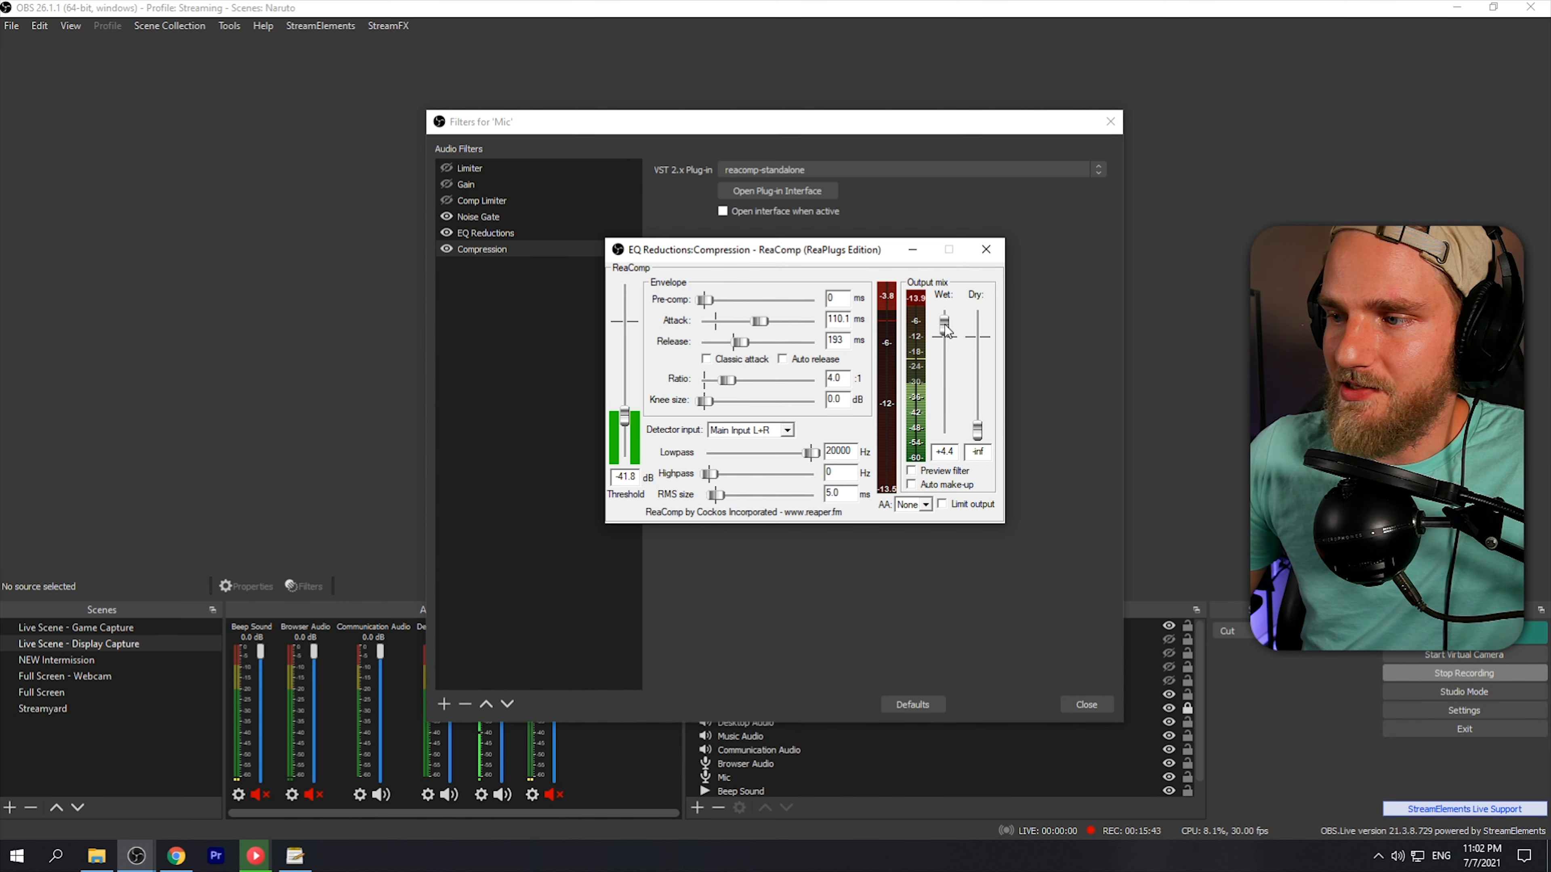
left_click_drag(731, 383, 733, 383)
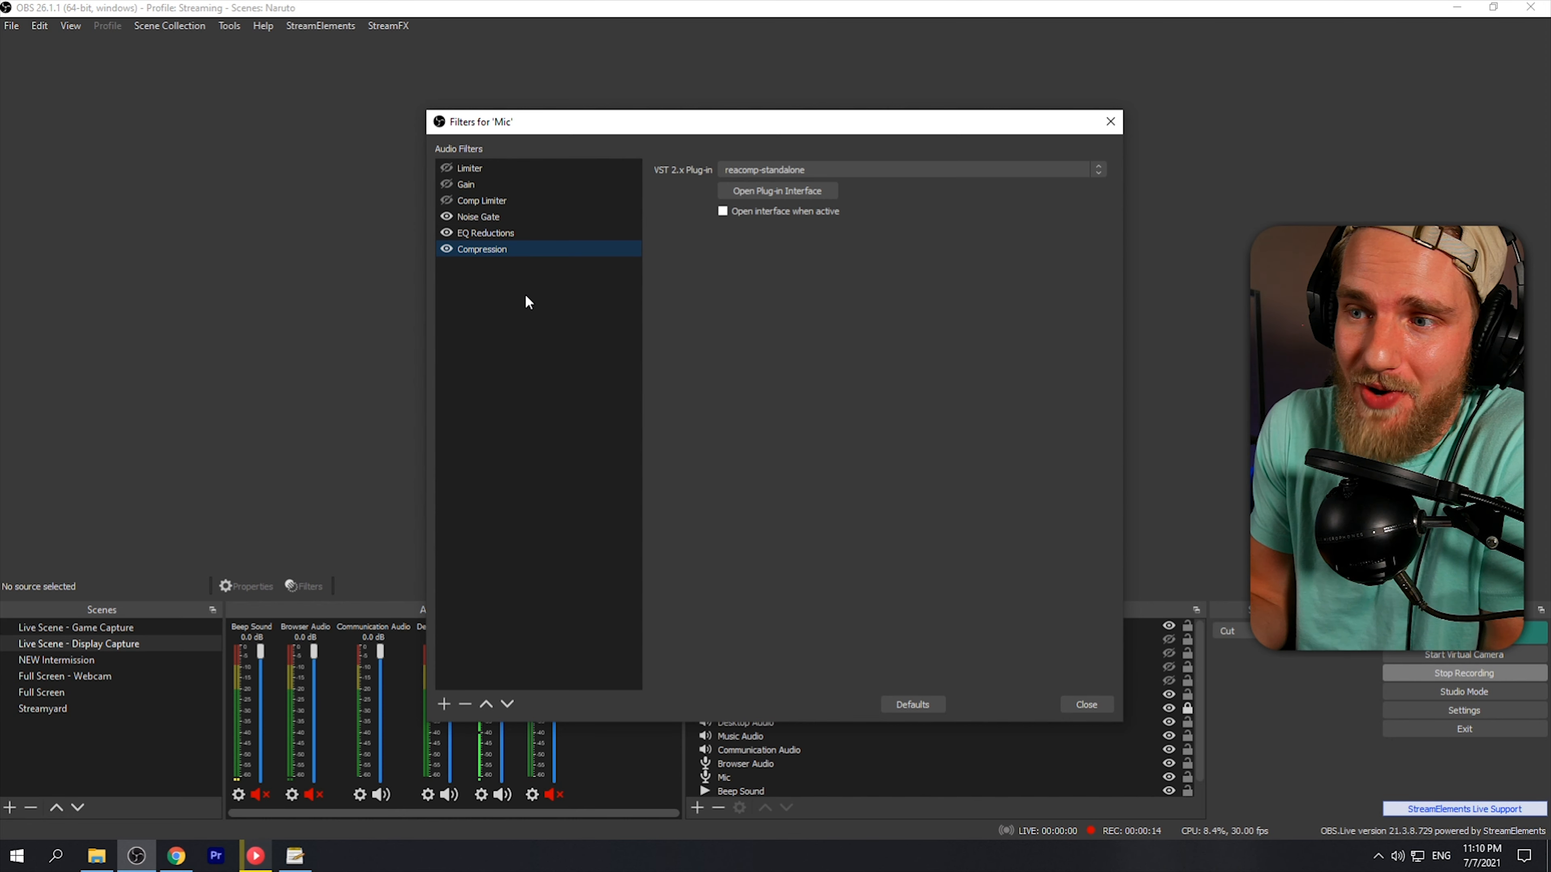
- Add another VST 2.x Plug-in filter named EQ to the Mic's audio filters
left_click(444, 704)
left_click(499, 696)
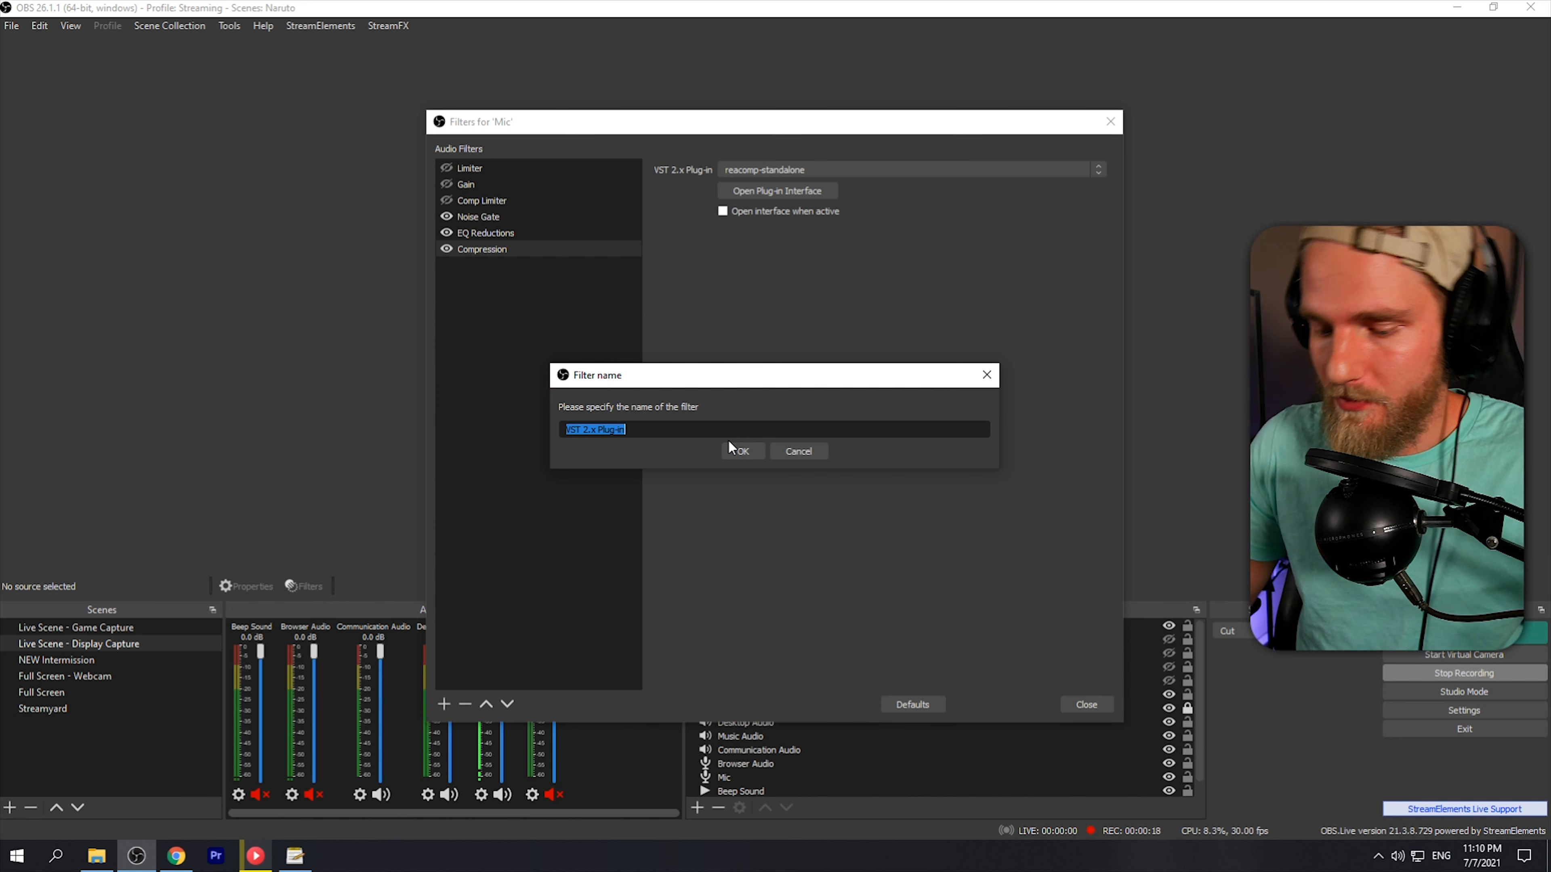
type("E")
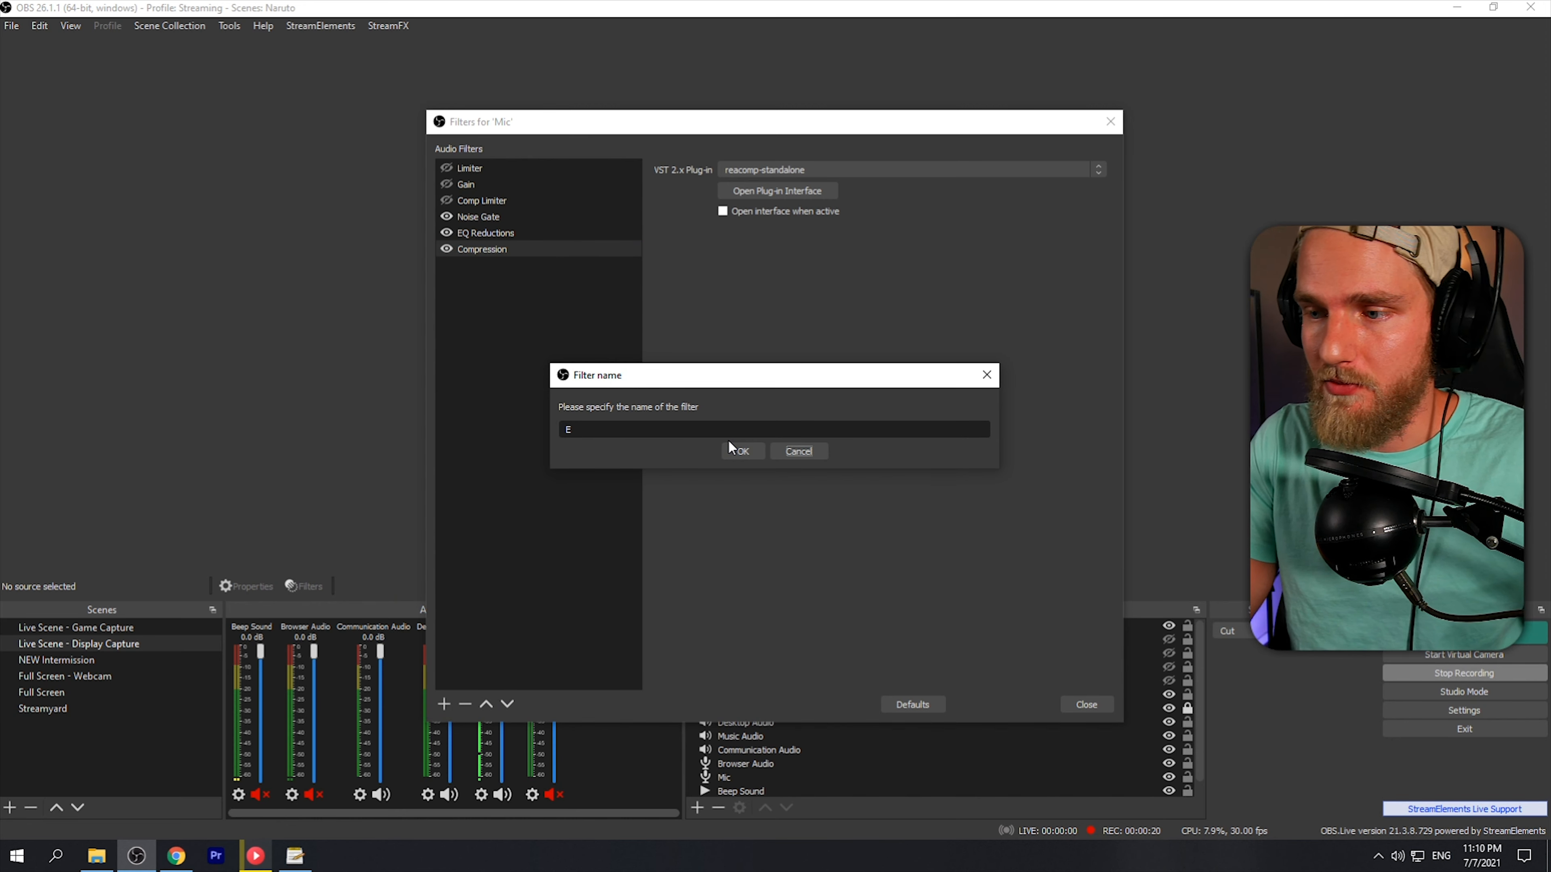
left_click(741, 430)
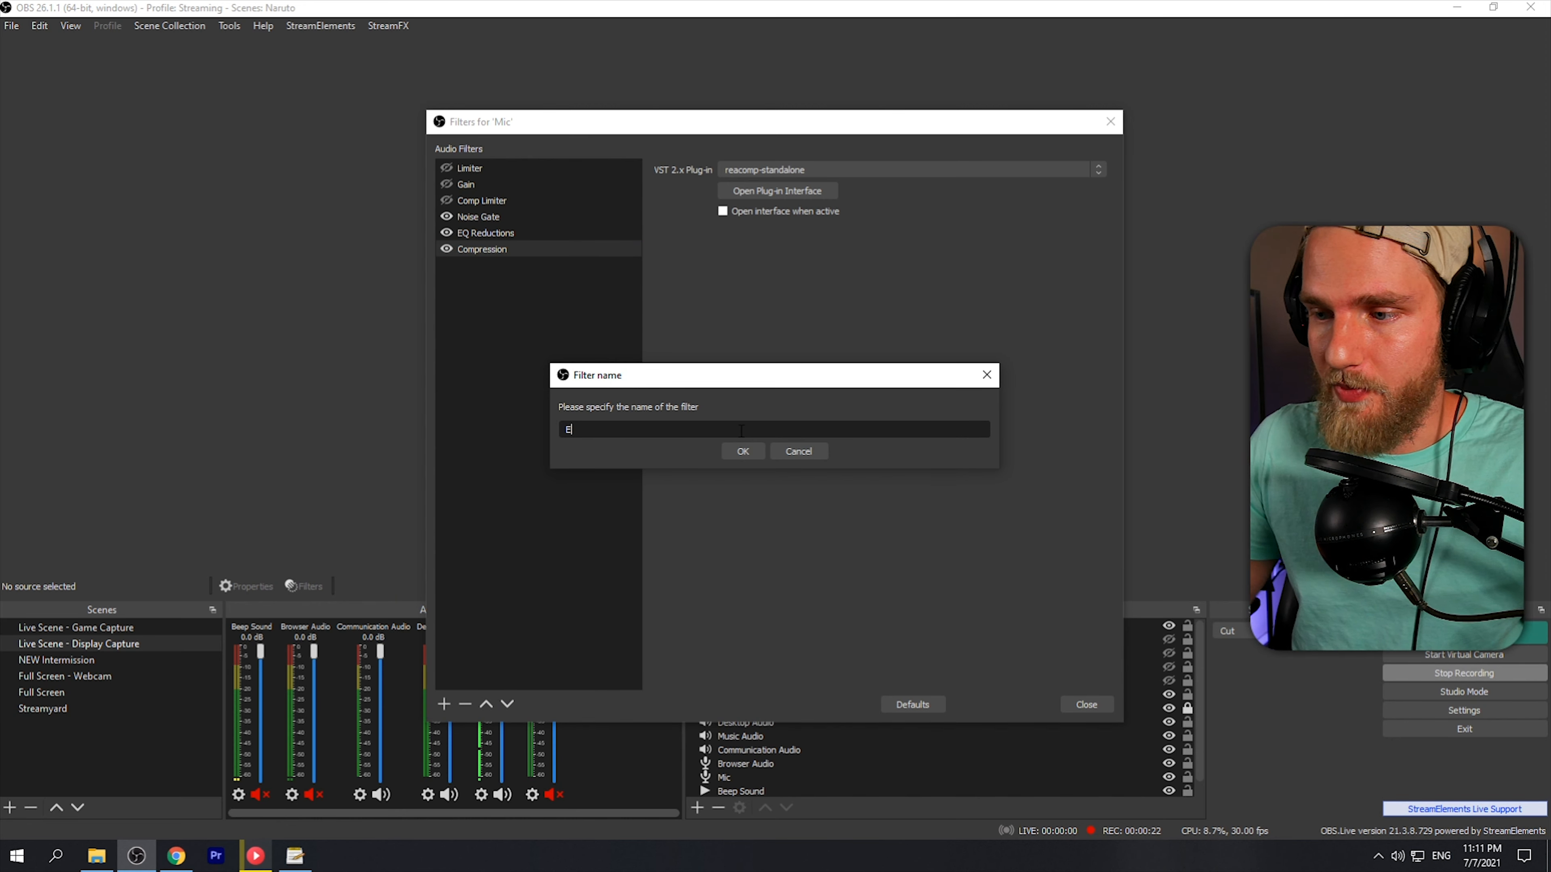
type("Q")
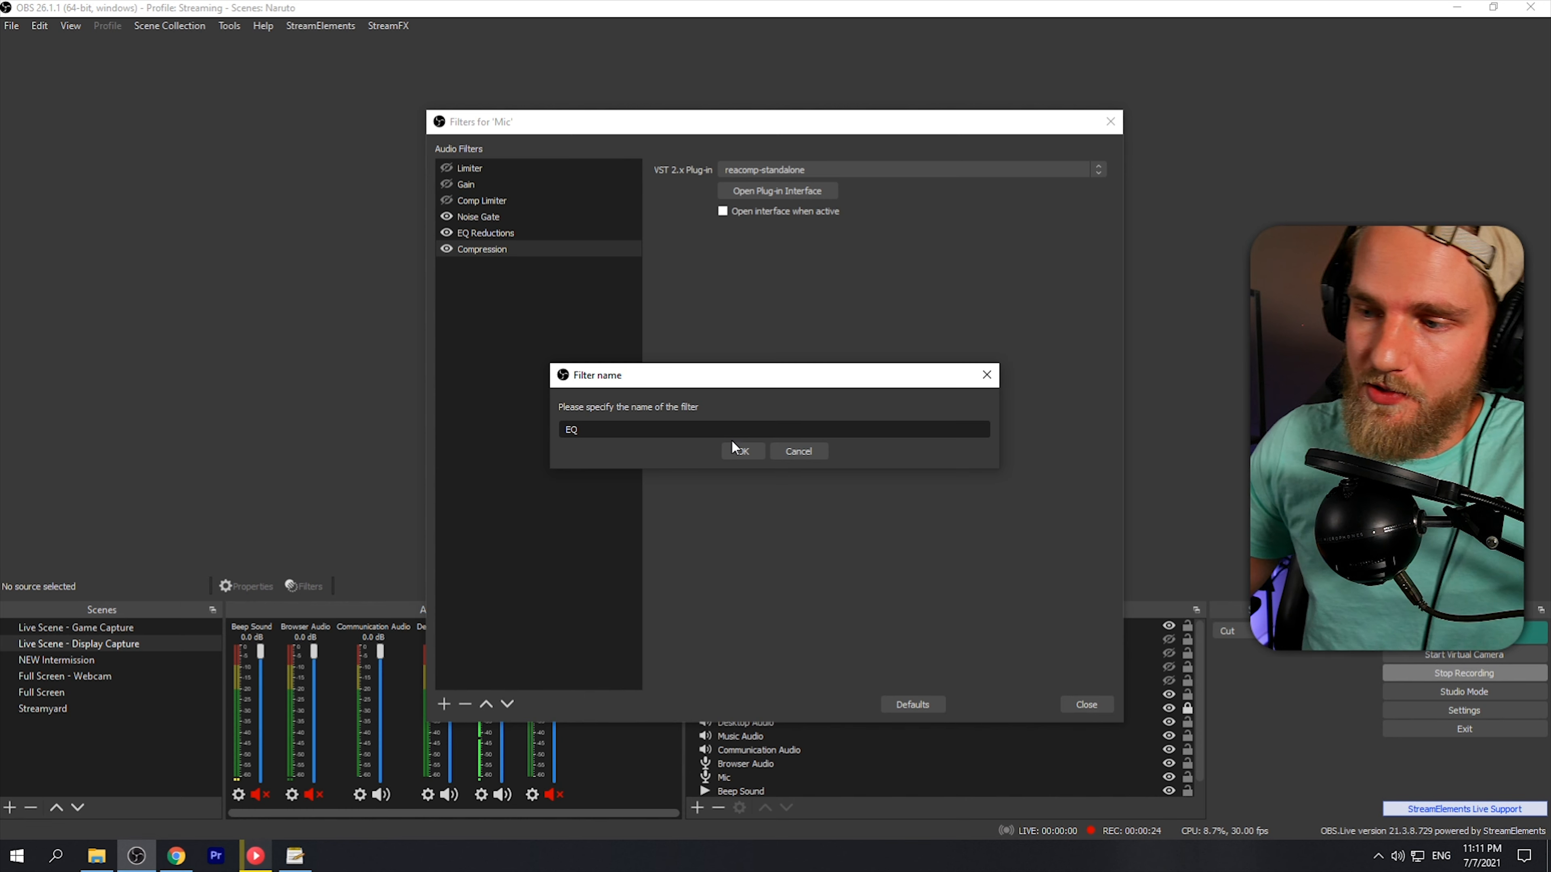
left_click(741, 452)
- Load the reaeq-standalone plug-in into the new EQ filter and open its plug-in interface
left_click(774, 170)
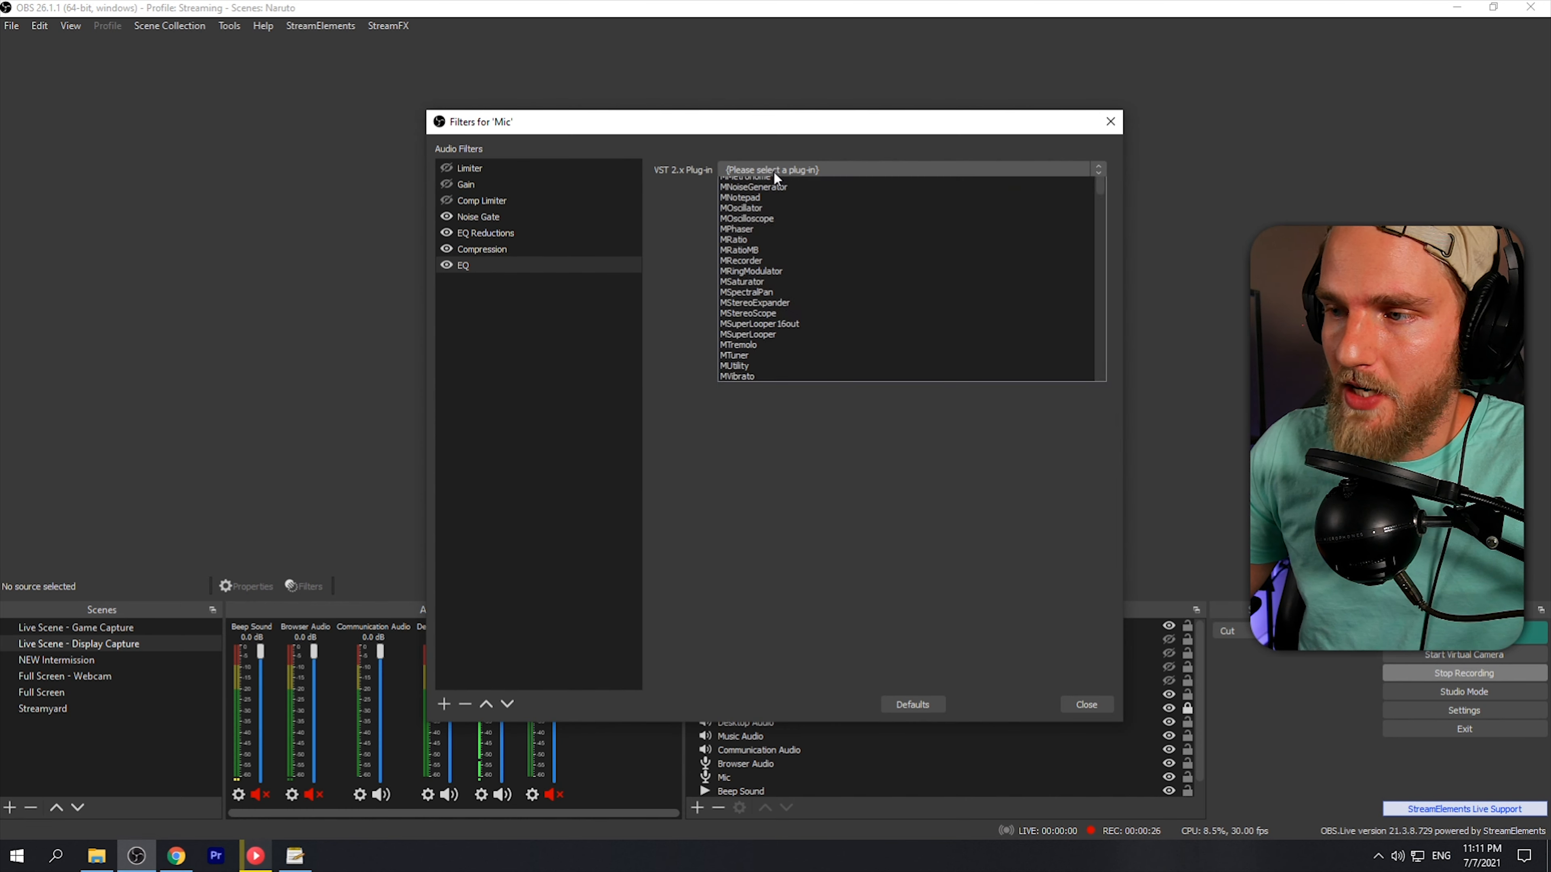
scroll(826, 507, "down", 9)
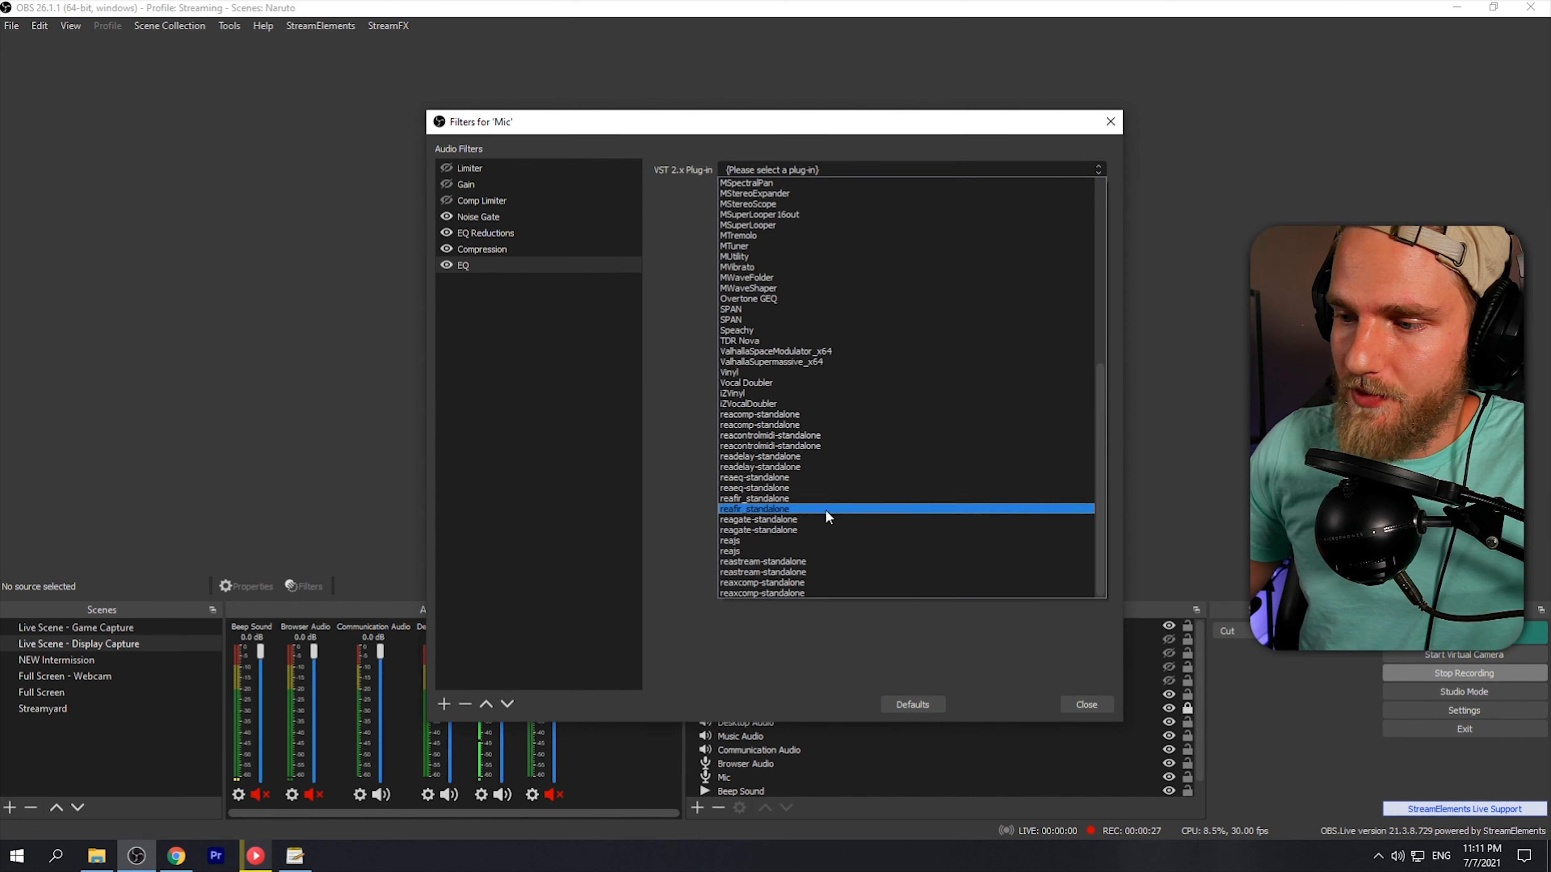
left_click(745, 487)
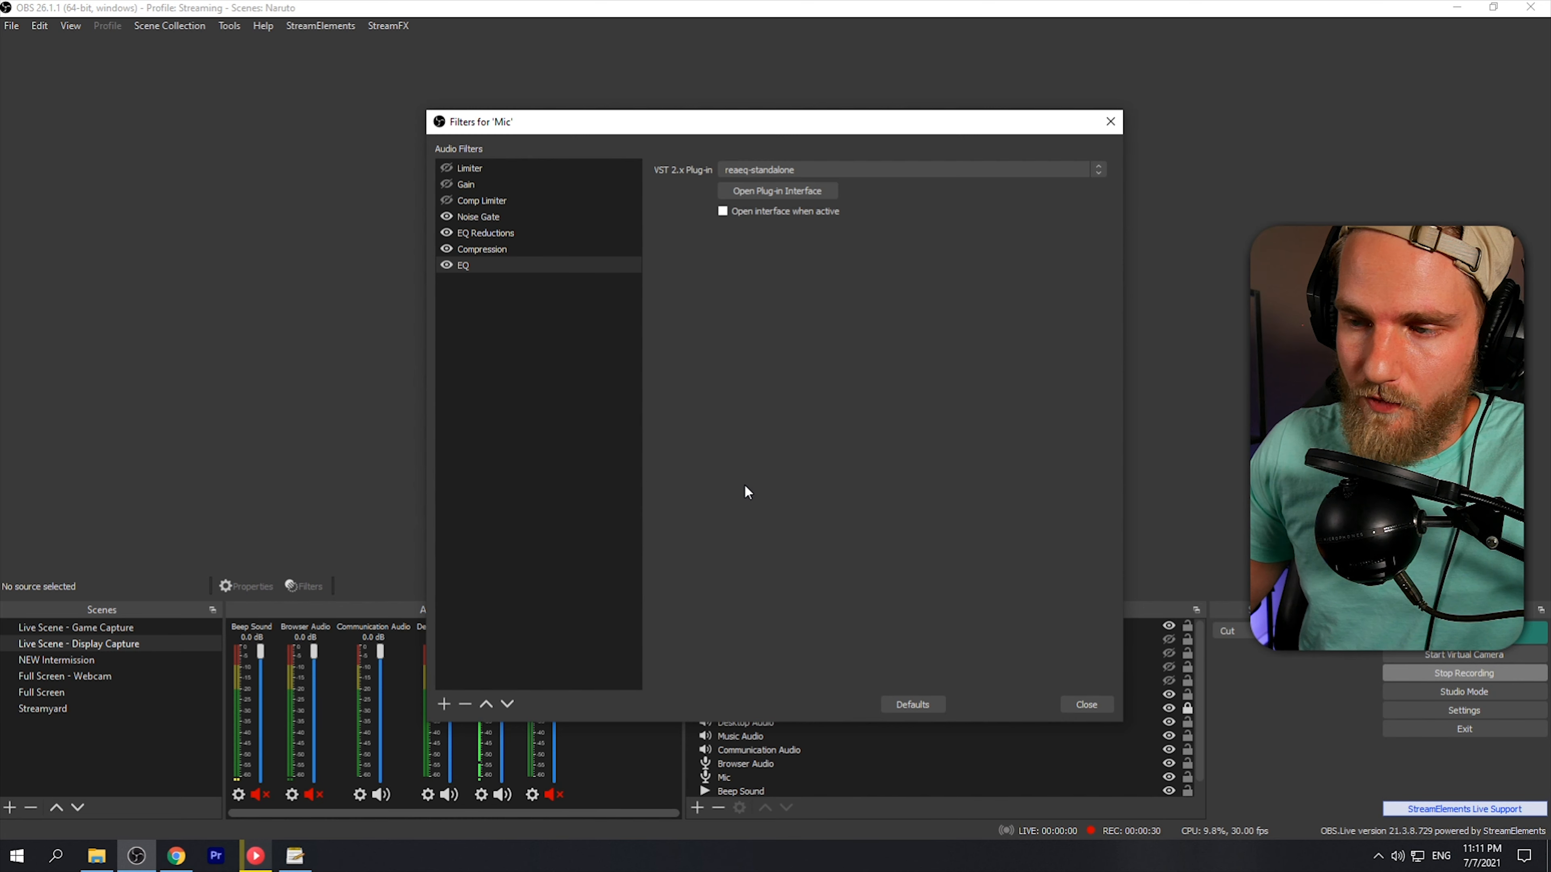
left_click(754, 193)
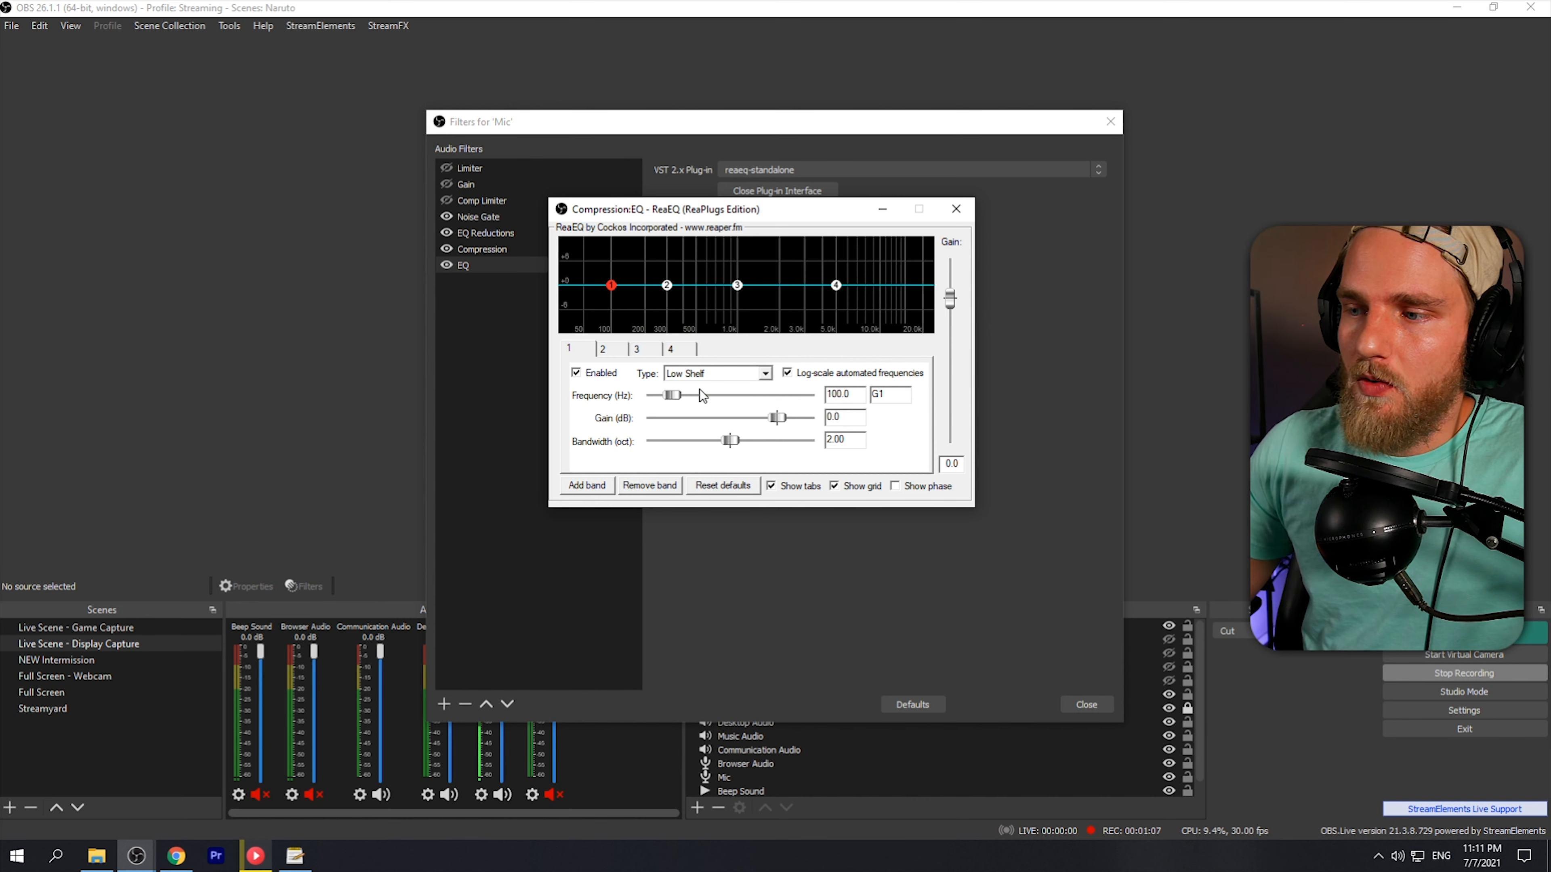
- Set EQ band 1 to the Band type at about 129 Hz with 1.1 dB gain and a 2.00 oct bandwidth
left_click(766, 375)
left_click(717, 418)
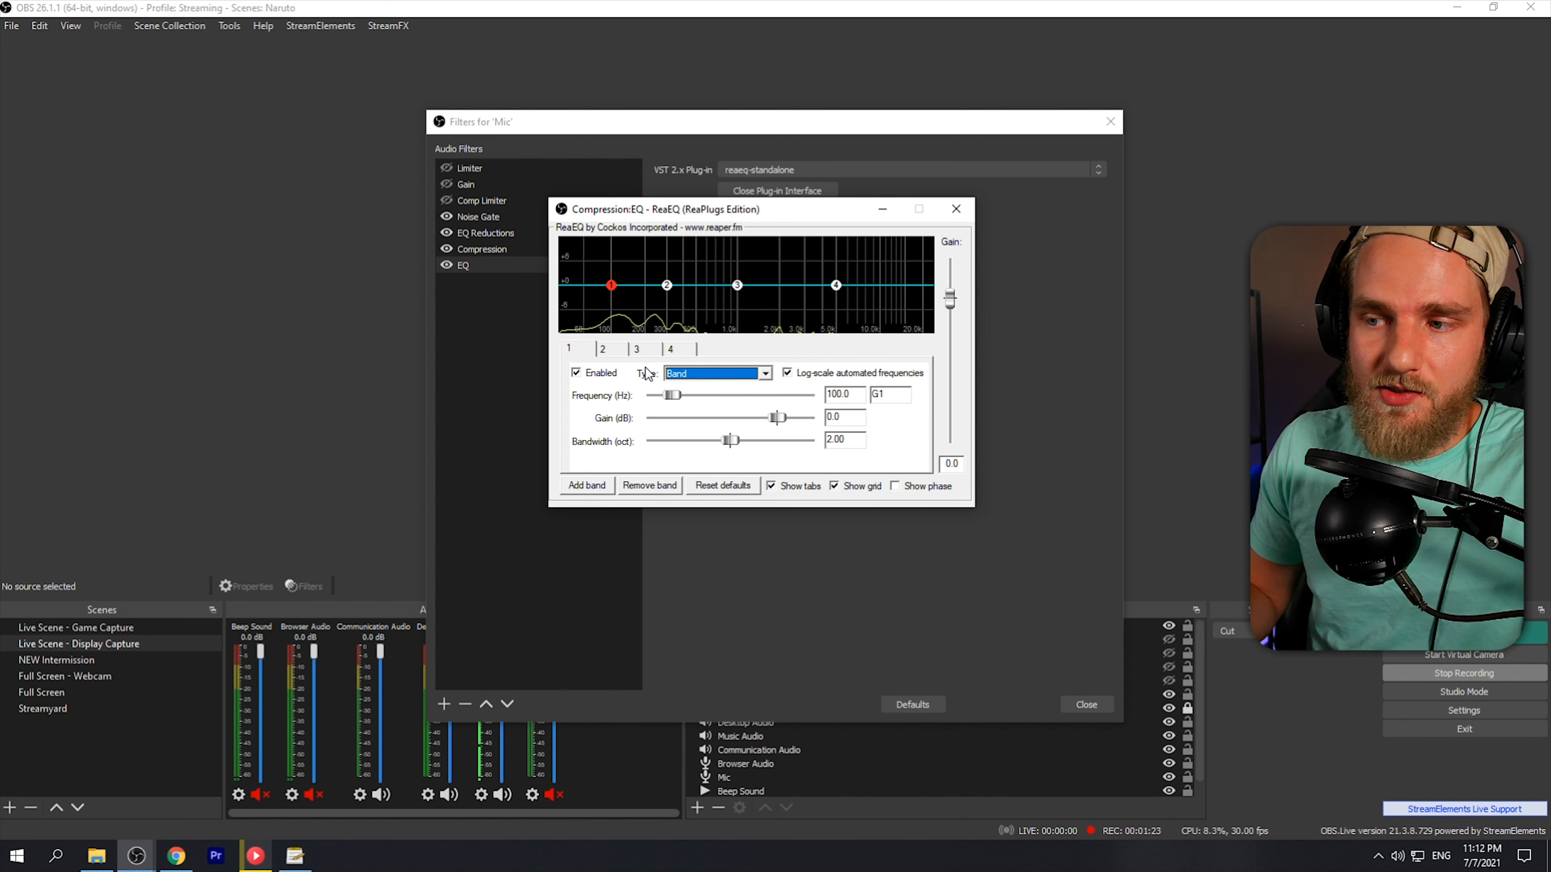
left_click_drag(667, 285, 633, 291)
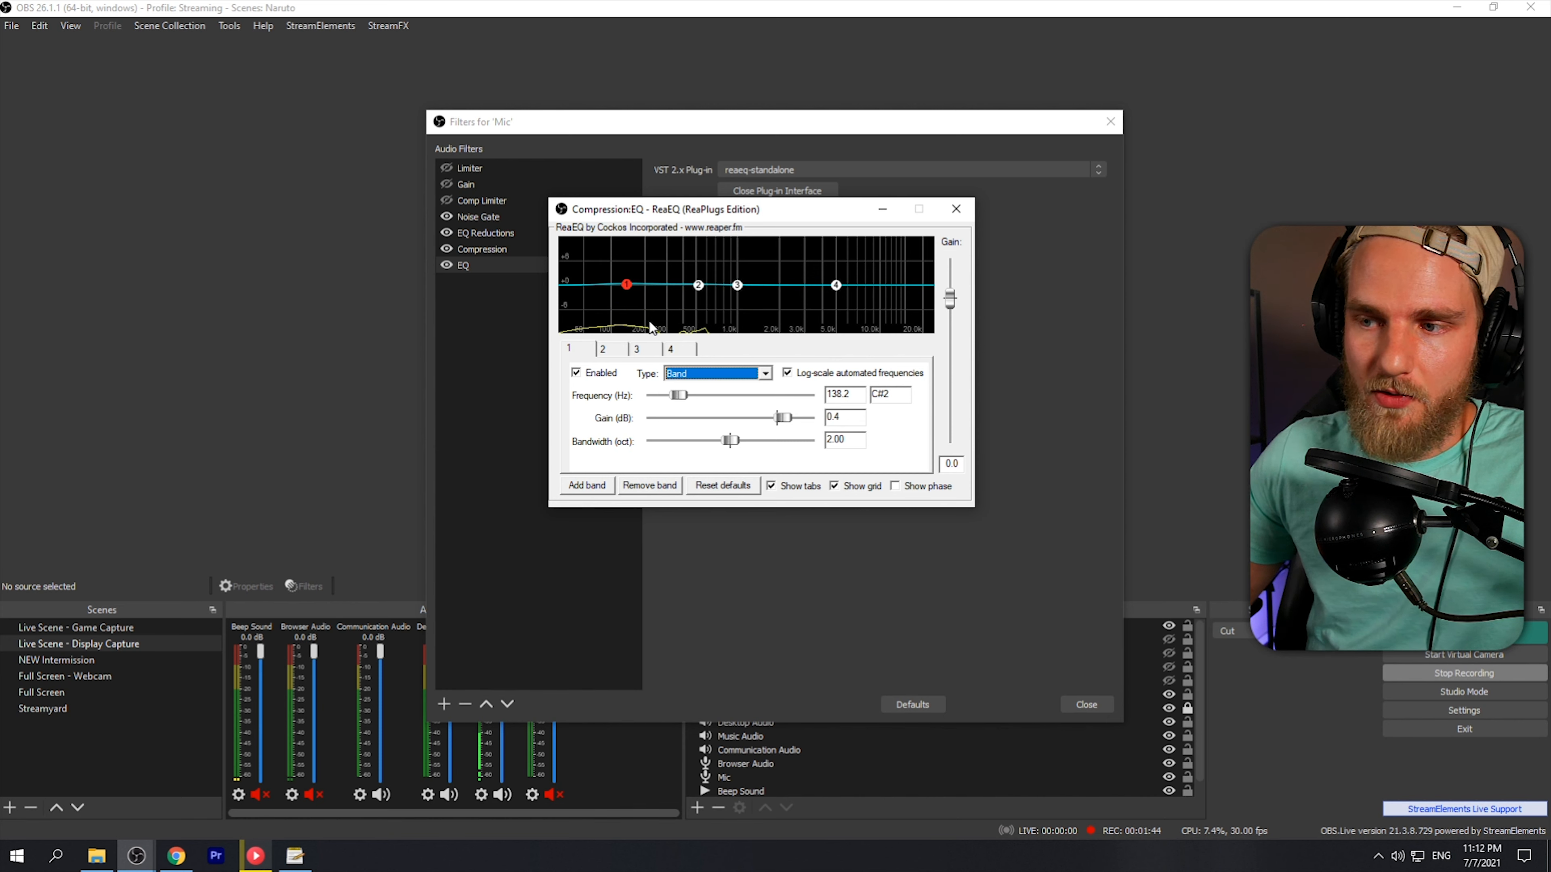
left_click_drag(629, 290, 628, 293)
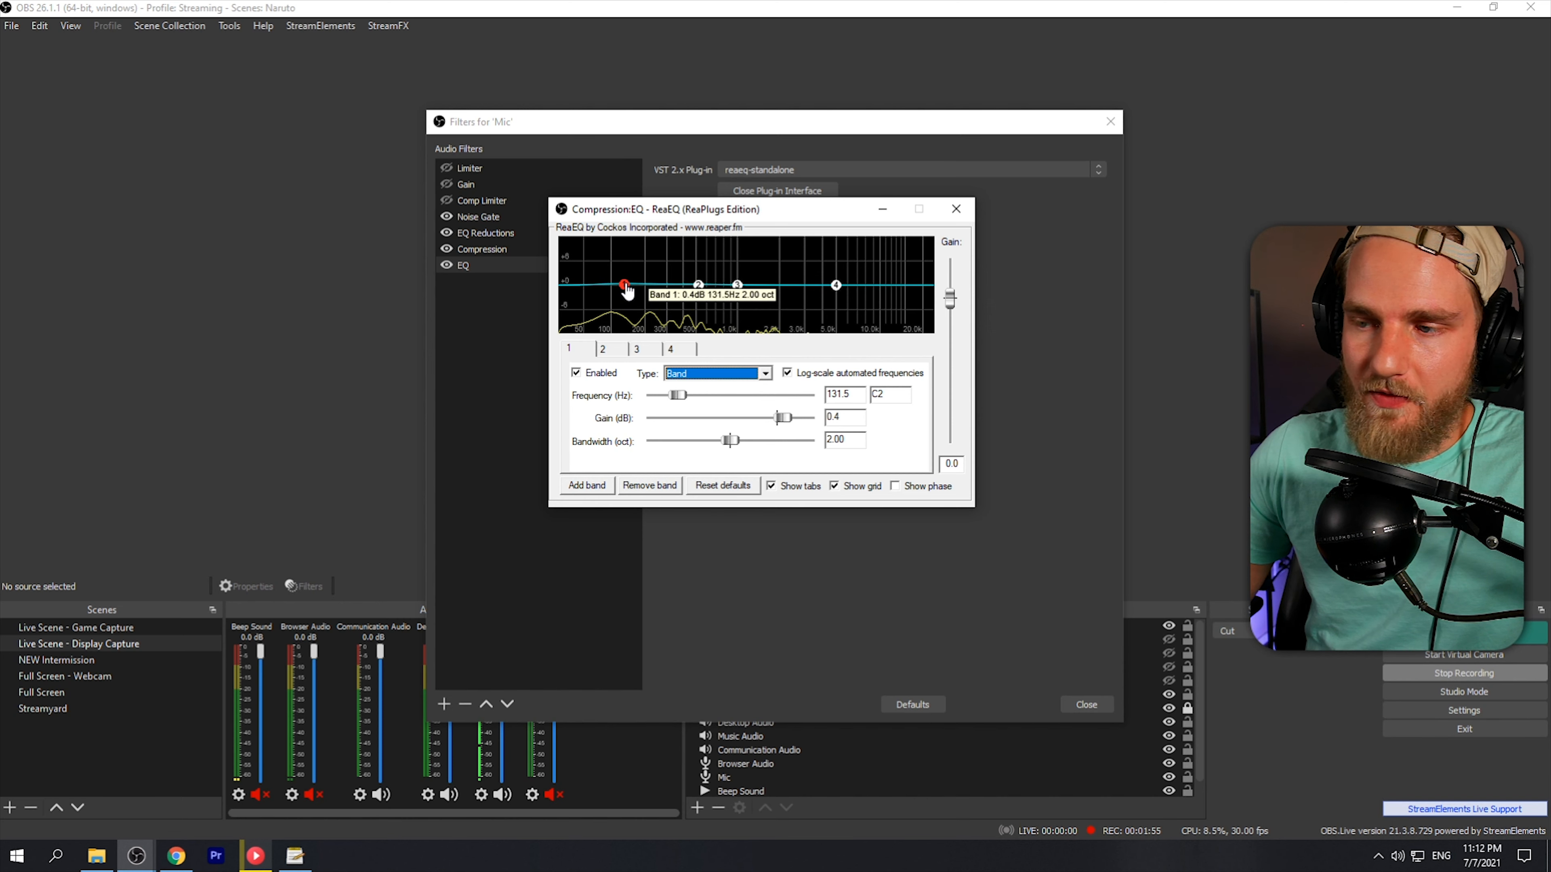
left_click(784, 421)
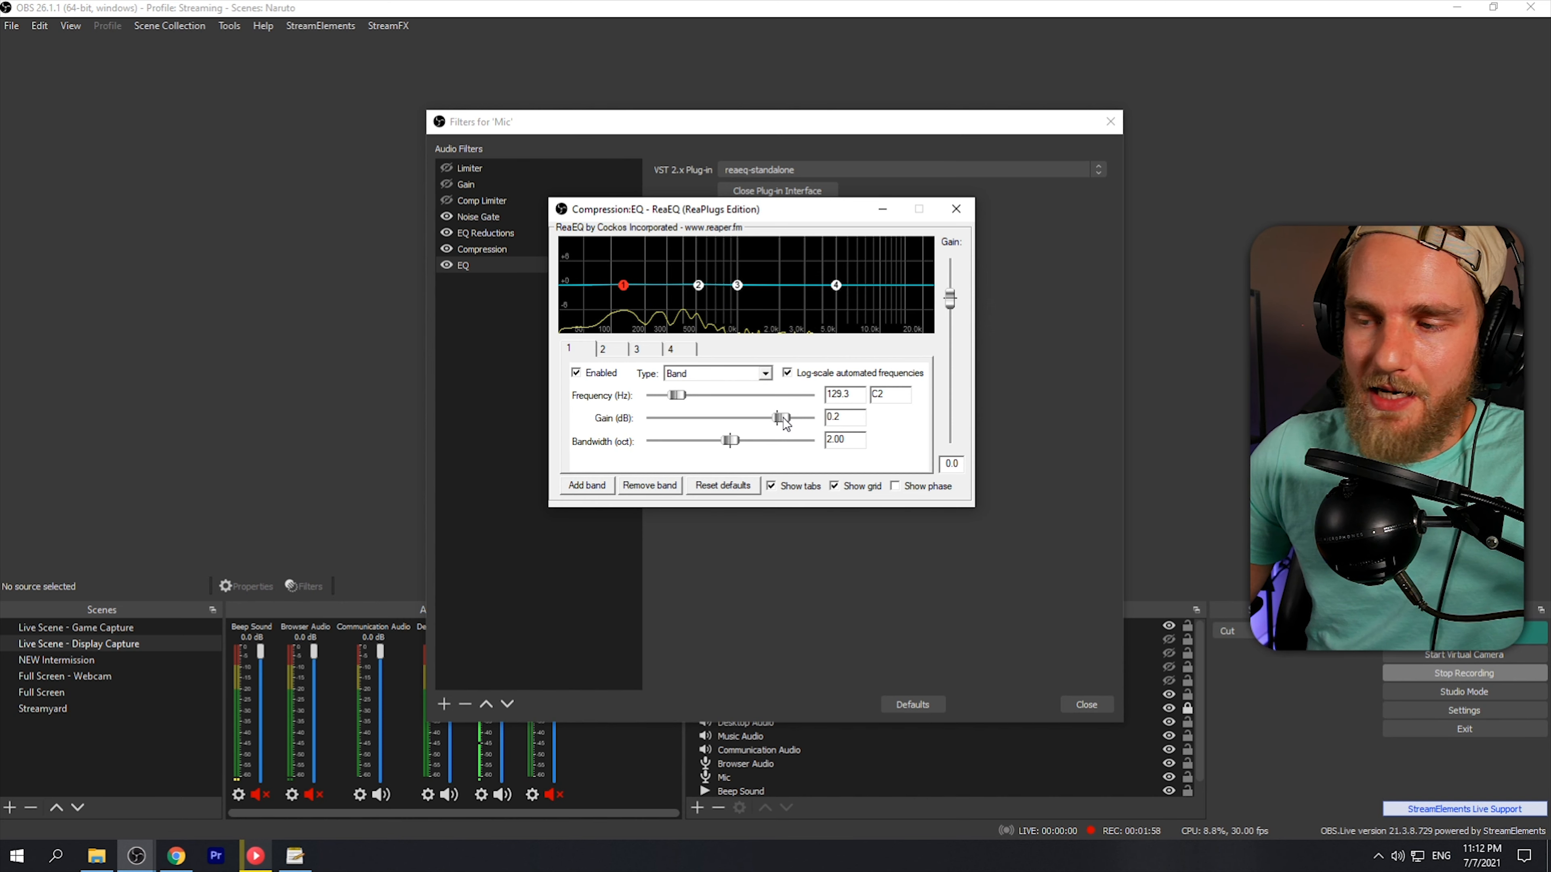
left_click_drag(787, 423, 792, 424)
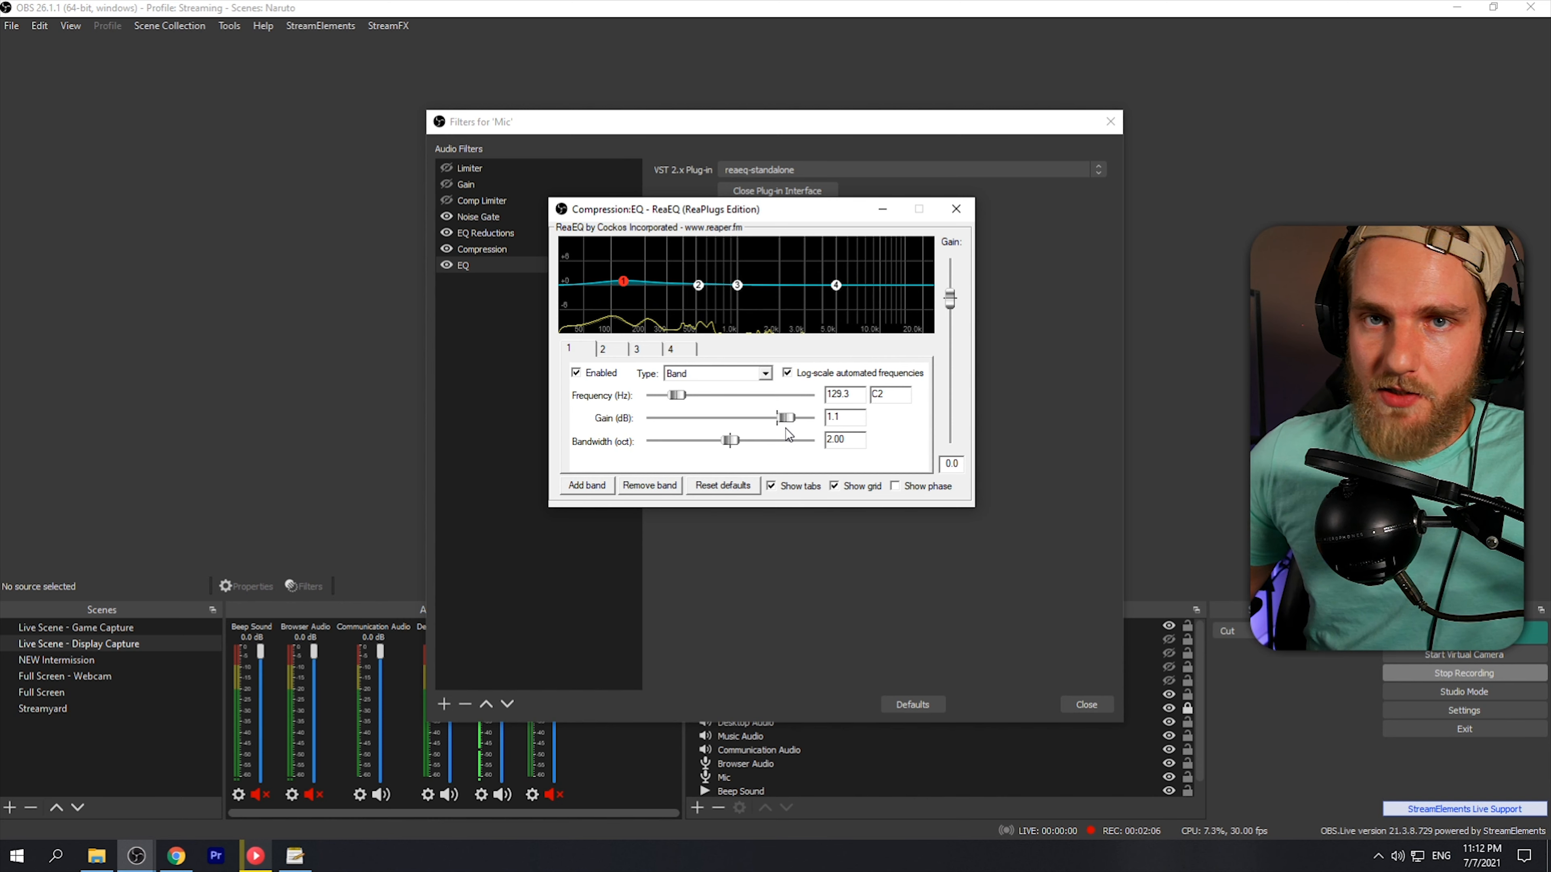
mouse_move(735, 448)
left_mouse_down()
mouse_move(697, 445)
mouse_move(731, 441)
left_mouse_up()
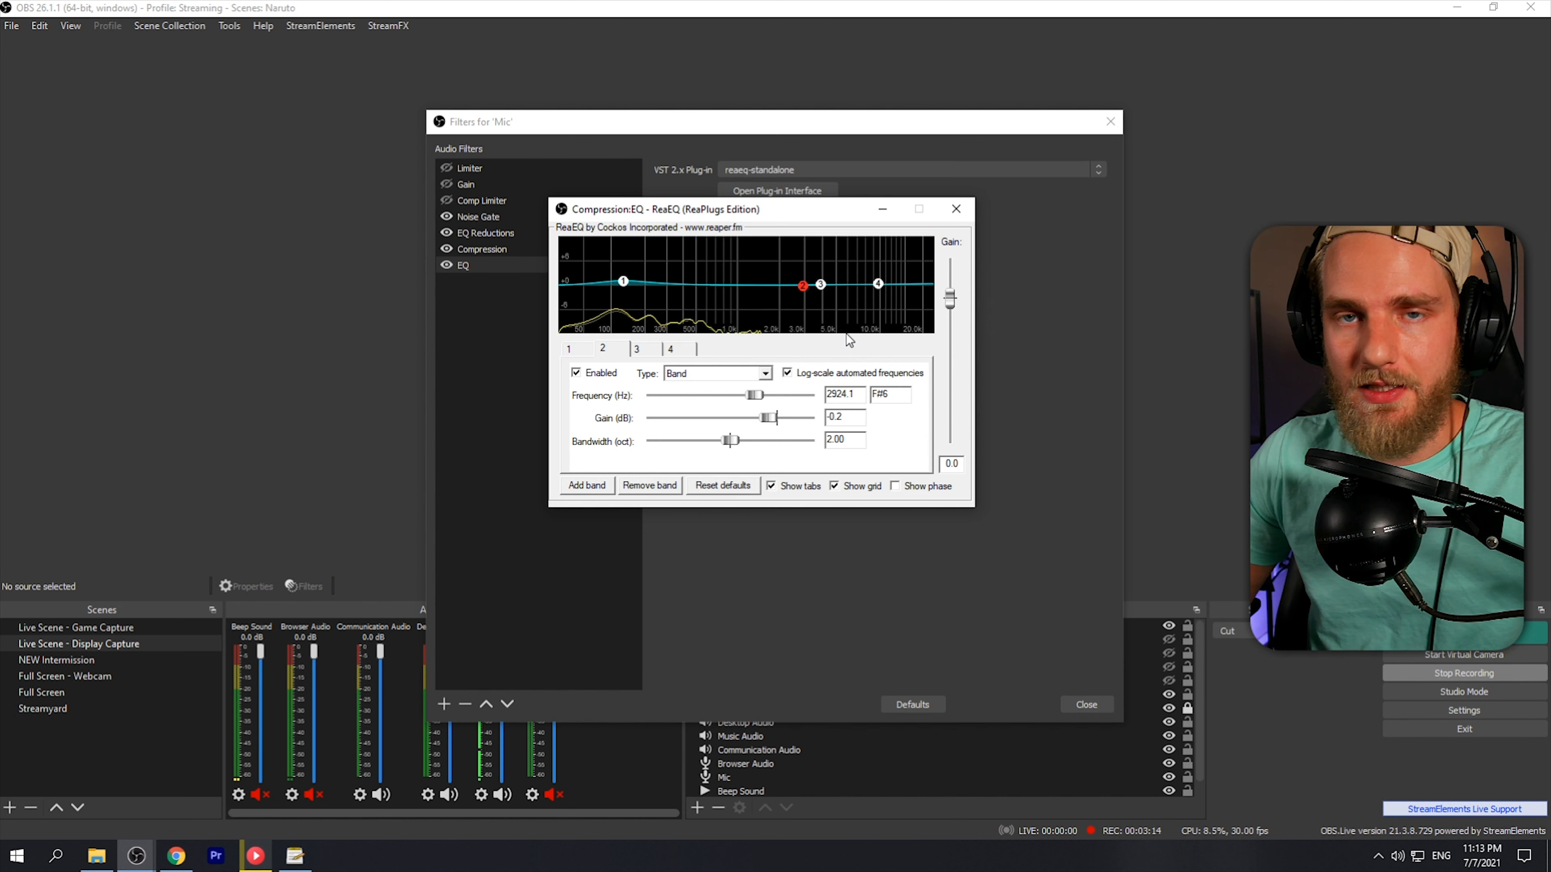
- Try band 2 as a Band-type boost at about 1973 Hz with 1.1 dB gain
left_click_drag(802, 285, 780, 292)
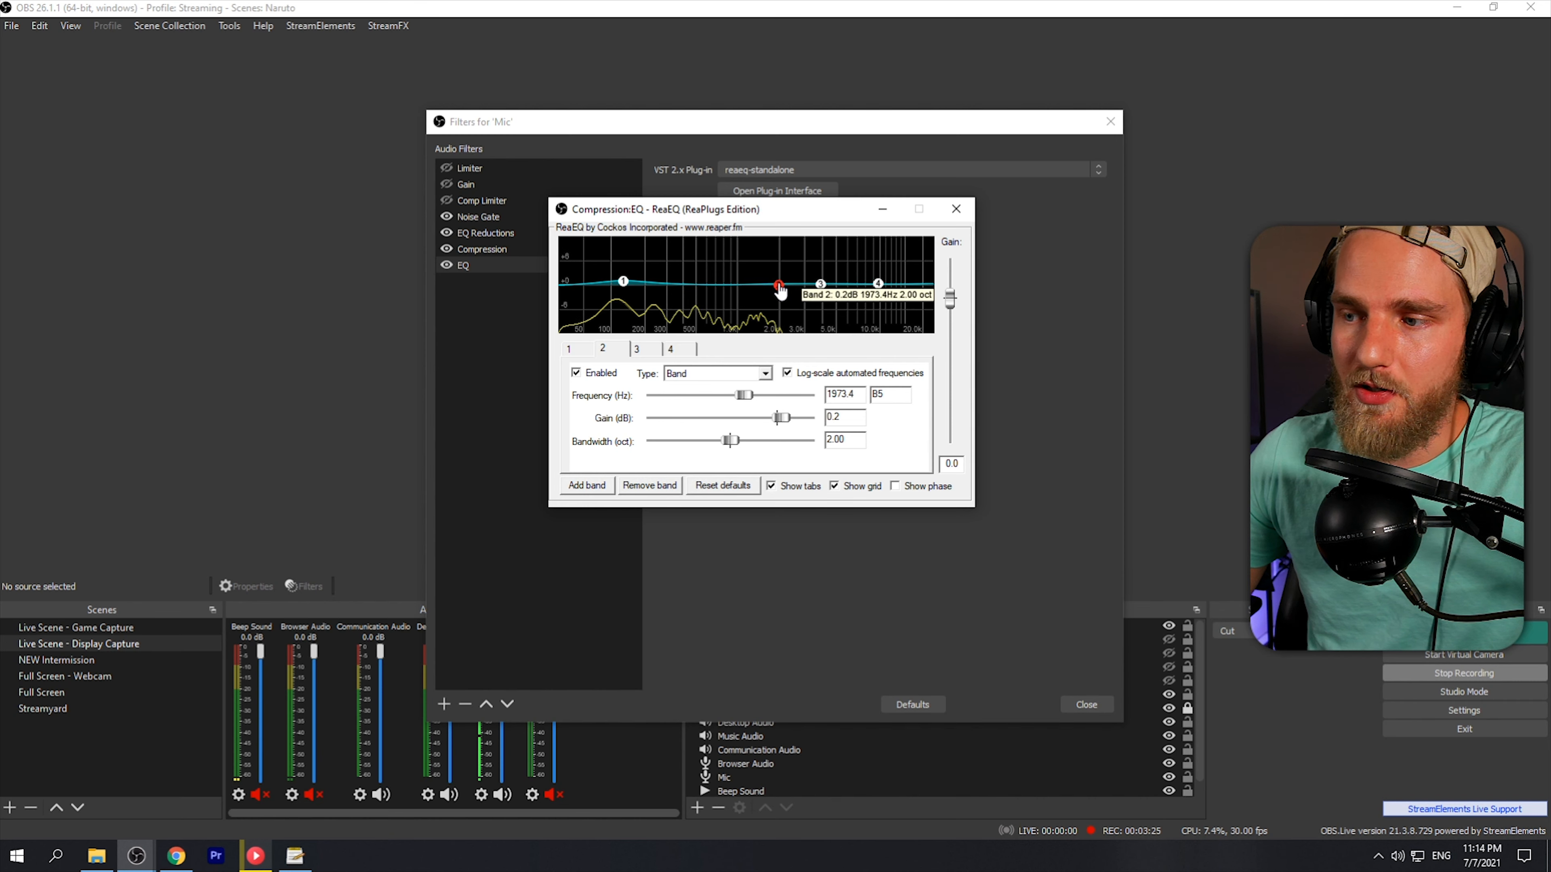
left_click(767, 375)
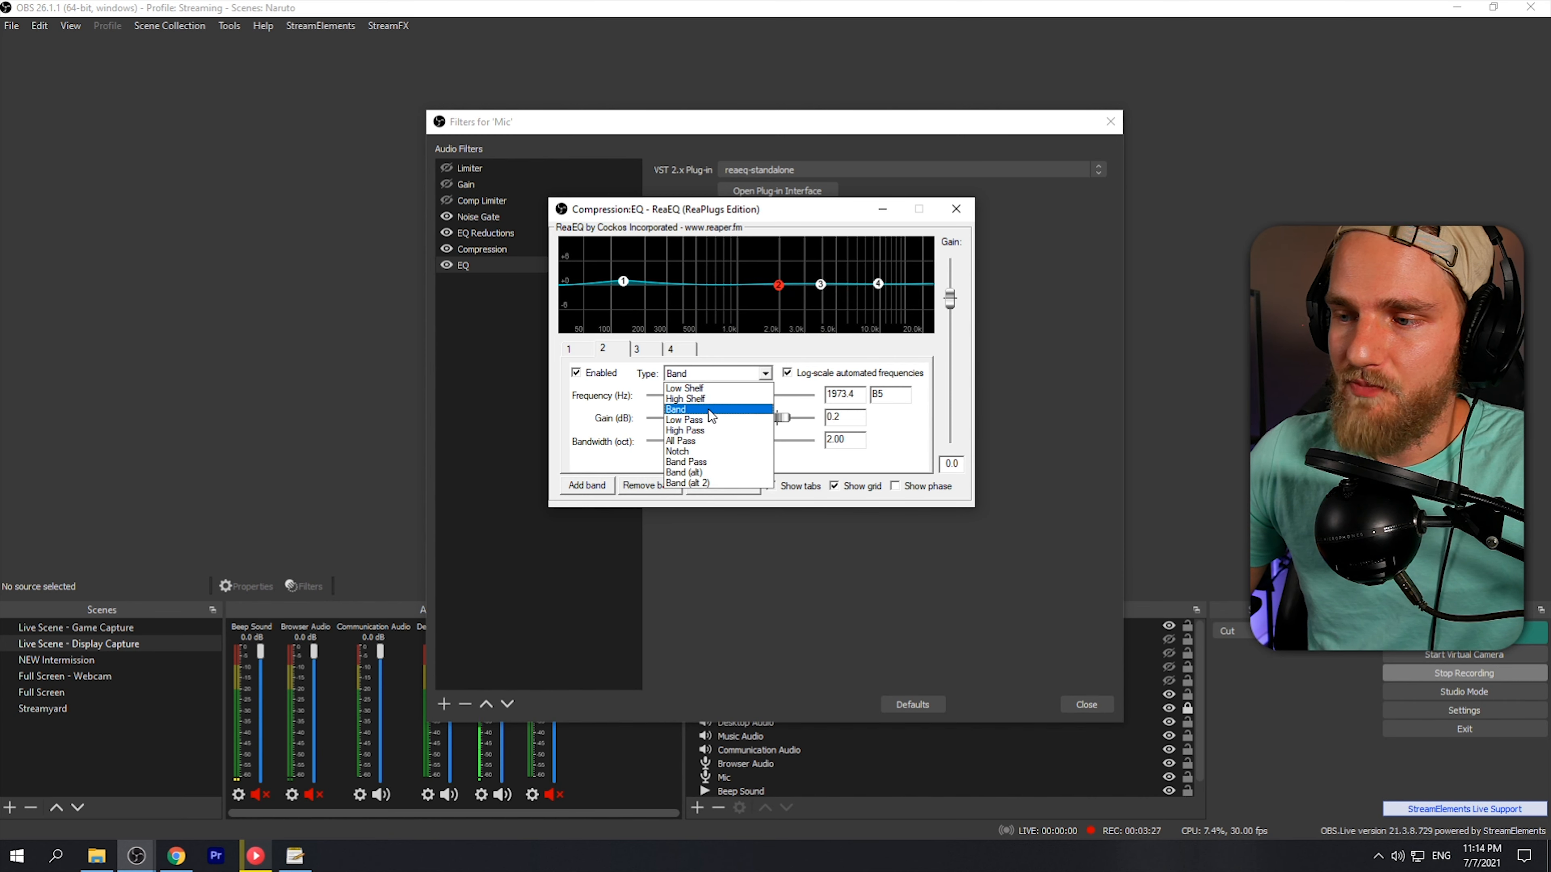
left_click(709, 410)
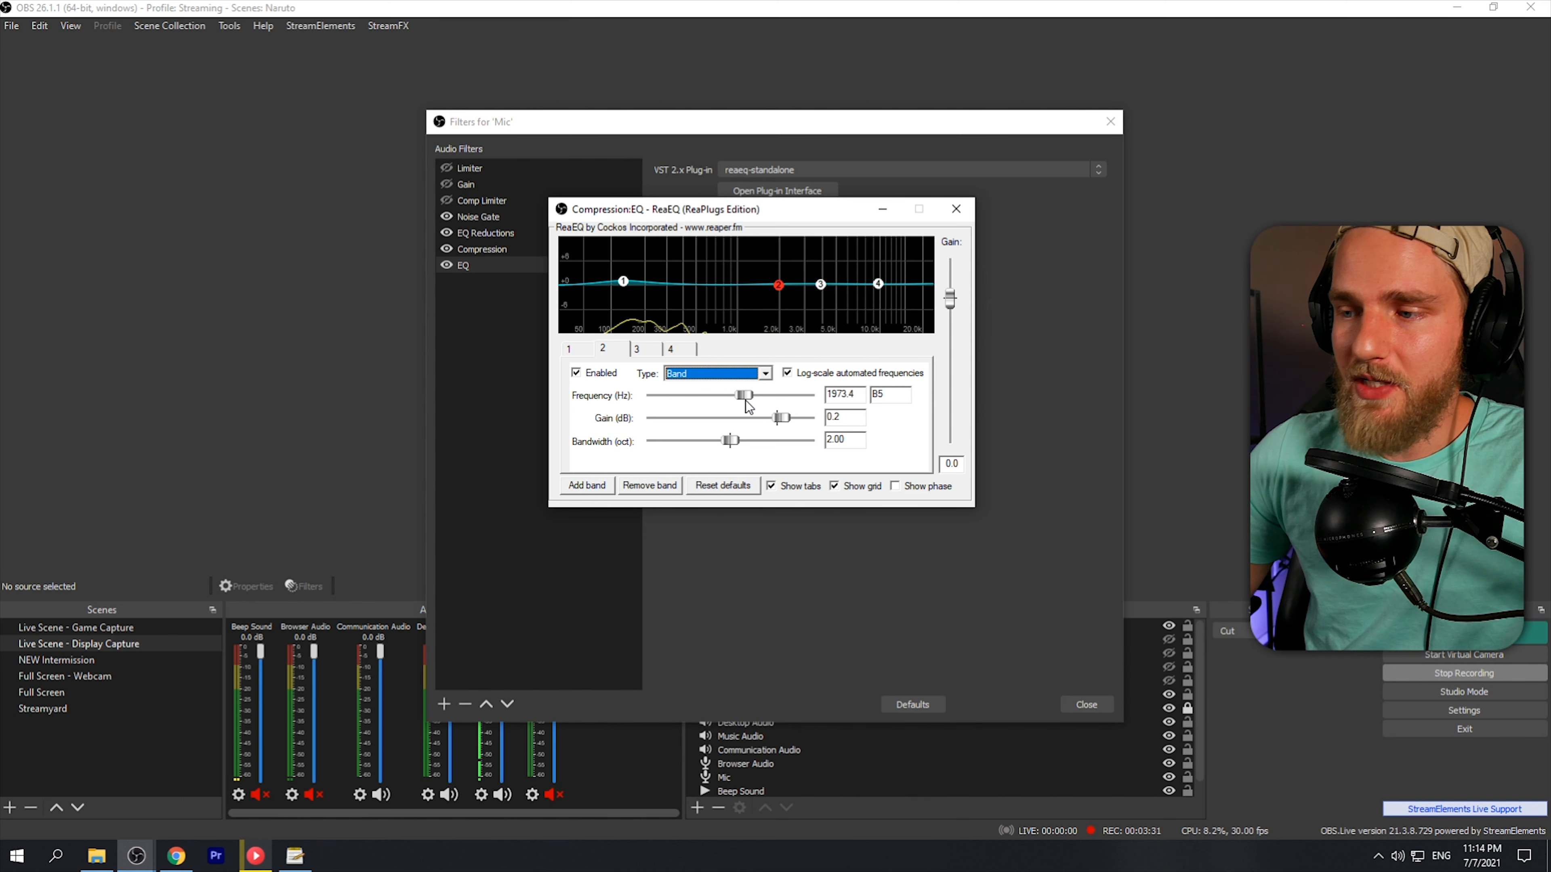
left_click(787, 418)
left_click_drag(787, 420, 793, 419)
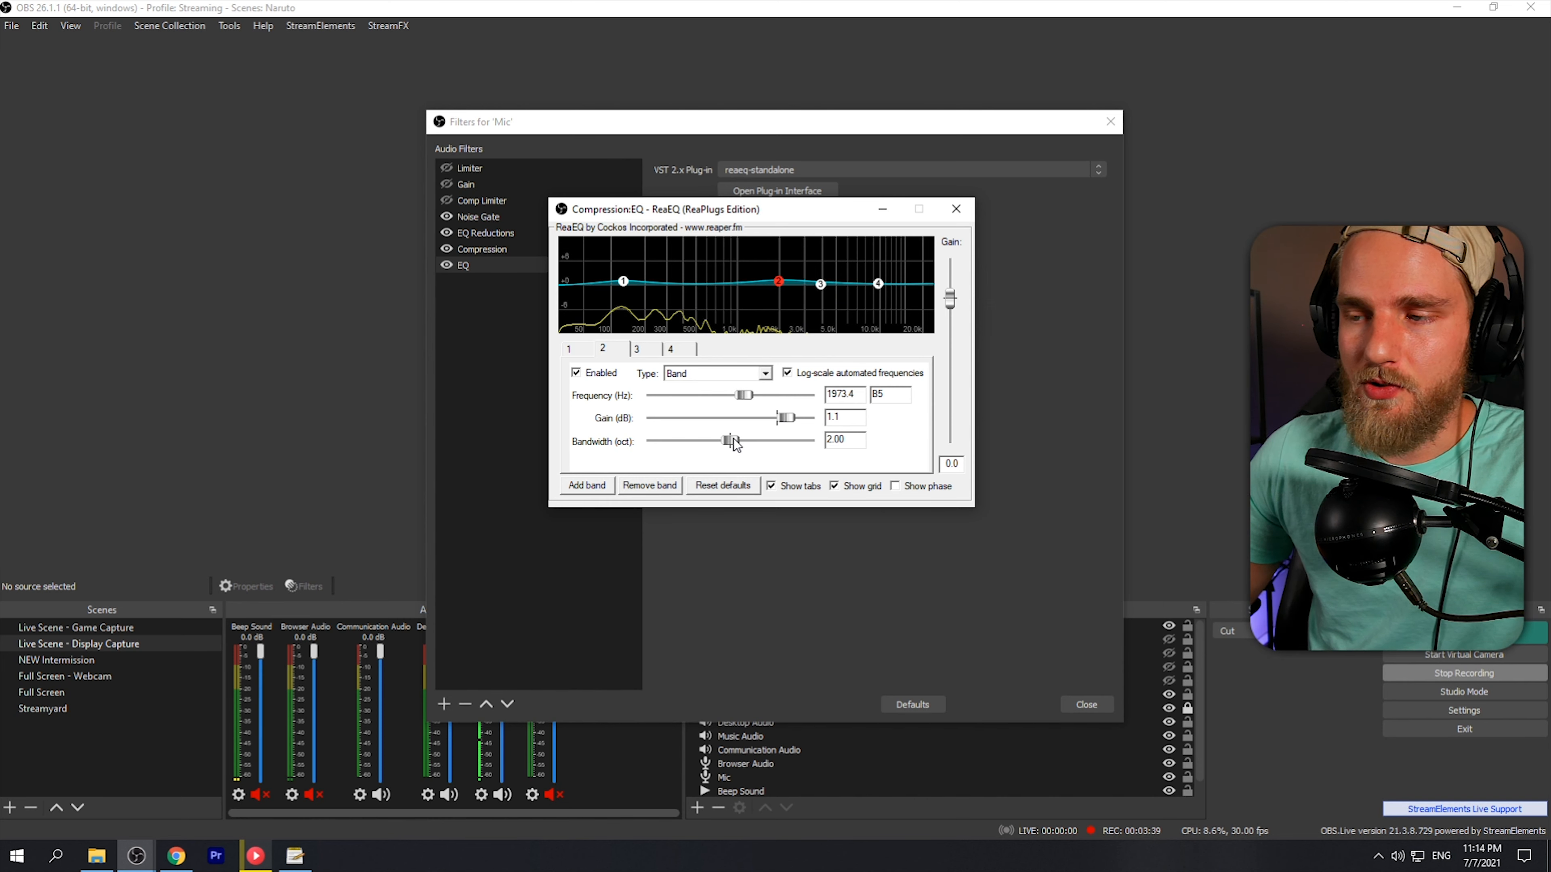
- Try band 2 at about 2962 Hz with narrower bandwidths, and settle it at about 1250 Hz, 1.4 dB gain and 2.03 oct
left_click_drag(779, 281, 804, 285)
left_click_drag(730, 441, 683, 444)
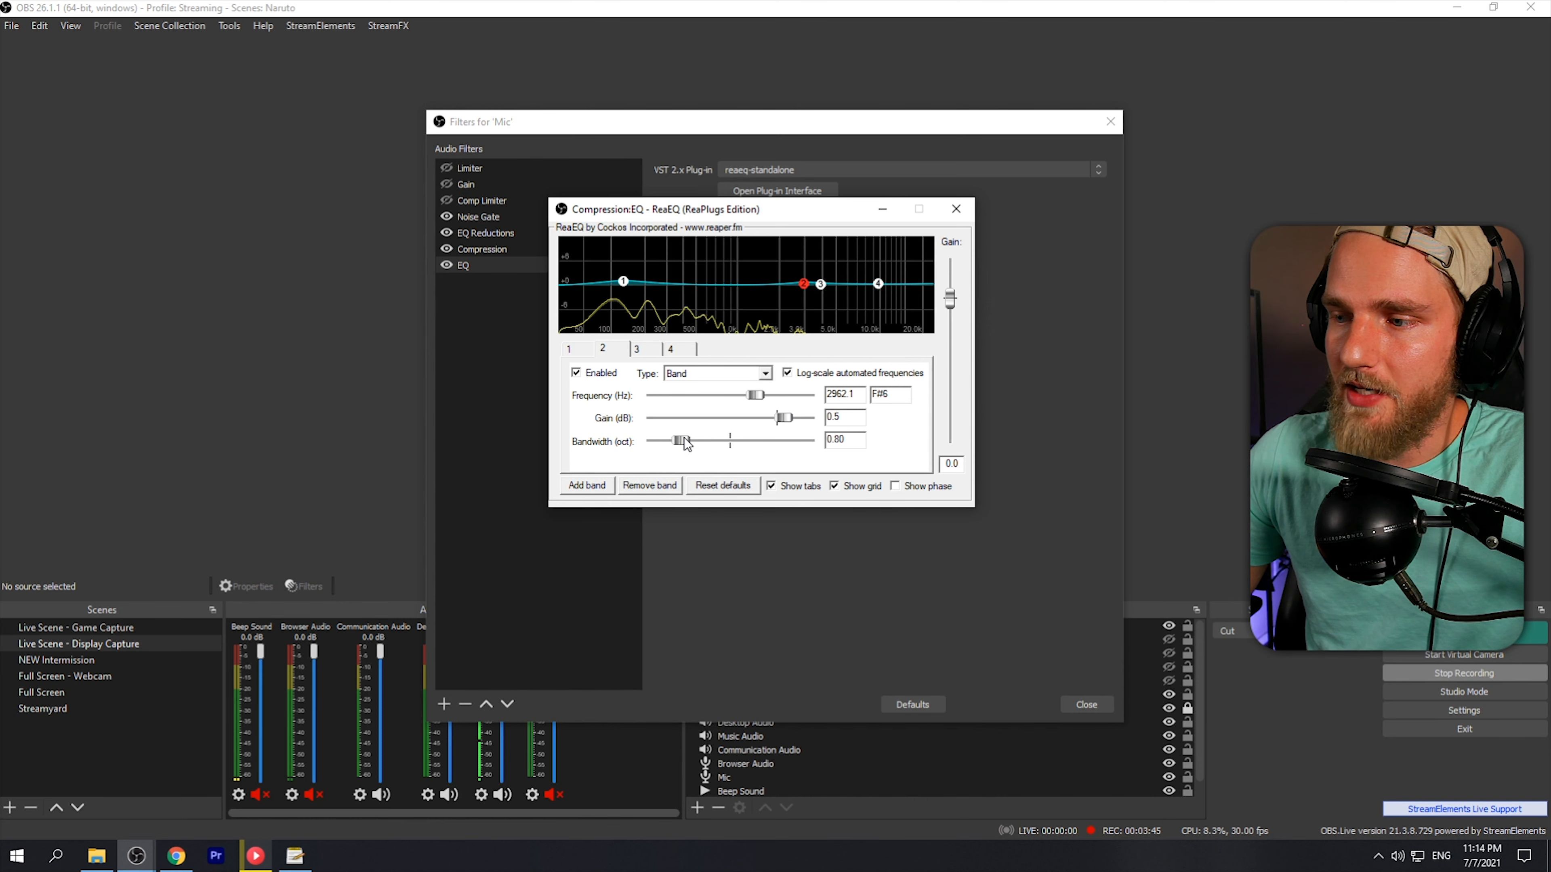
left_click_drag(792, 420, 789, 418)
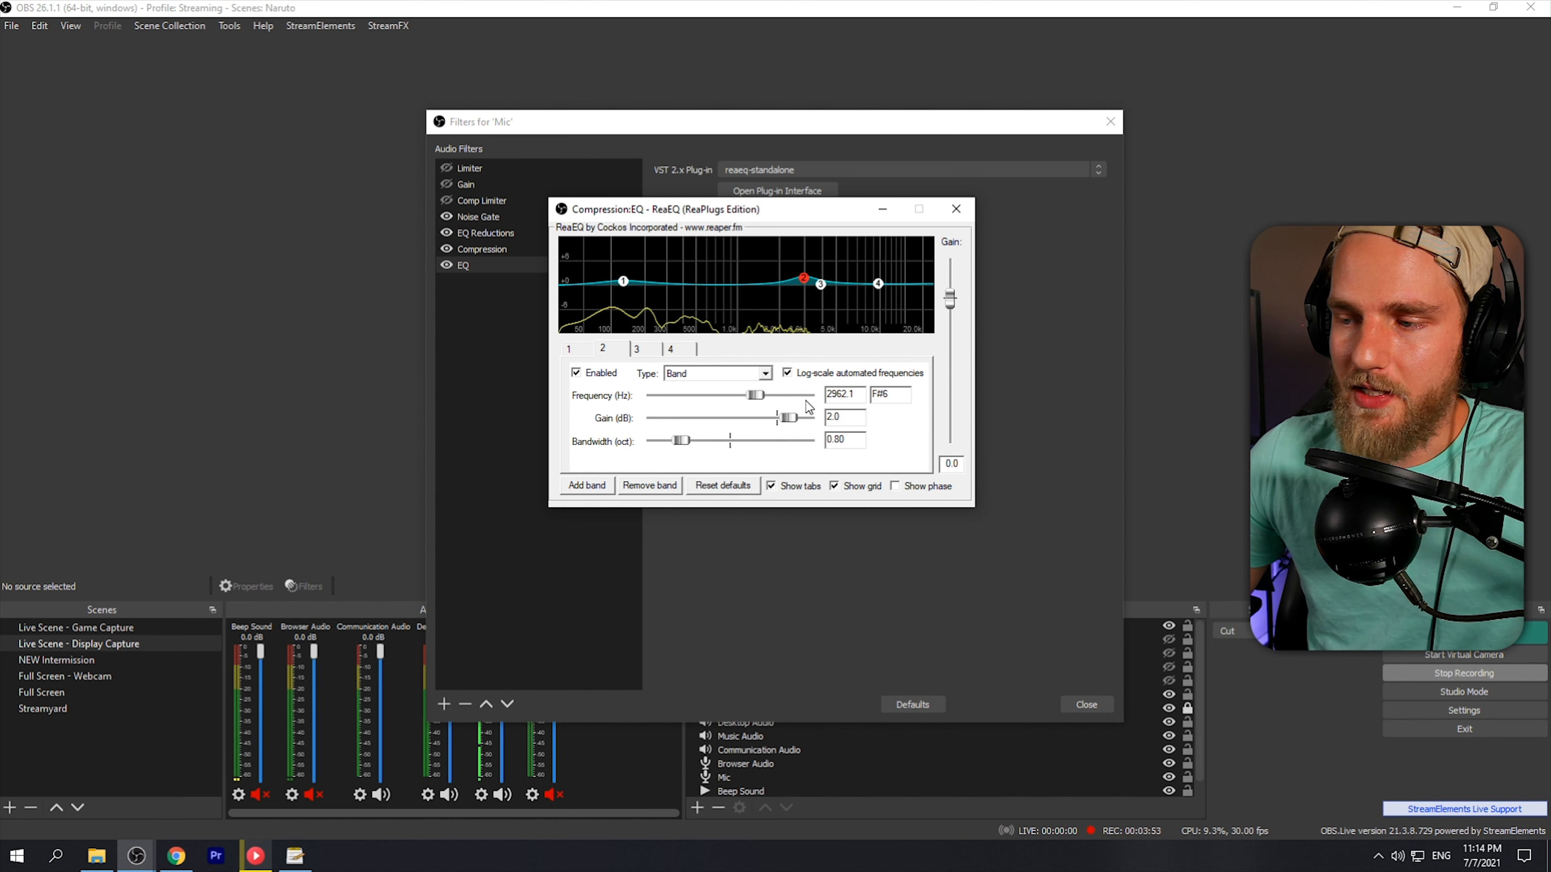
left_click_drag(789, 418, 788, 419)
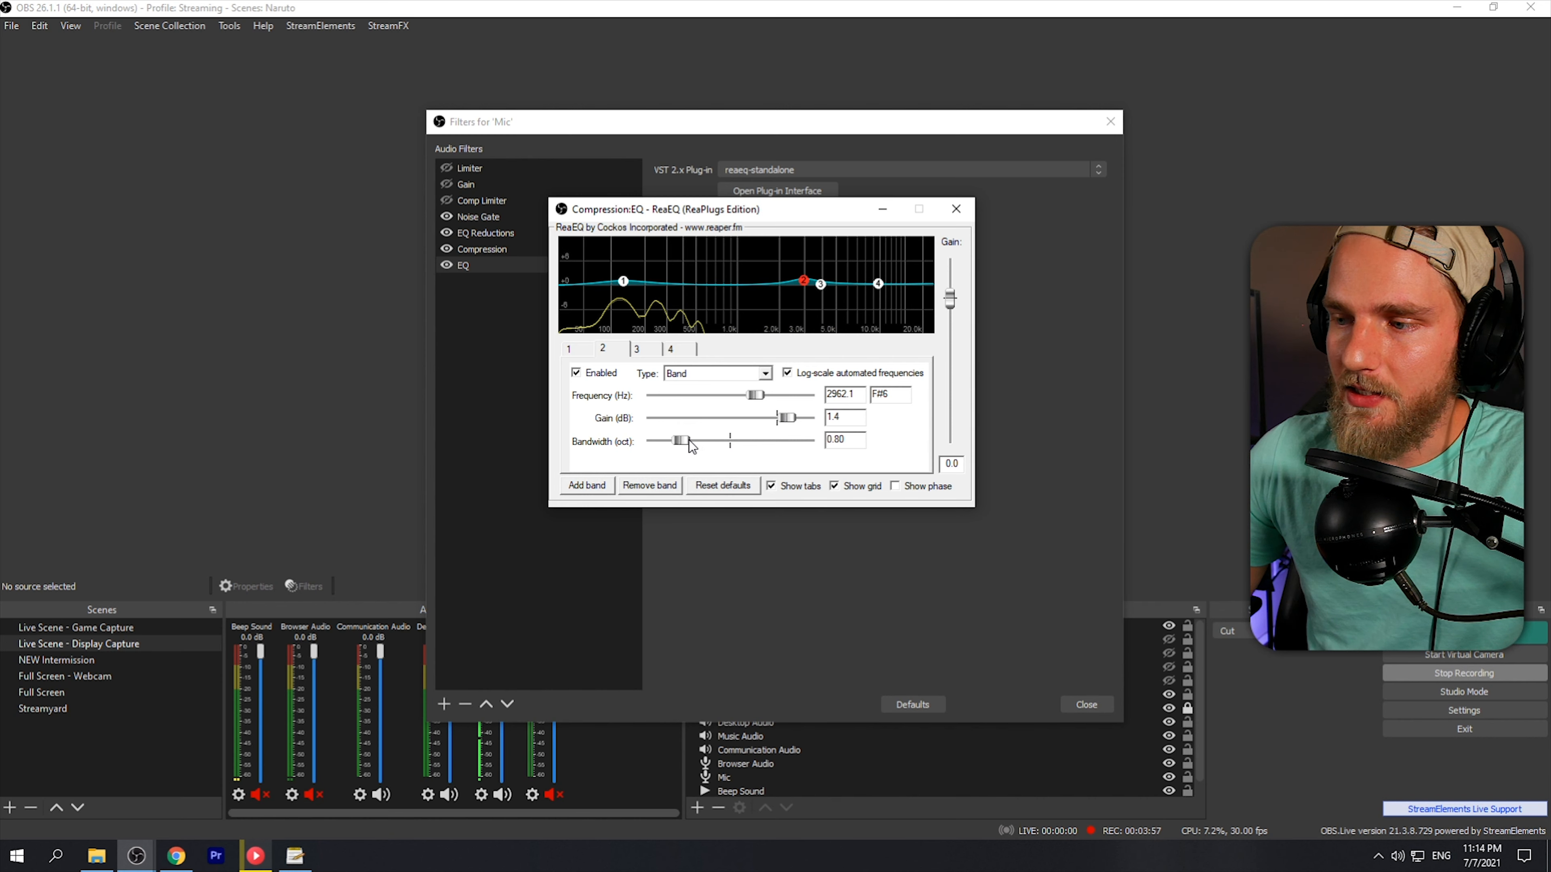
left_click_drag(685, 440, 704, 441)
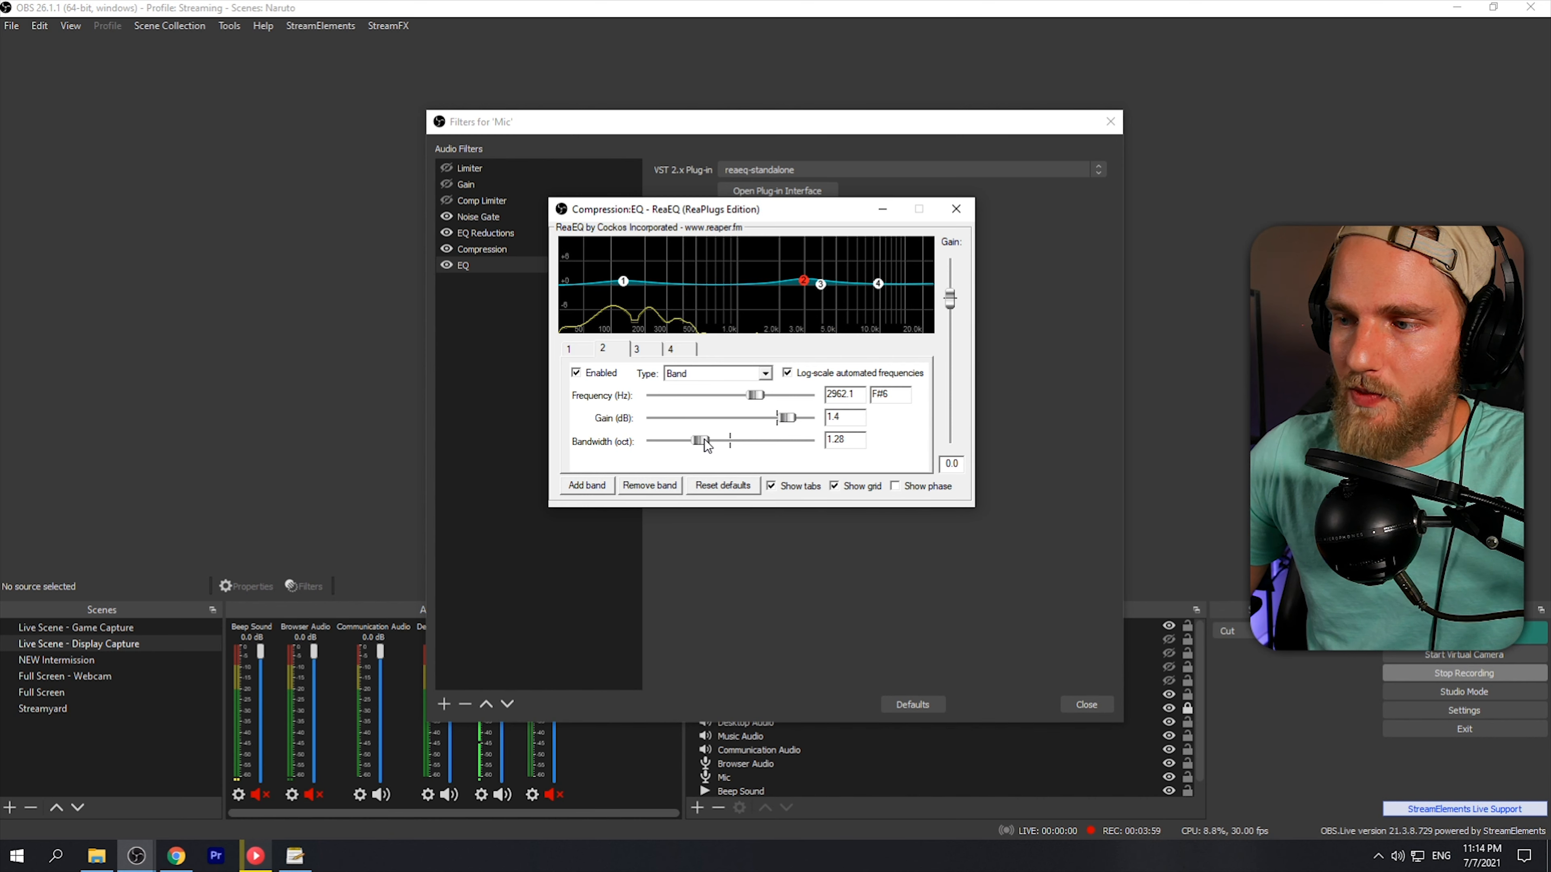
left_click_drag(763, 396, 742, 398)
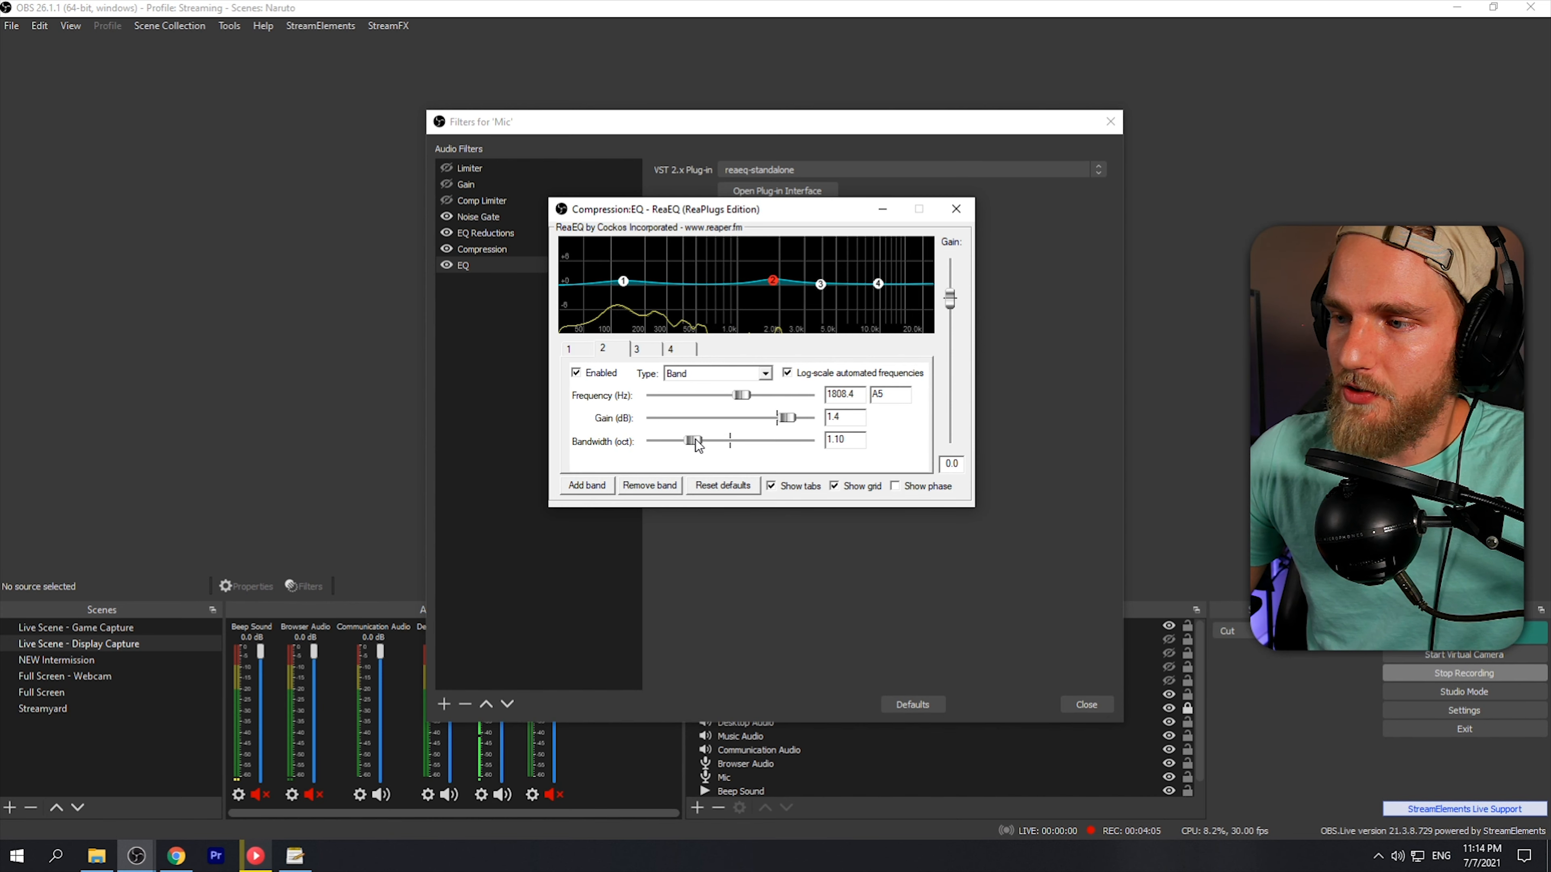
left_click_drag(698, 445, 734, 443)
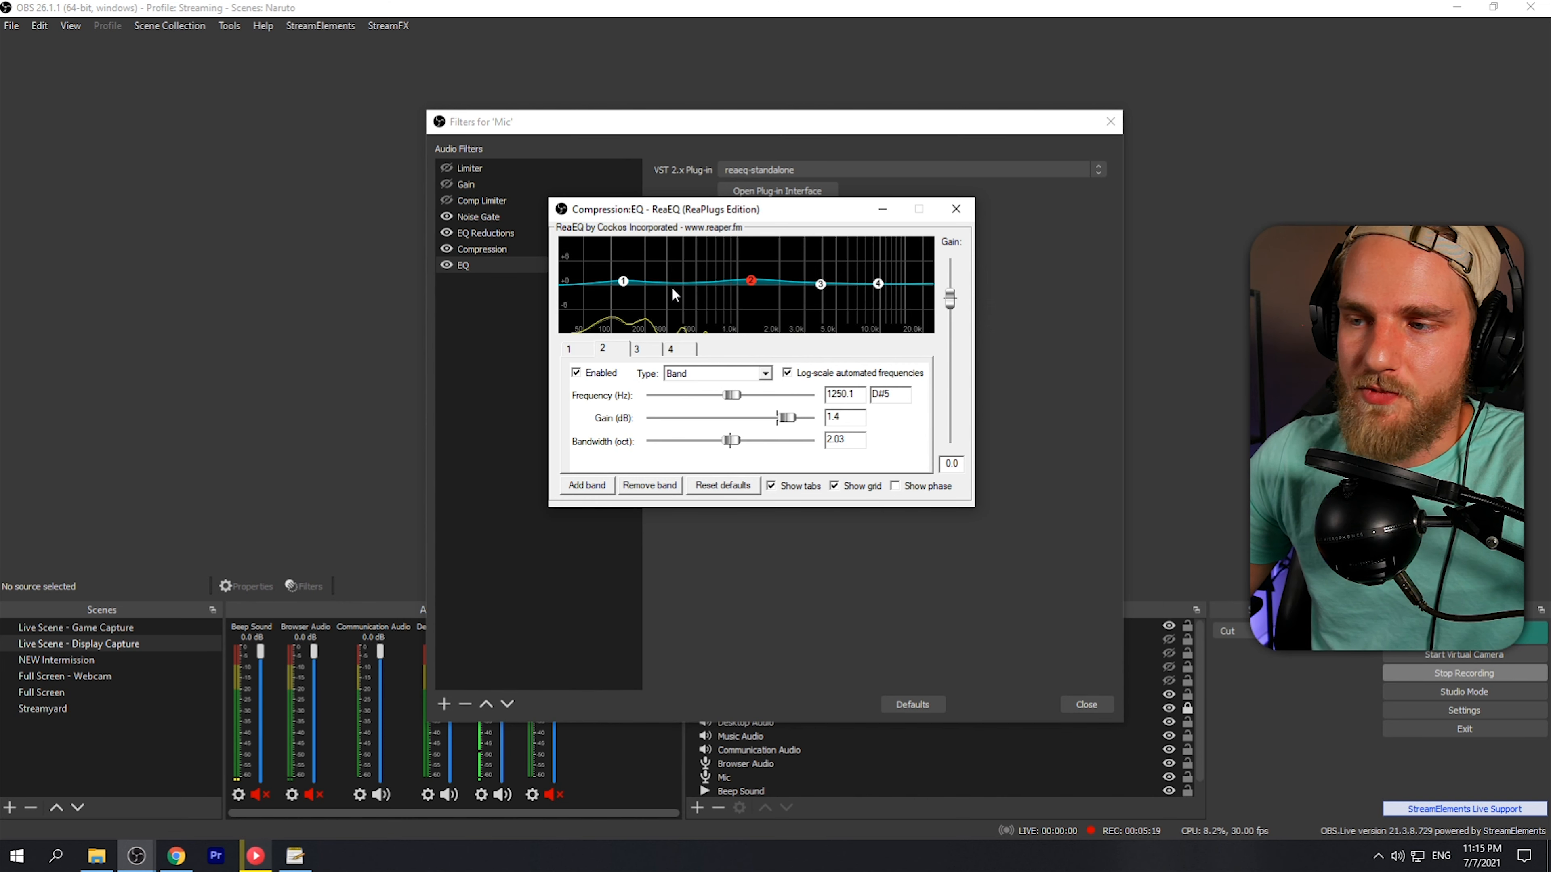
- Turn band 3 into a cut at about 488 Hz with -1.6 dB gain and a 1.04 oct bandwidth
left_click_drag(823, 292, 678, 295)
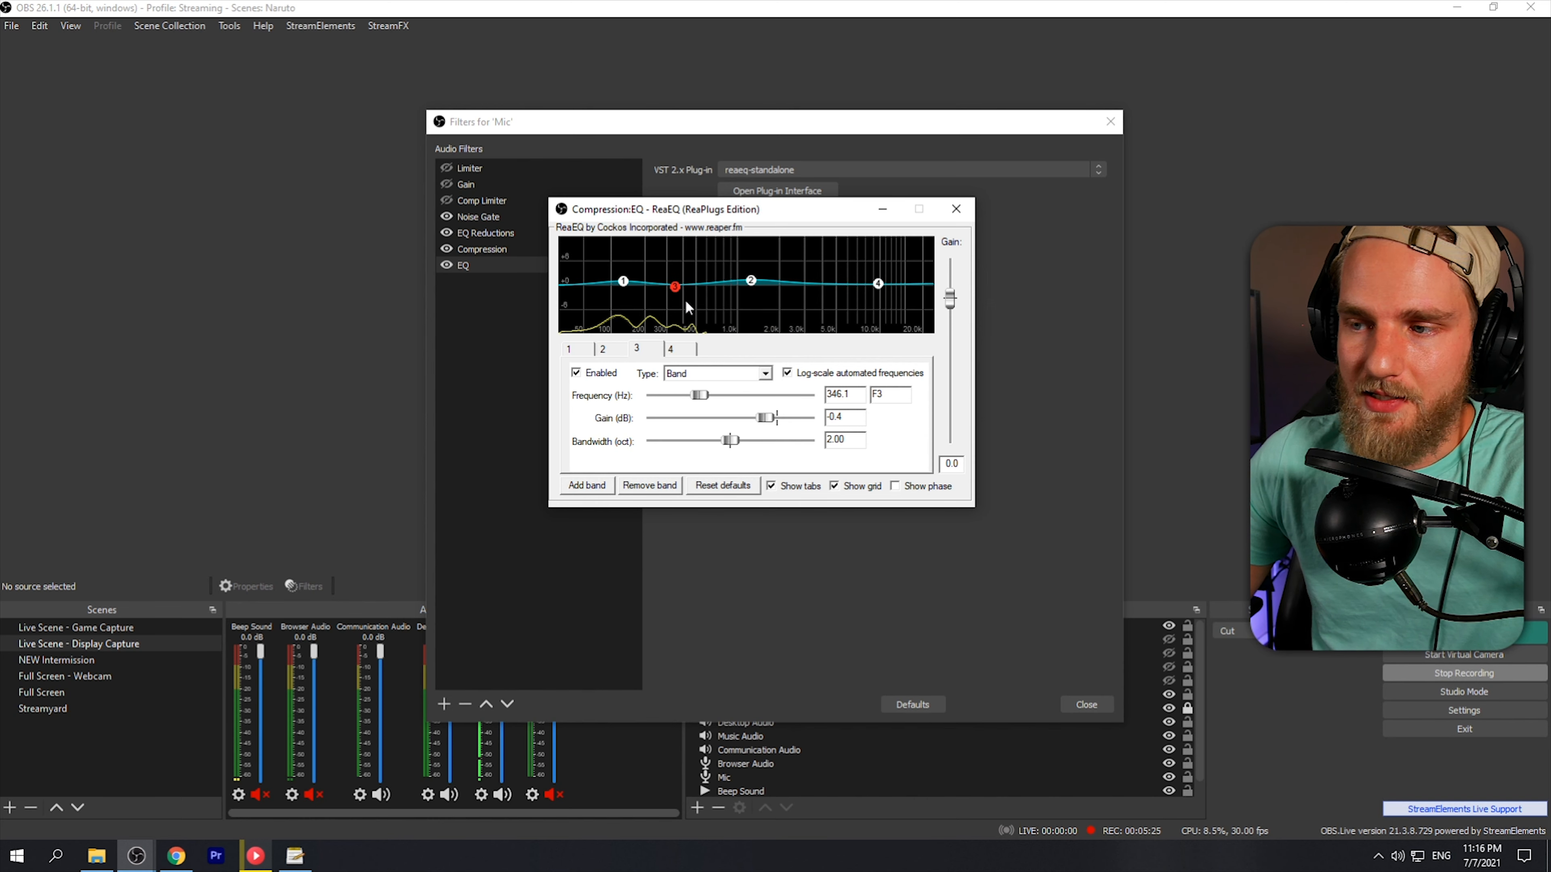
mouse_move(706, 395)
left_mouse_down()
mouse_move(762, 418)
mouse_move(687, 440)
left_mouse_up()
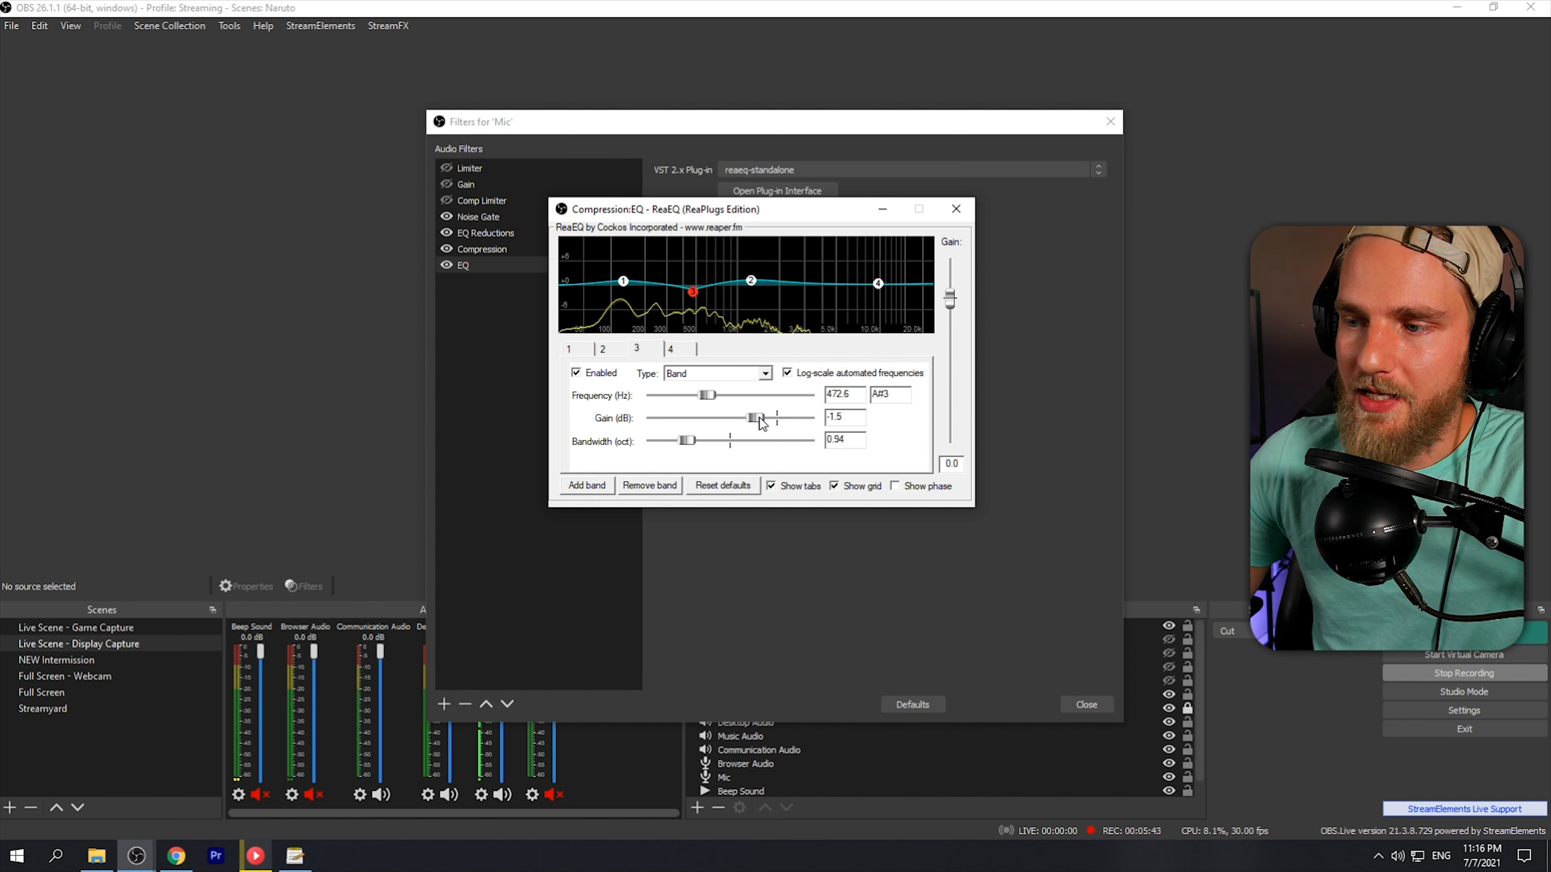
mouse_move(756, 420)
left_mouse_down()
mouse_move(692, 441)
mouse_move(758, 419)
left_mouse_up()
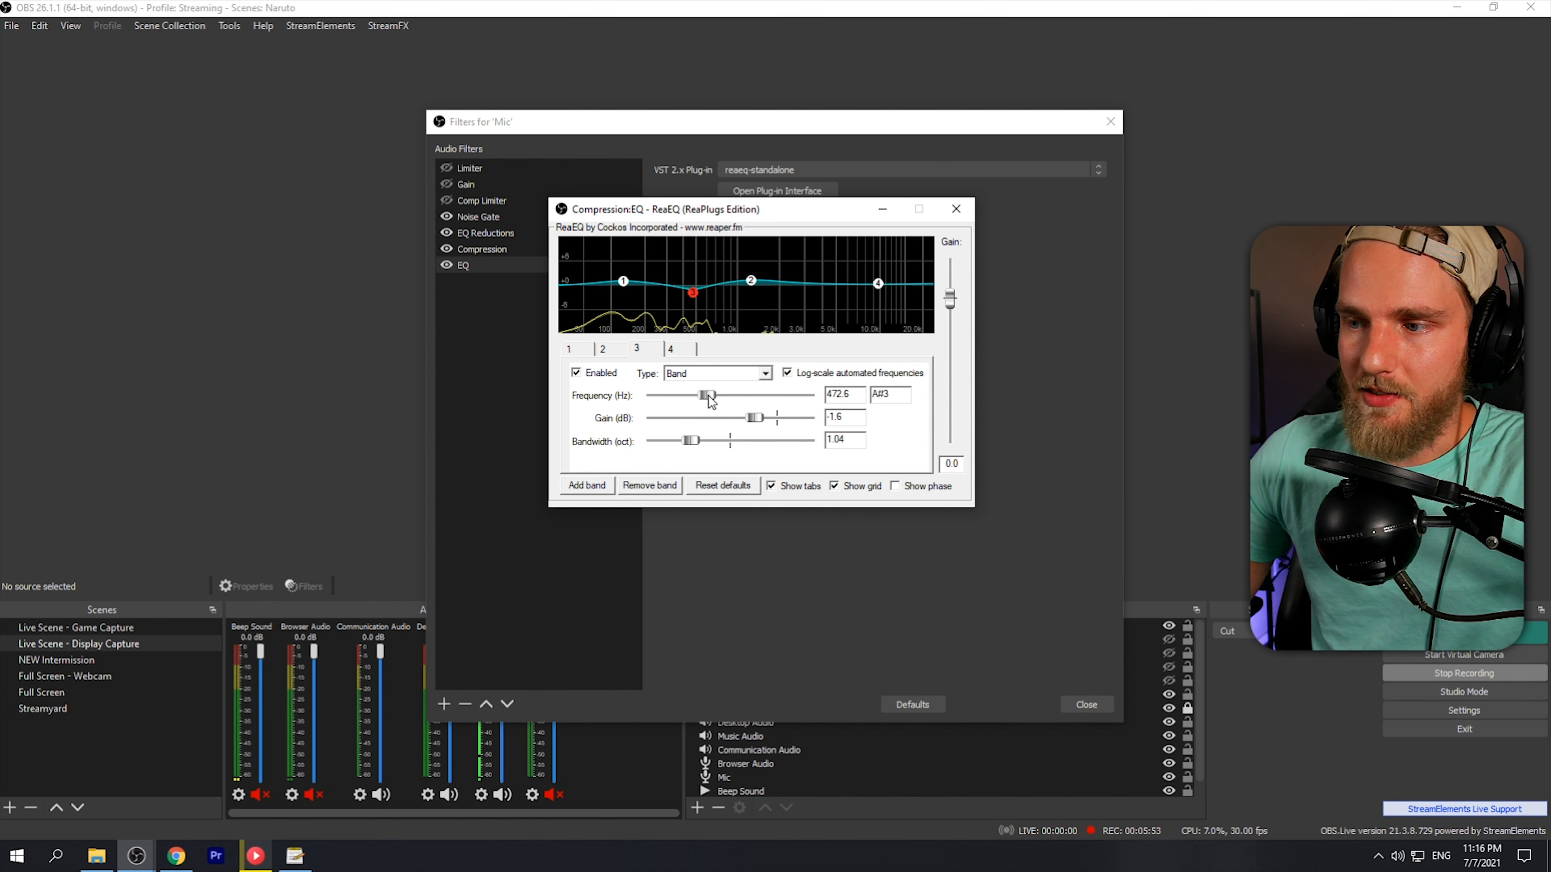
left_click_drag(707, 396, 711, 396)
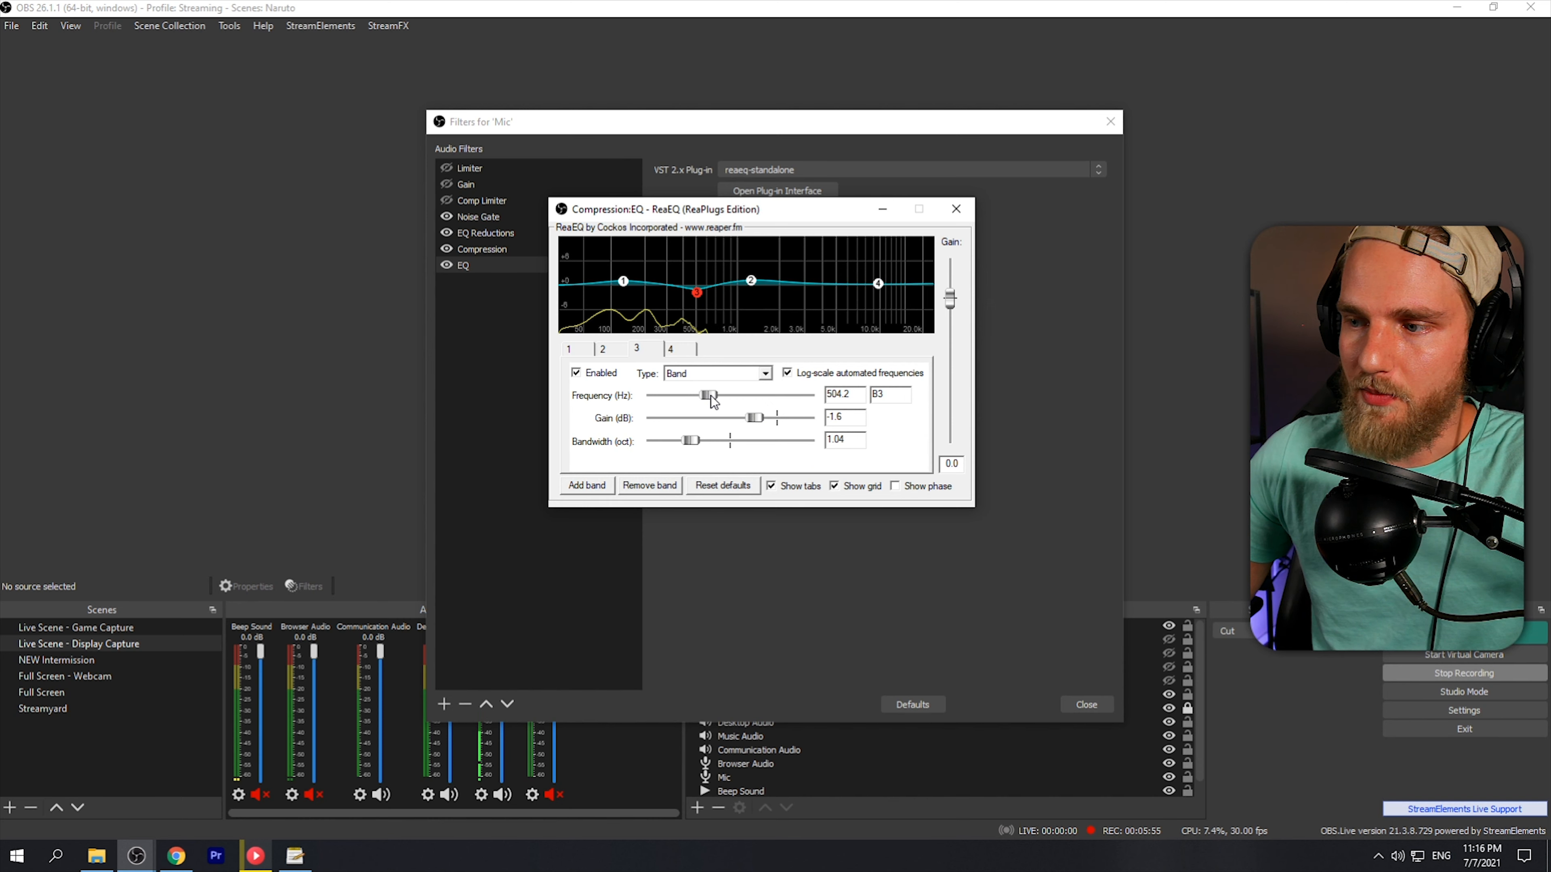
left_click_drag(711, 397, 709, 396)
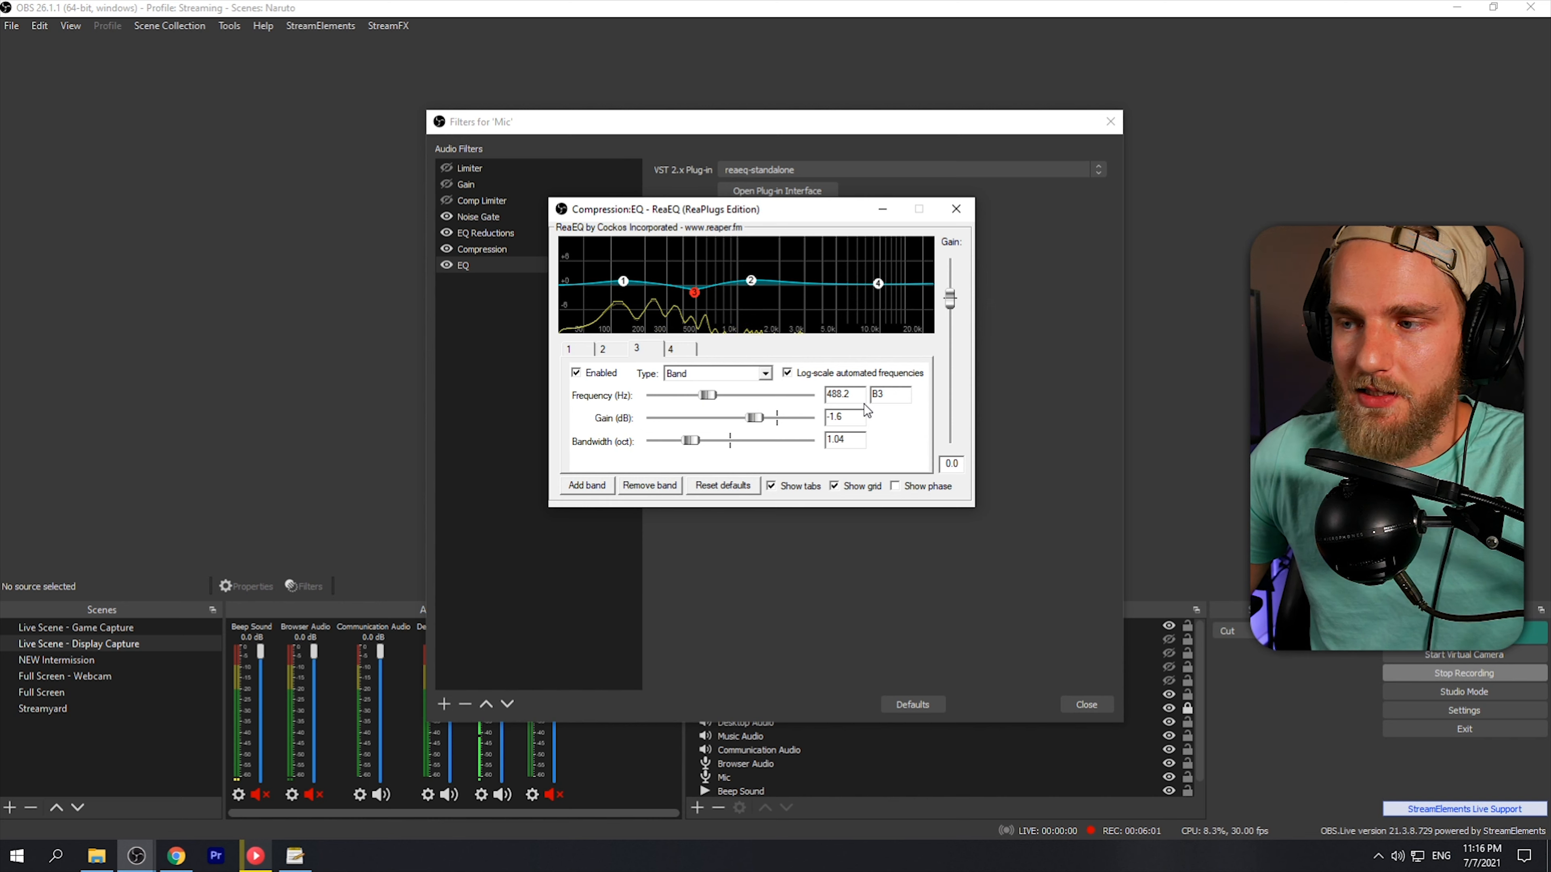
- Select band 4, try it as the Band type, and restore it to High Shelf with the gain at 0.0 dB
left_click(878, 284)
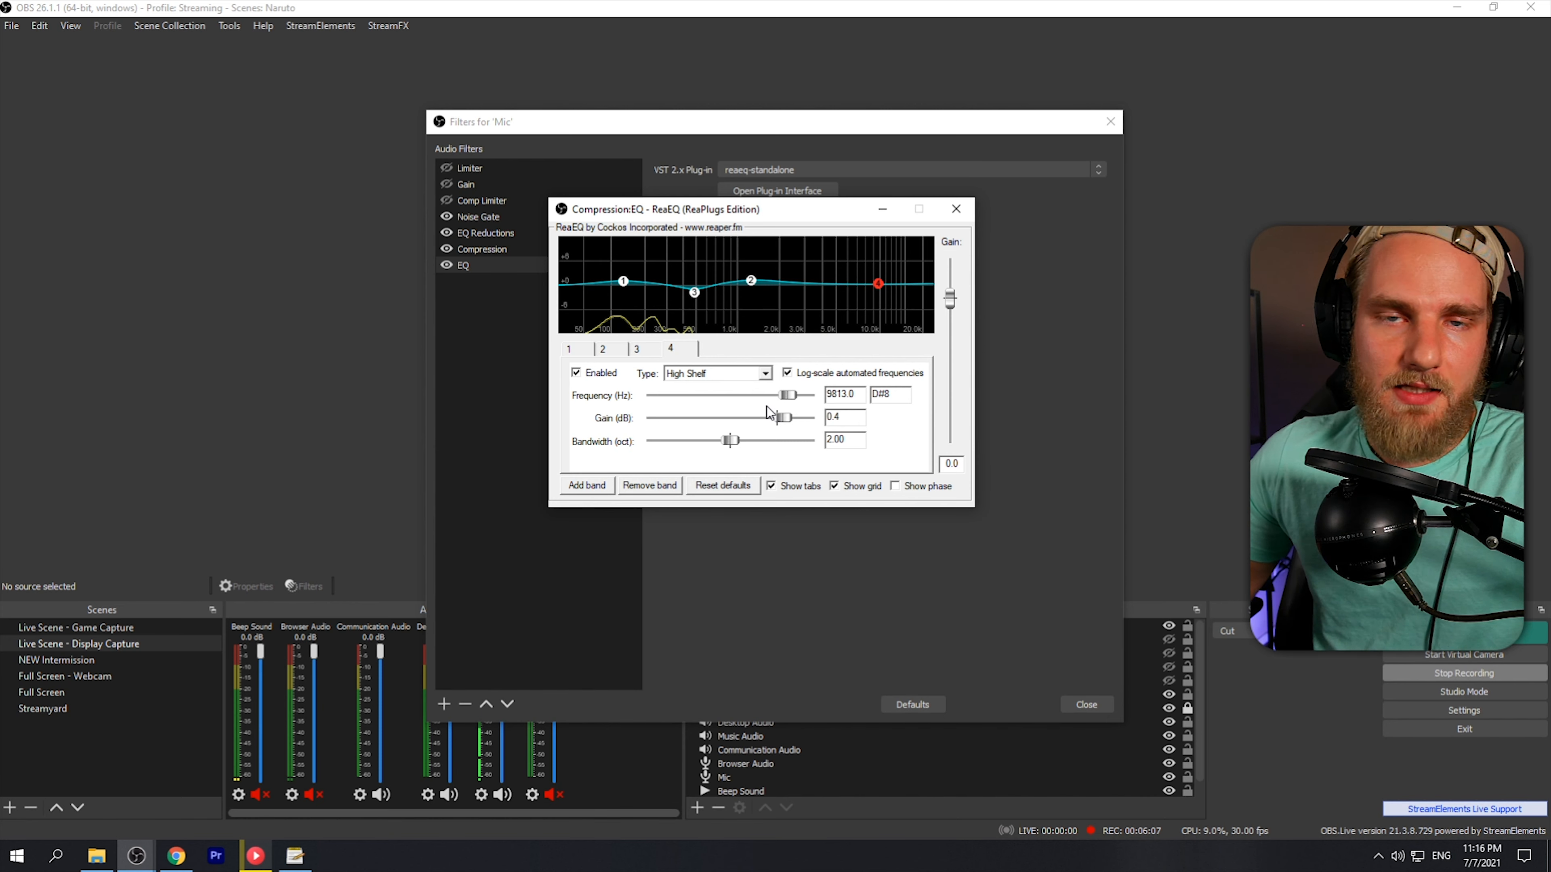
left_click(766, 373)
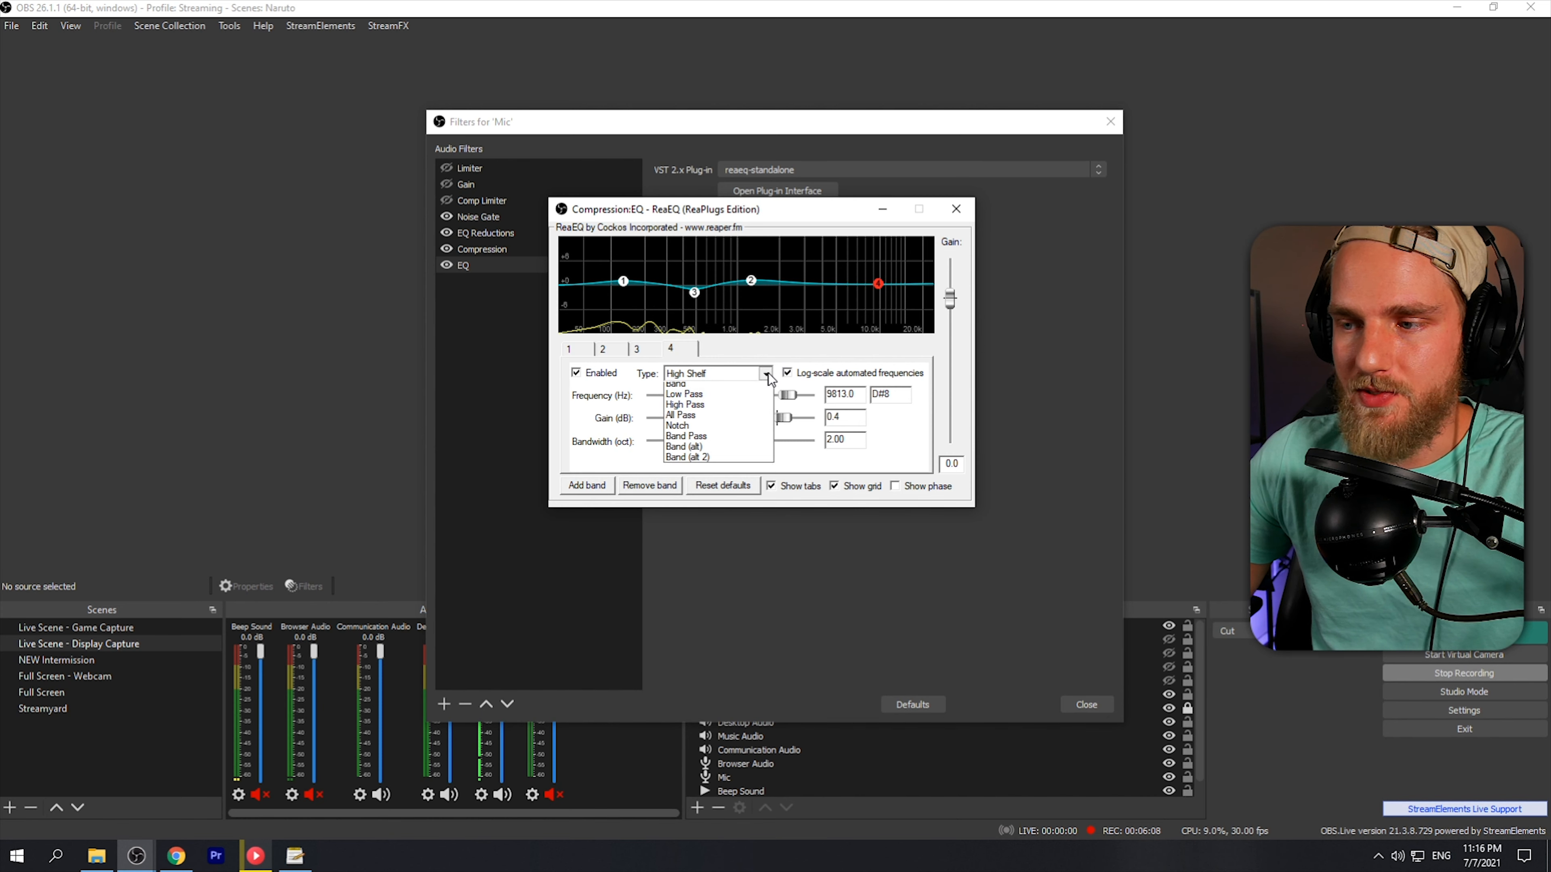
left_click(706, 410)
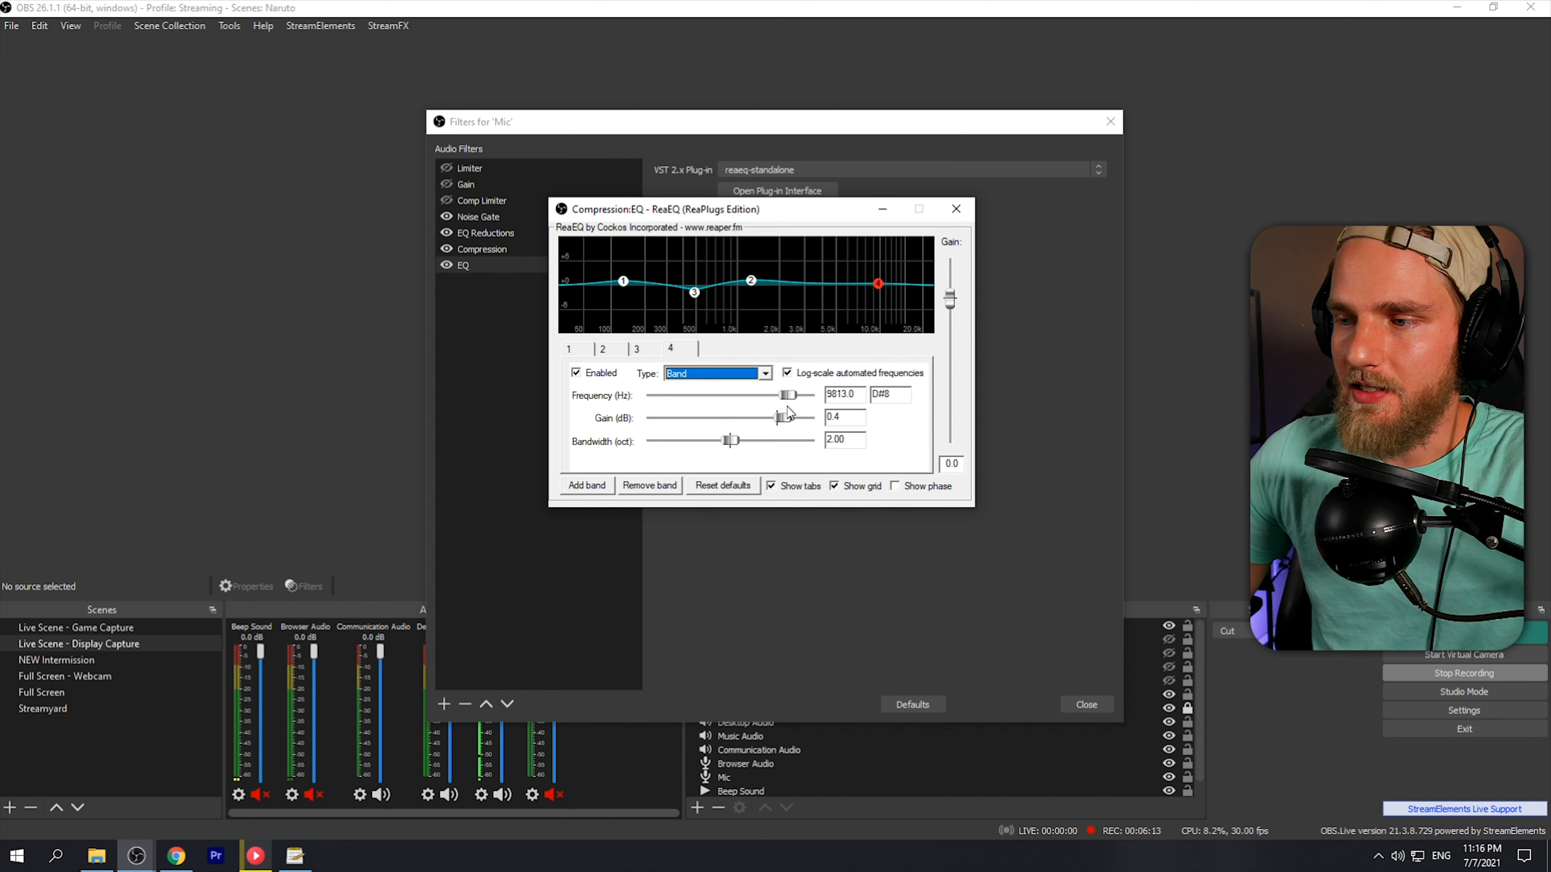
left_click_drag(782, 417, 777, 418)
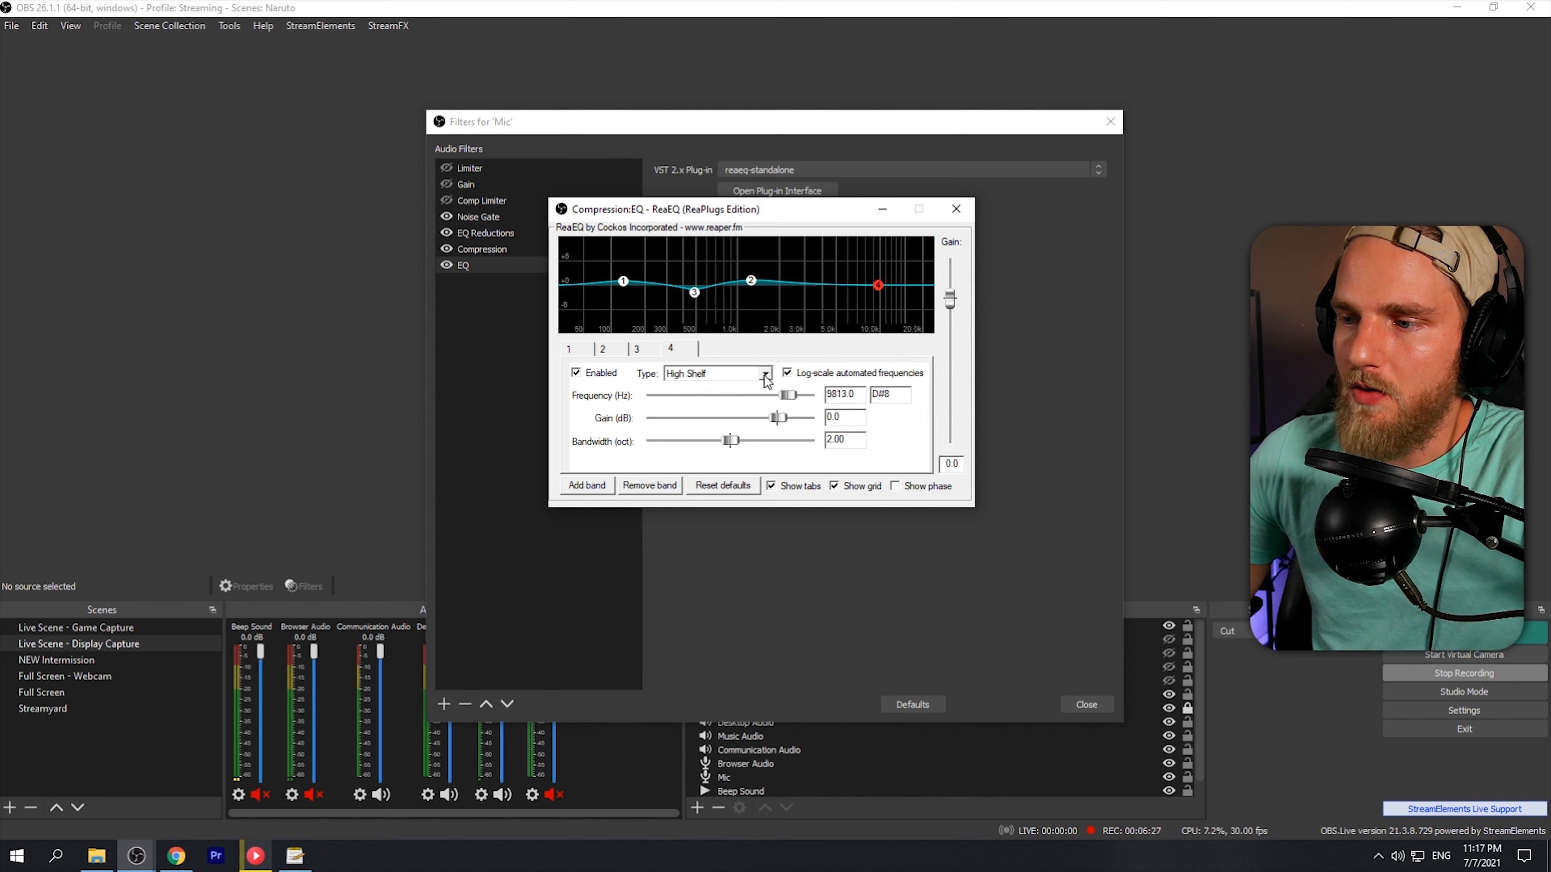
left_click(765, 374)
left_click(721, 408)
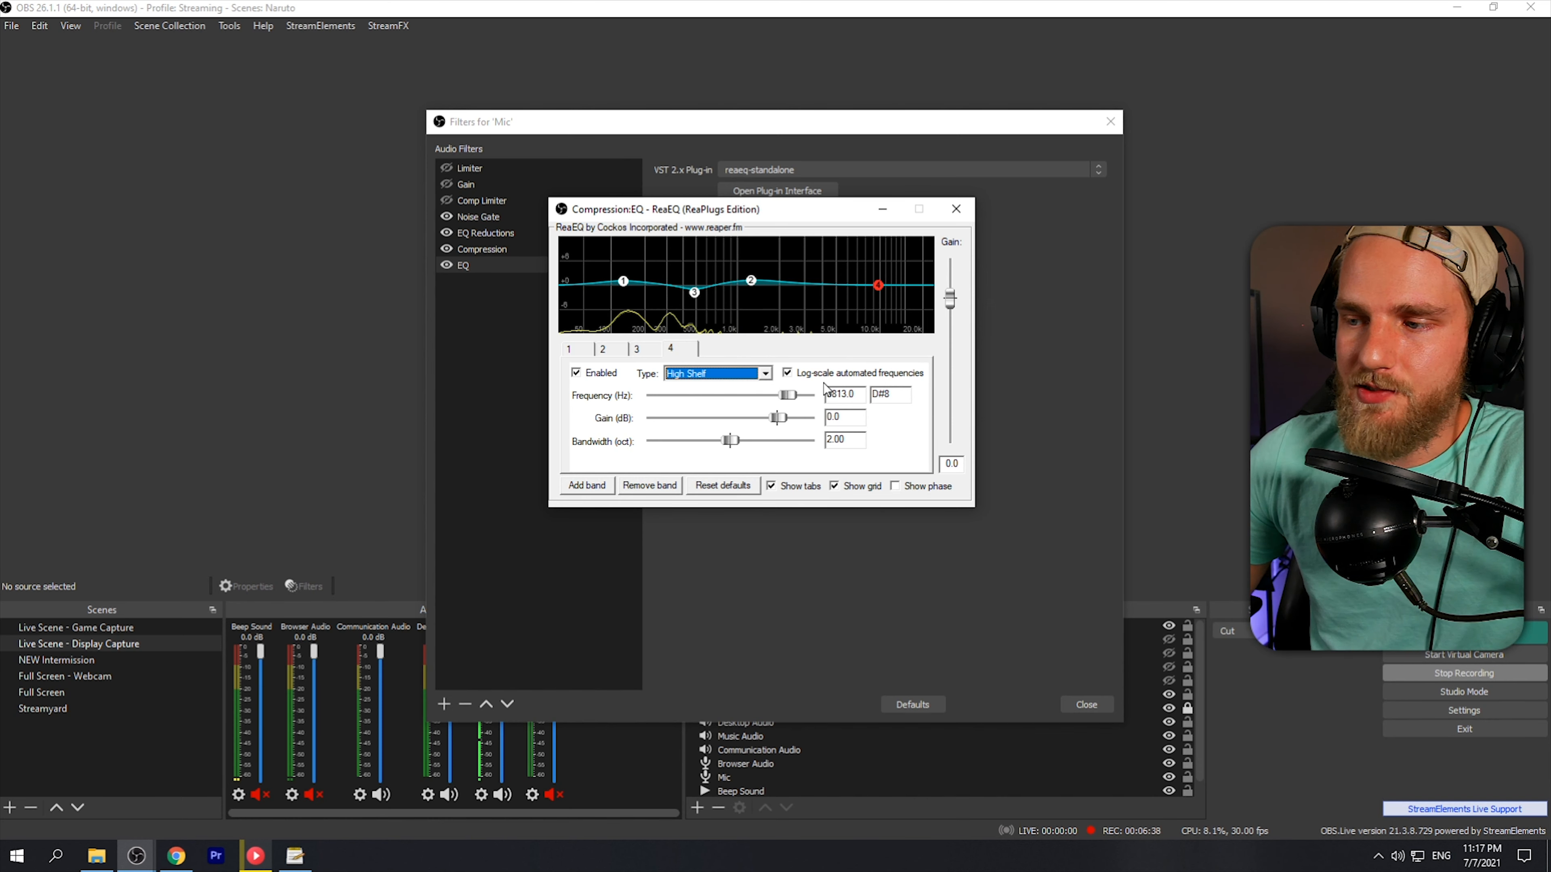
- Set the band 4 high shelf to about 8381 Hz and 0.09 oct, try gains of 1.4 and 1.1 dB, and reset the gain to 0.0 dB
left_click_drag(777, 420, 795, 422)
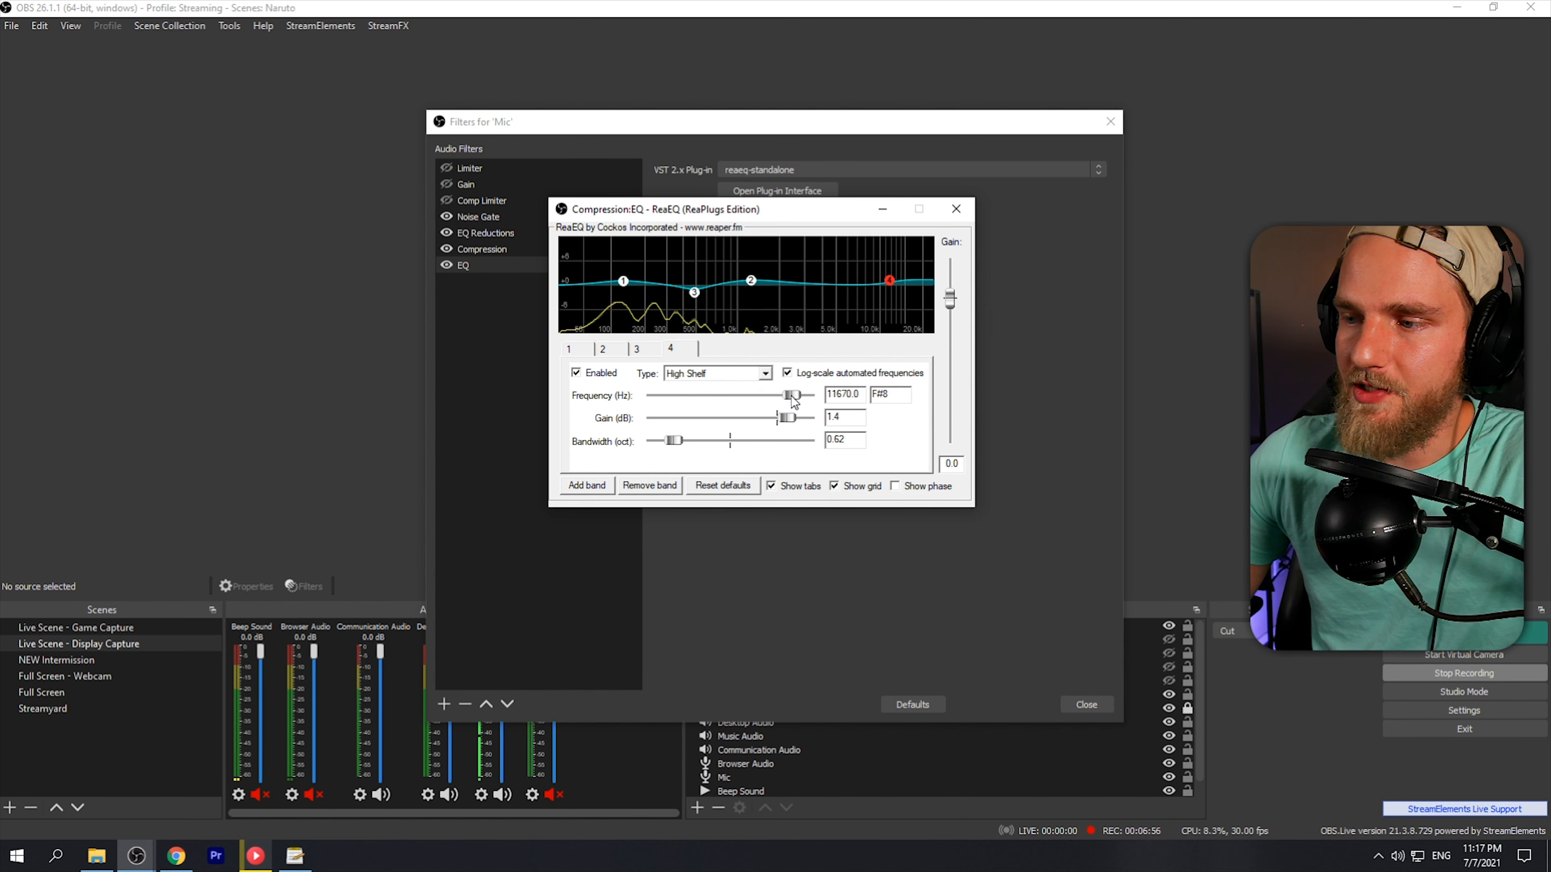
left_click_drag(792, 395, 785, 395)
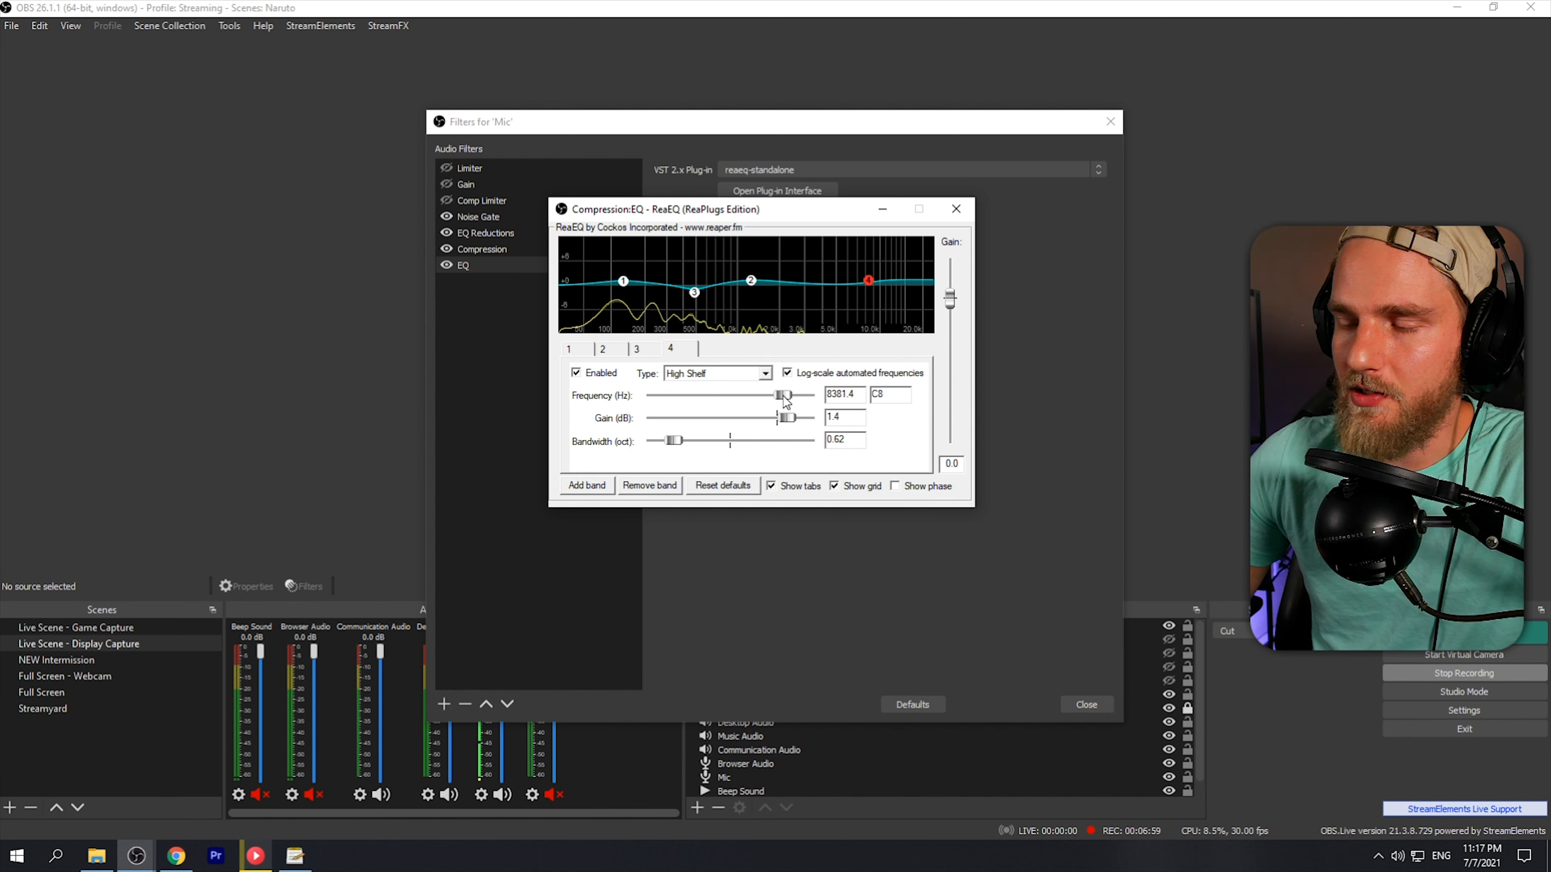
left_click_drag(674, 447, 655, 445)
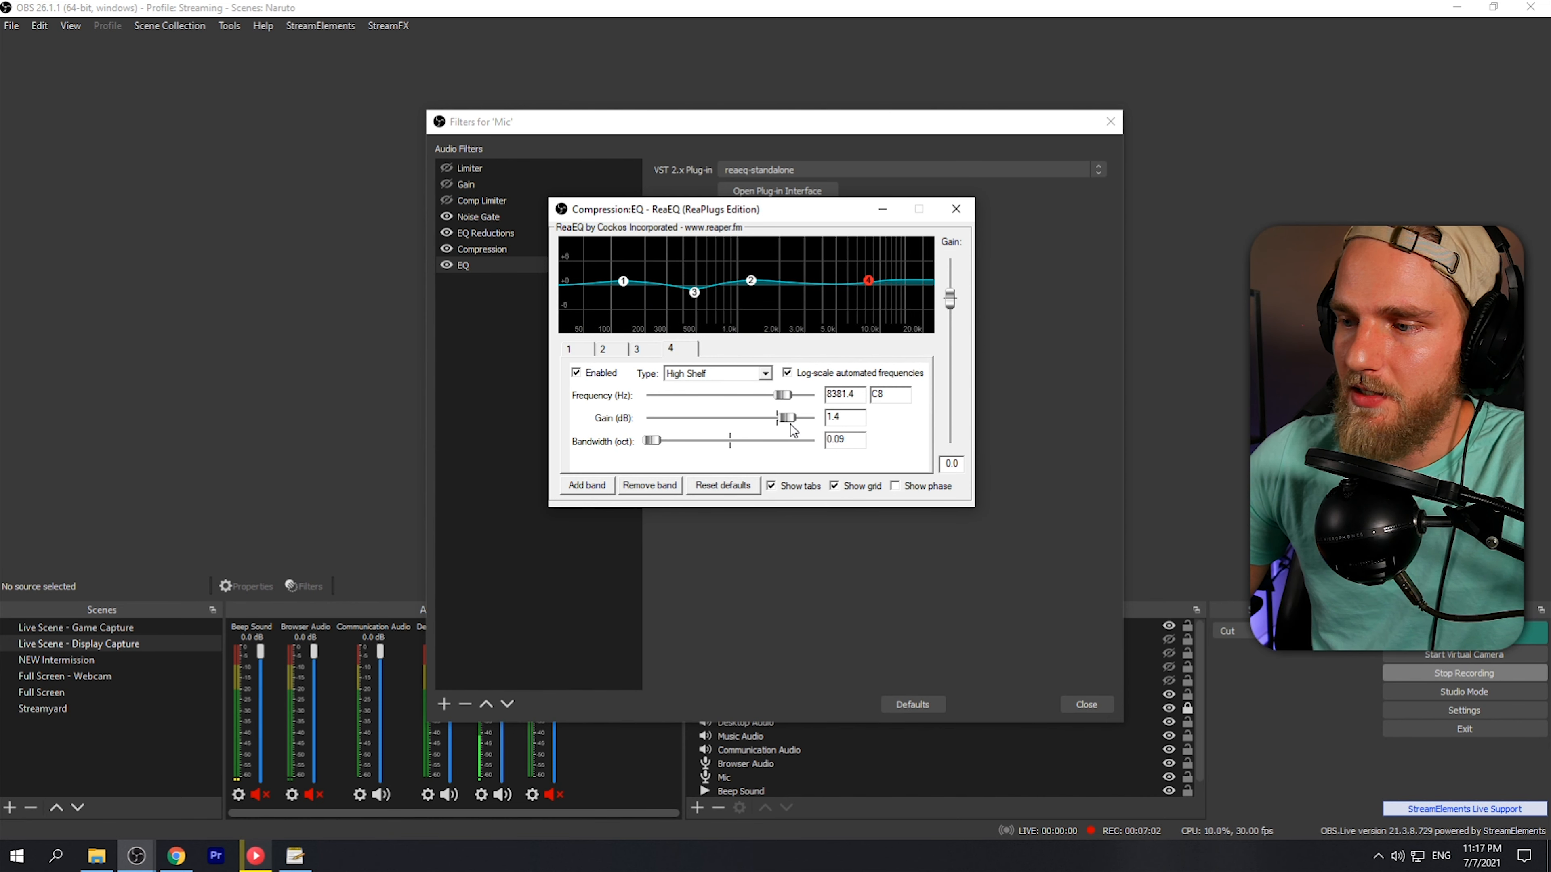
left_click_drag(788, 419, 789, 417)
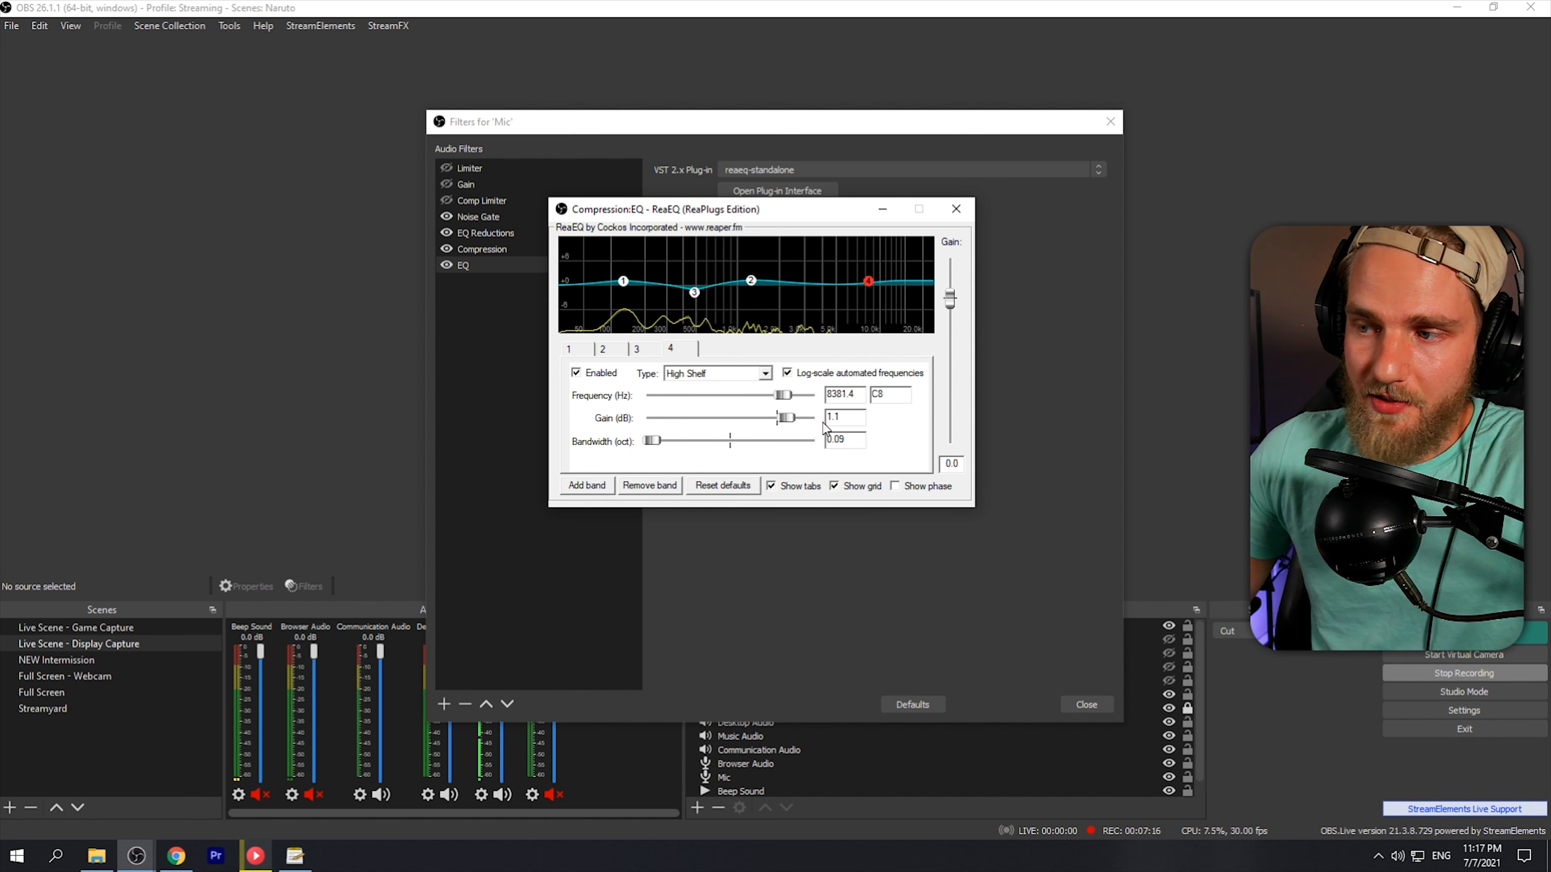
double_click(786, 418)
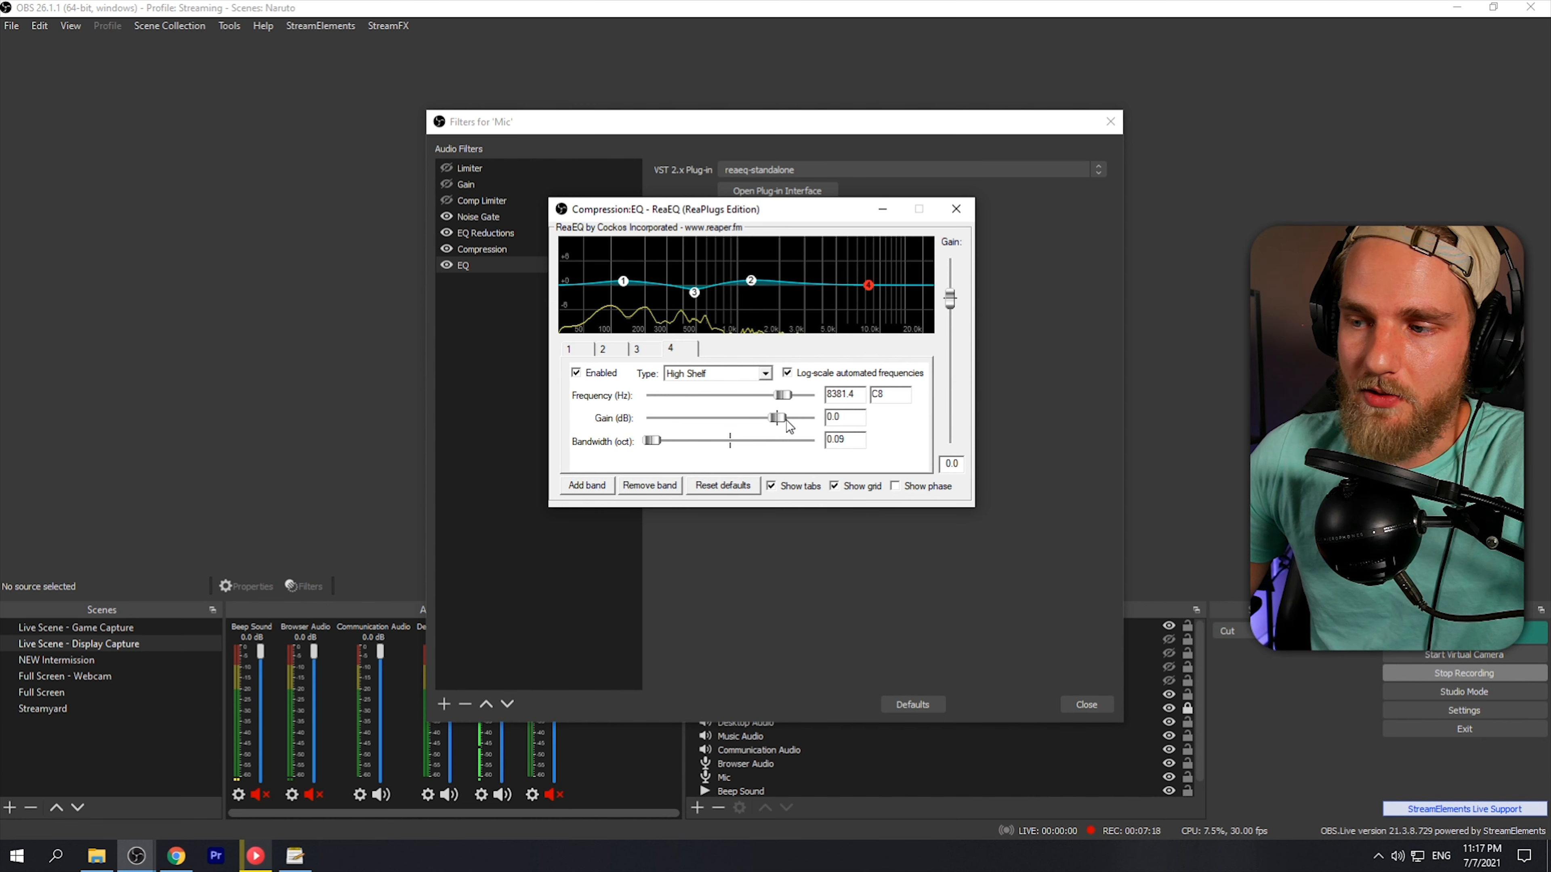
- Reset the band 4 bandwidth to 2.00 oct and raise the EQ plug-in's overall gain to 1.2 dB
double_click(653, 442)
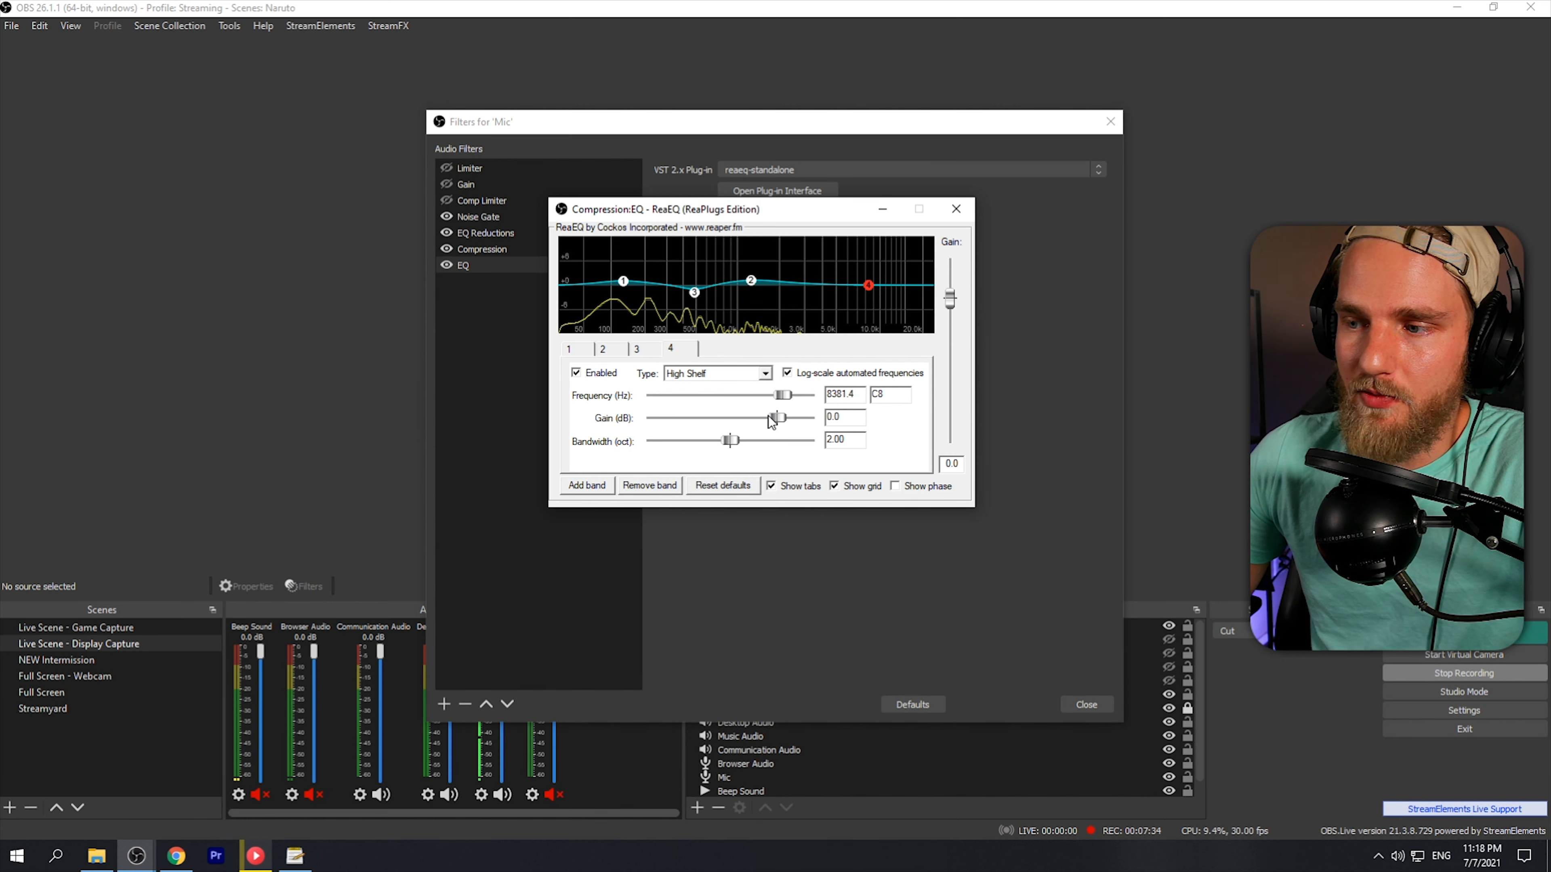
left_click_drag(784, 418, 791, 419)
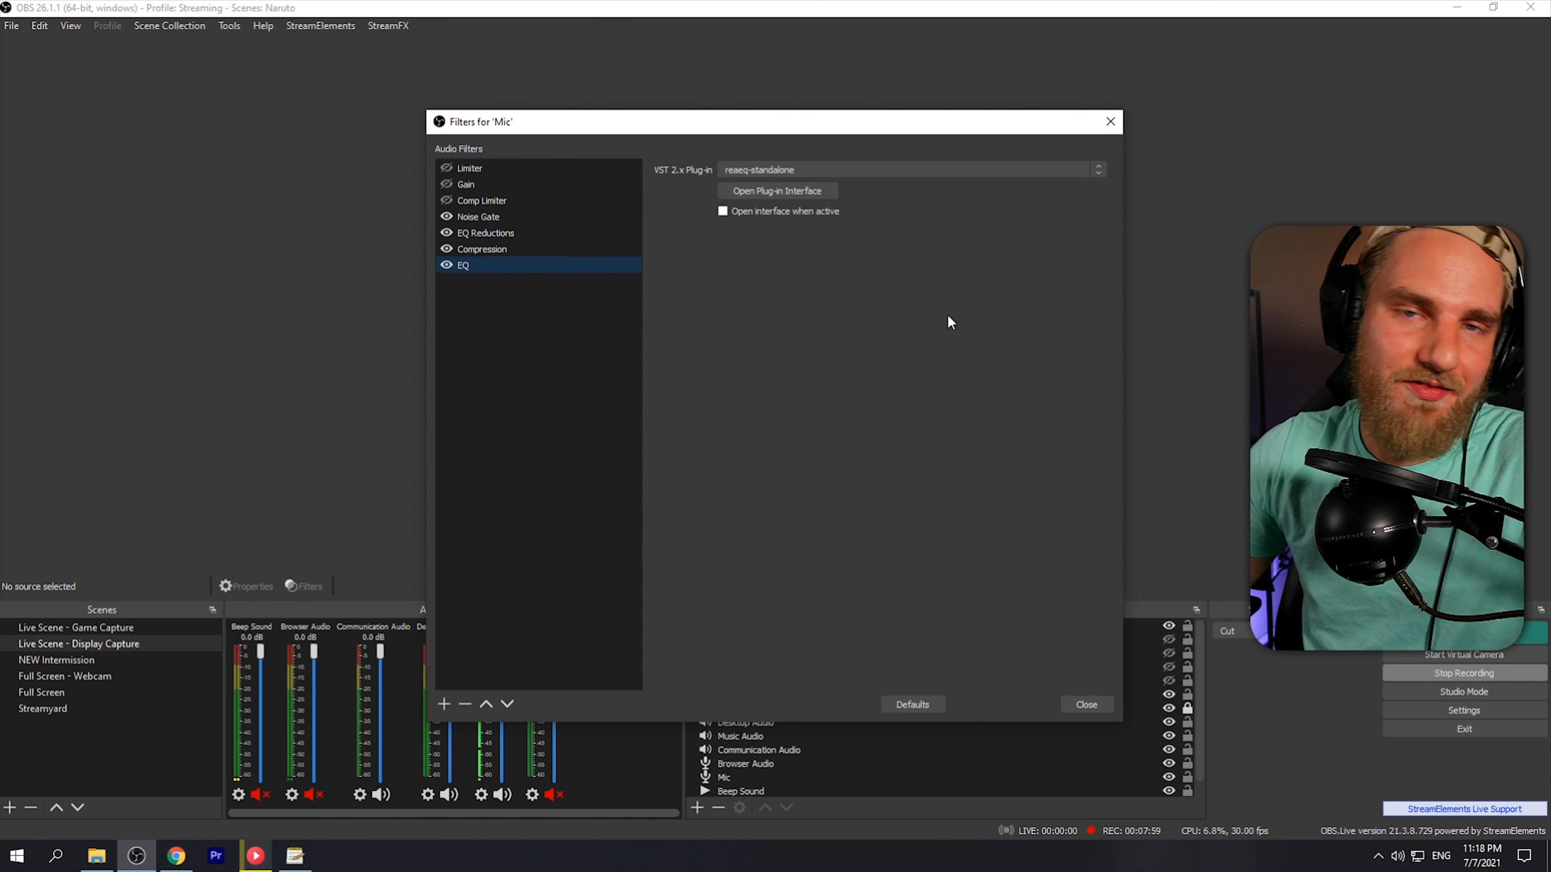
left_click(801, 189)
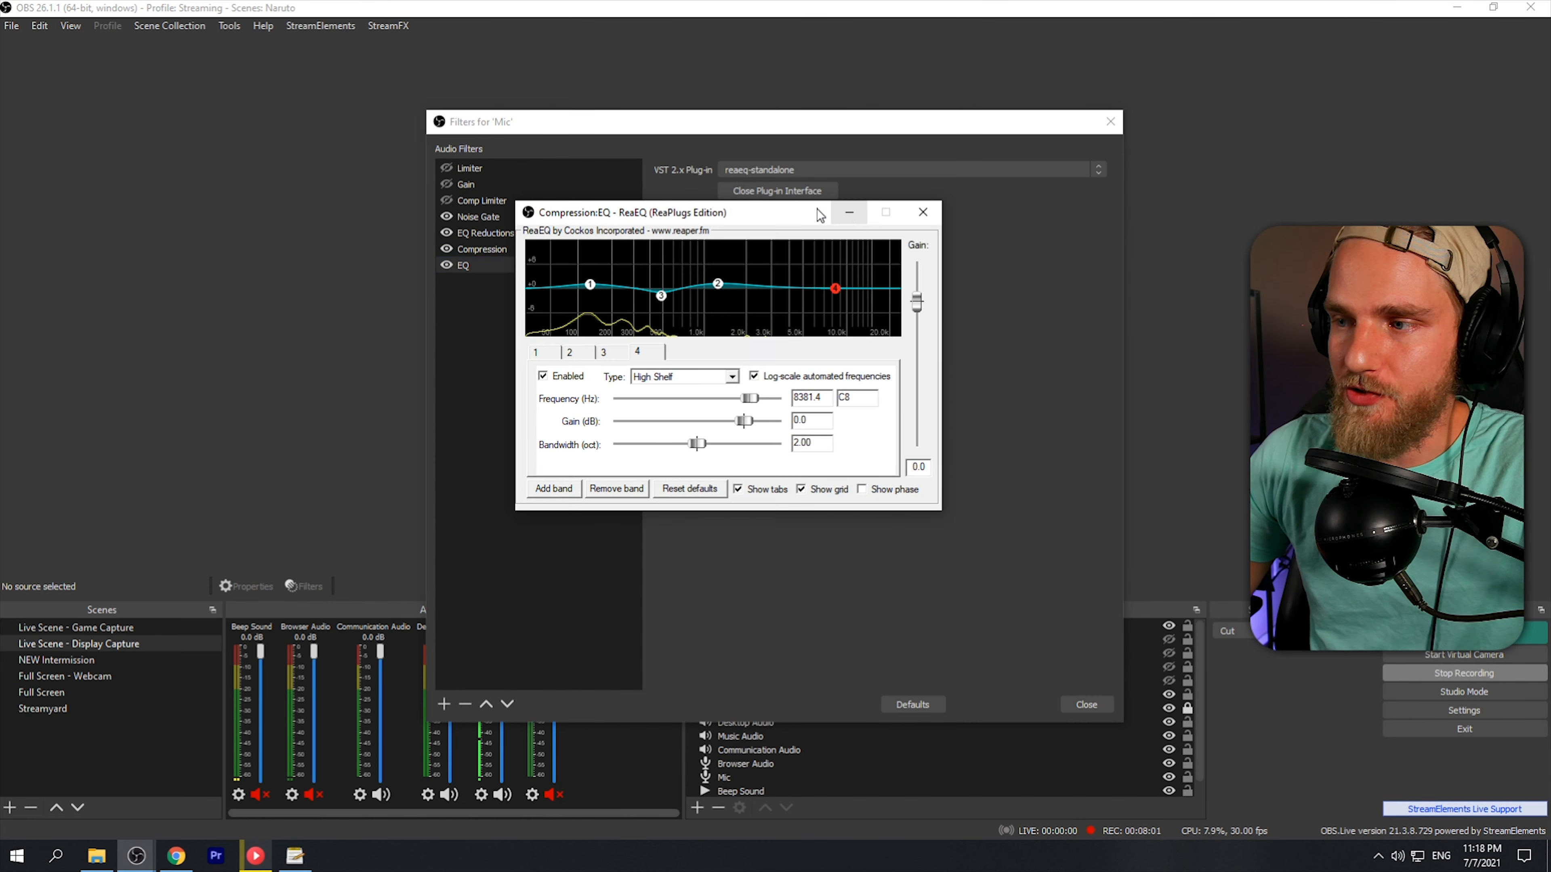
mouse_move(769, 209)
left_mouse_down()
mouse_move(748, 211)
mouse_move(766, 215)
left_mouse_up()
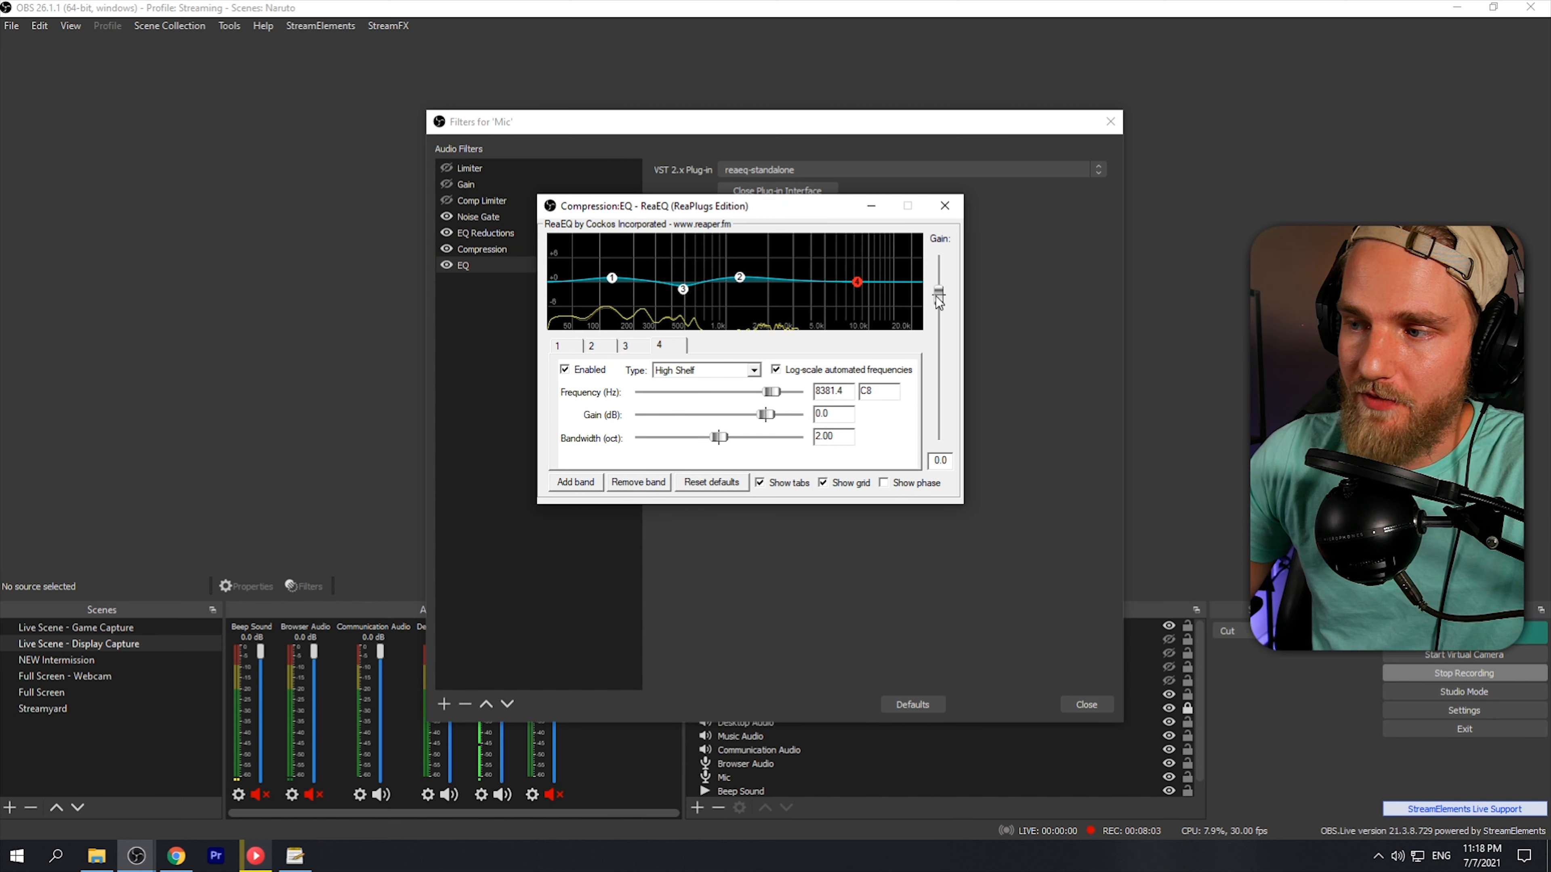
left_click_drag(940, 297, 943, 296)
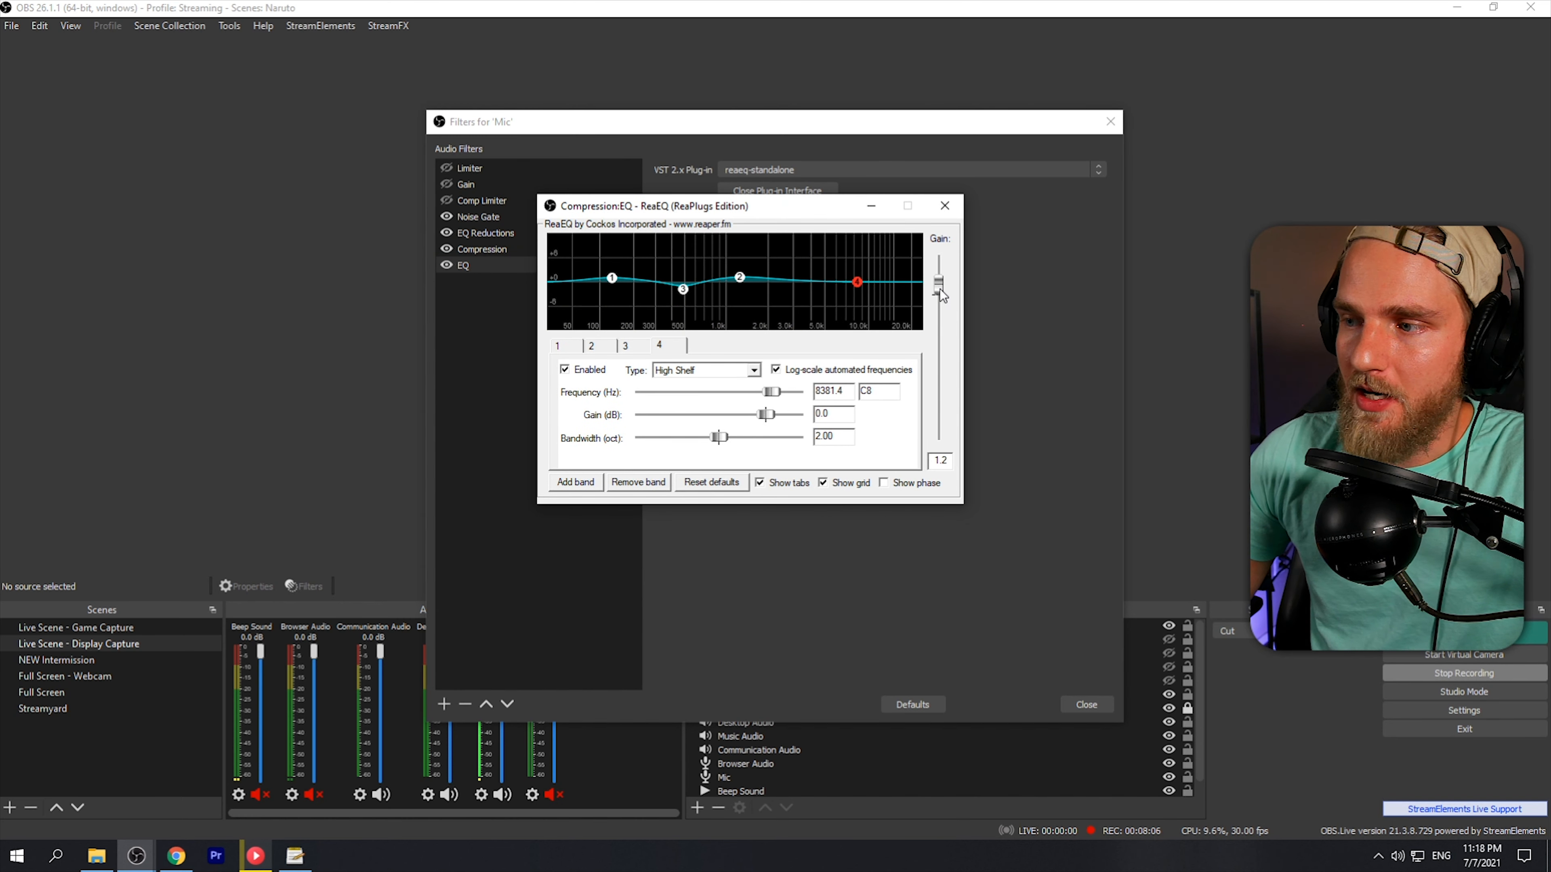
left_click(945, 205)
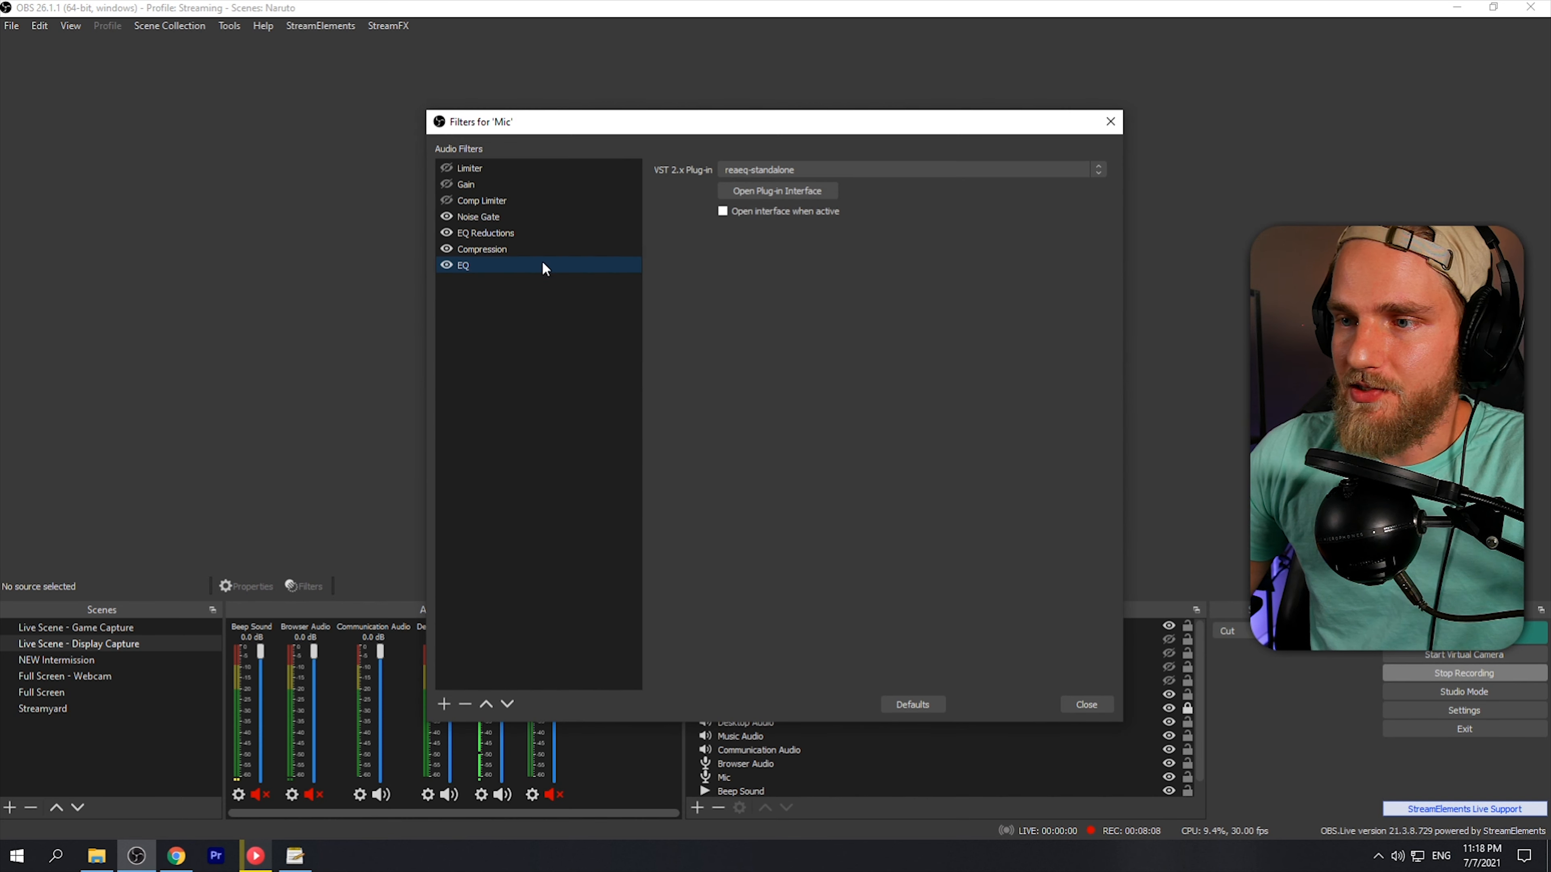
- Add a Gain filter named Volume to the Mic filters, after the EQ filter
left_click(443, 710)
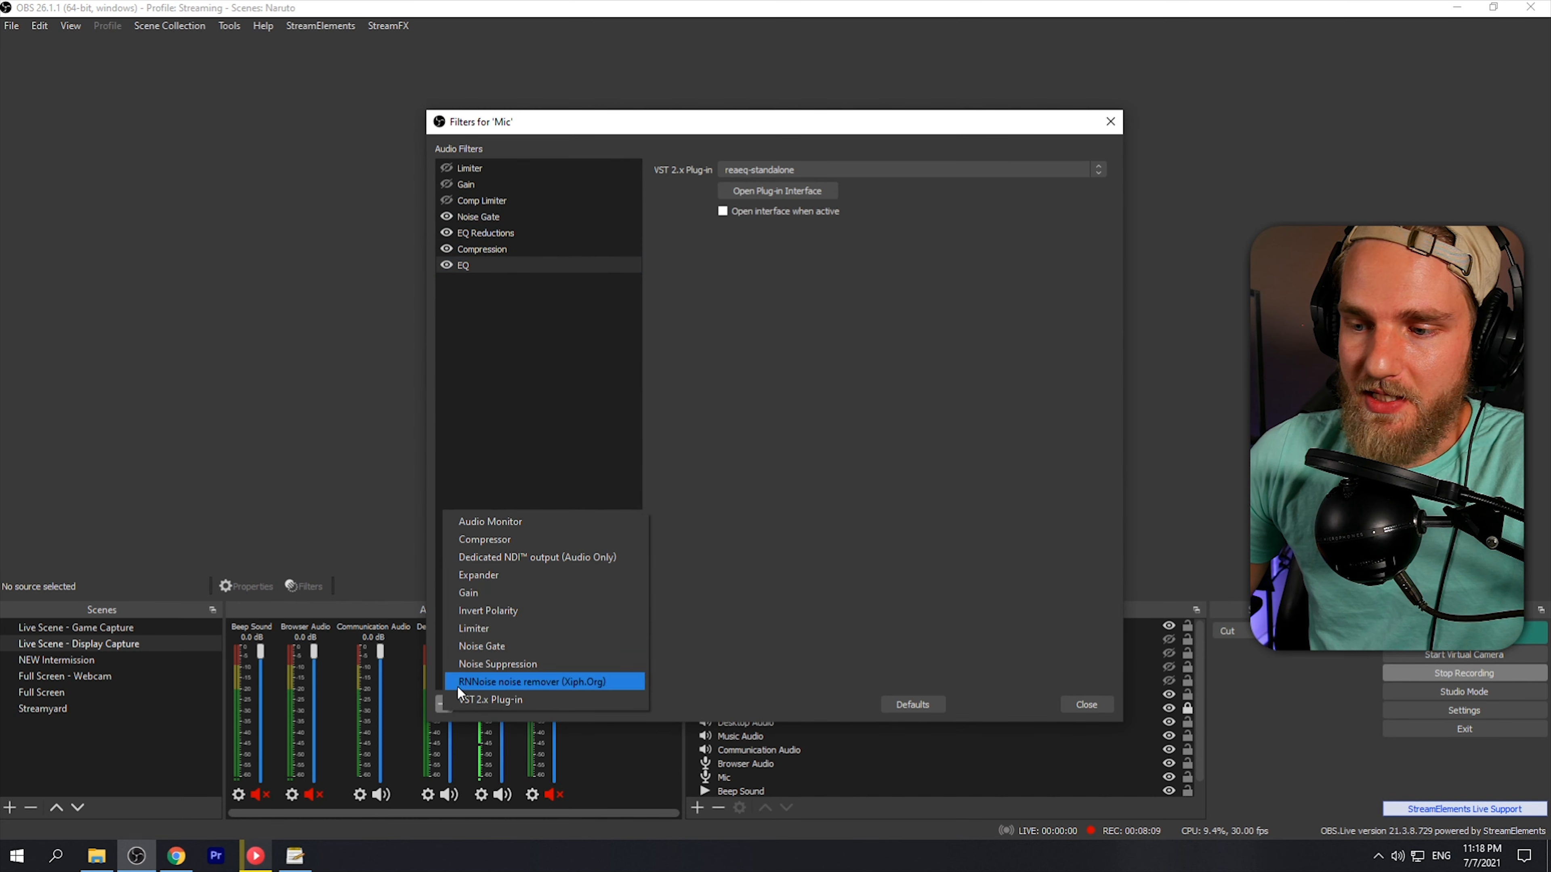
left_click(490, 592)
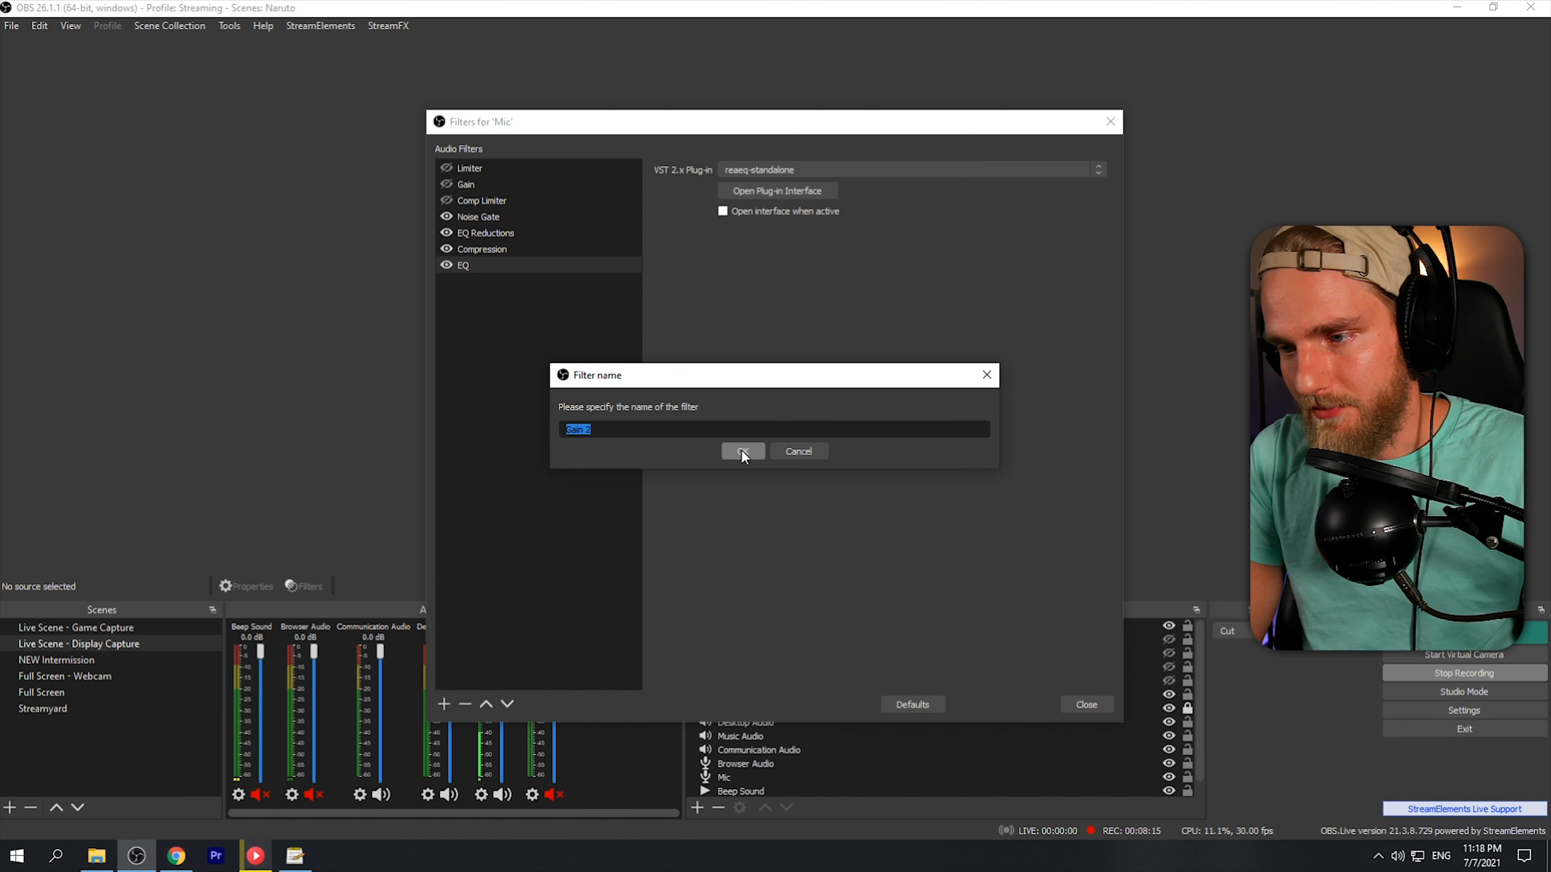
type("Volume")
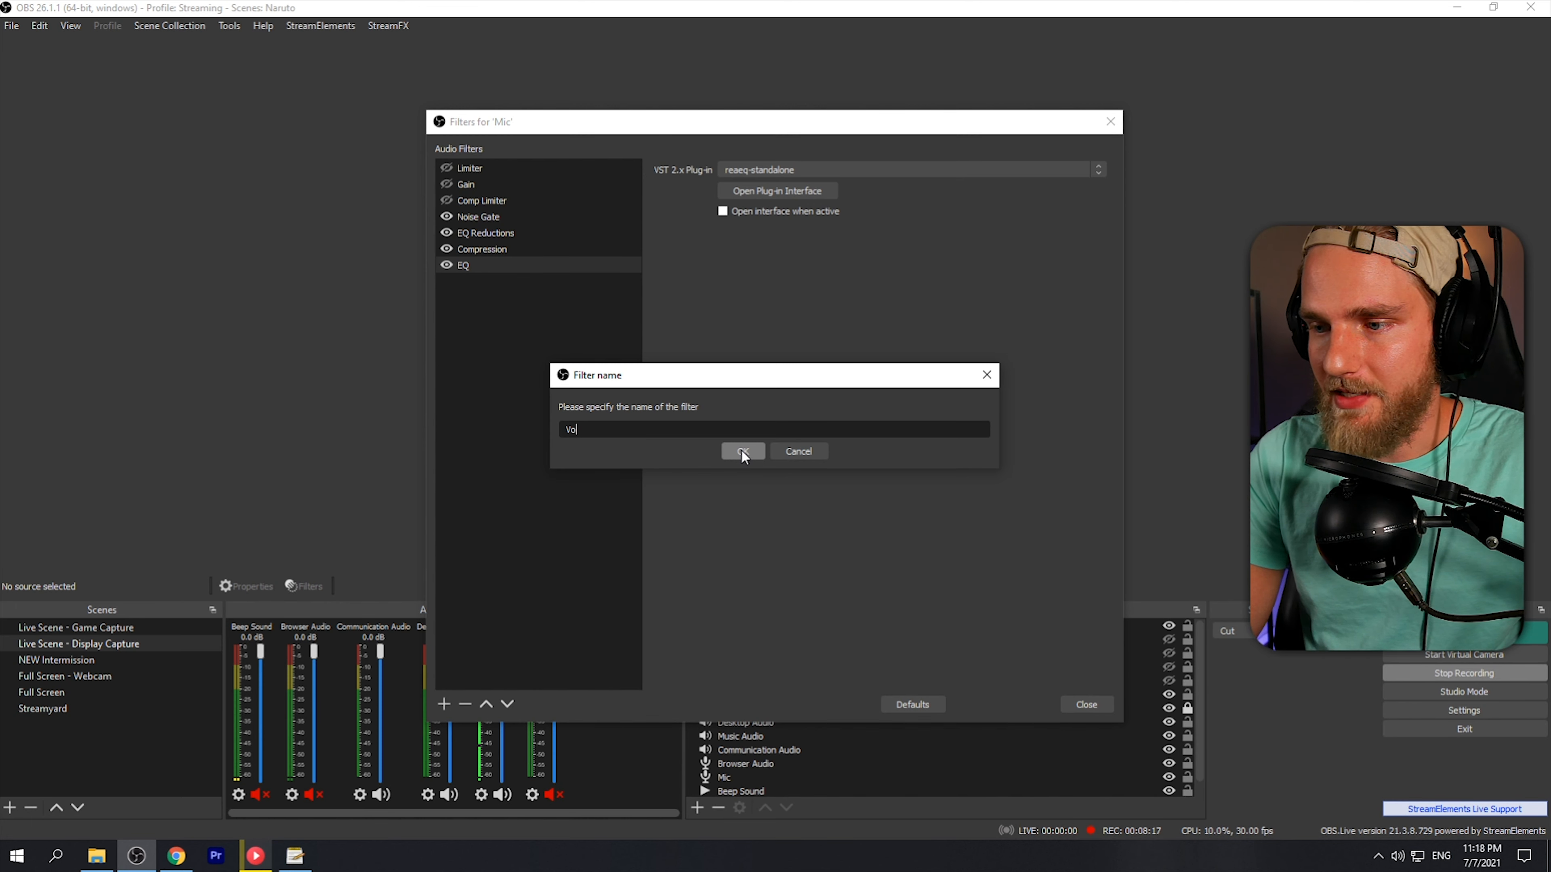
left_click(741, 451)
- Set the Volume filter's gain to 14.50 dB with the Audio Mixer's Mic level meter in view
left_click_drag(632, 121, 843, 92)
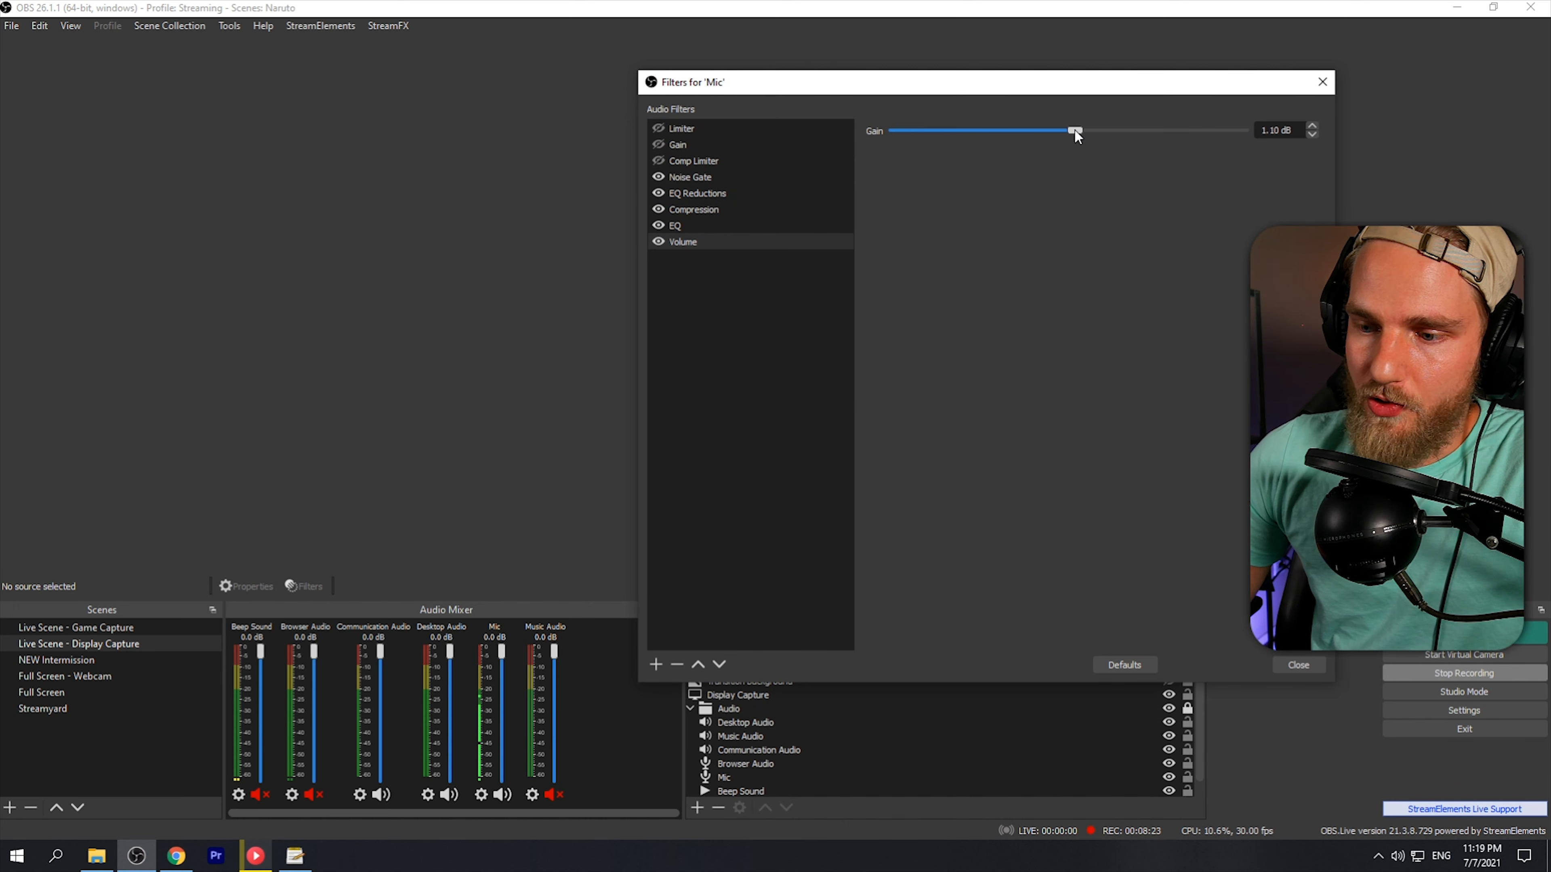
left_click_drag(1089, 132, 1155, 137)
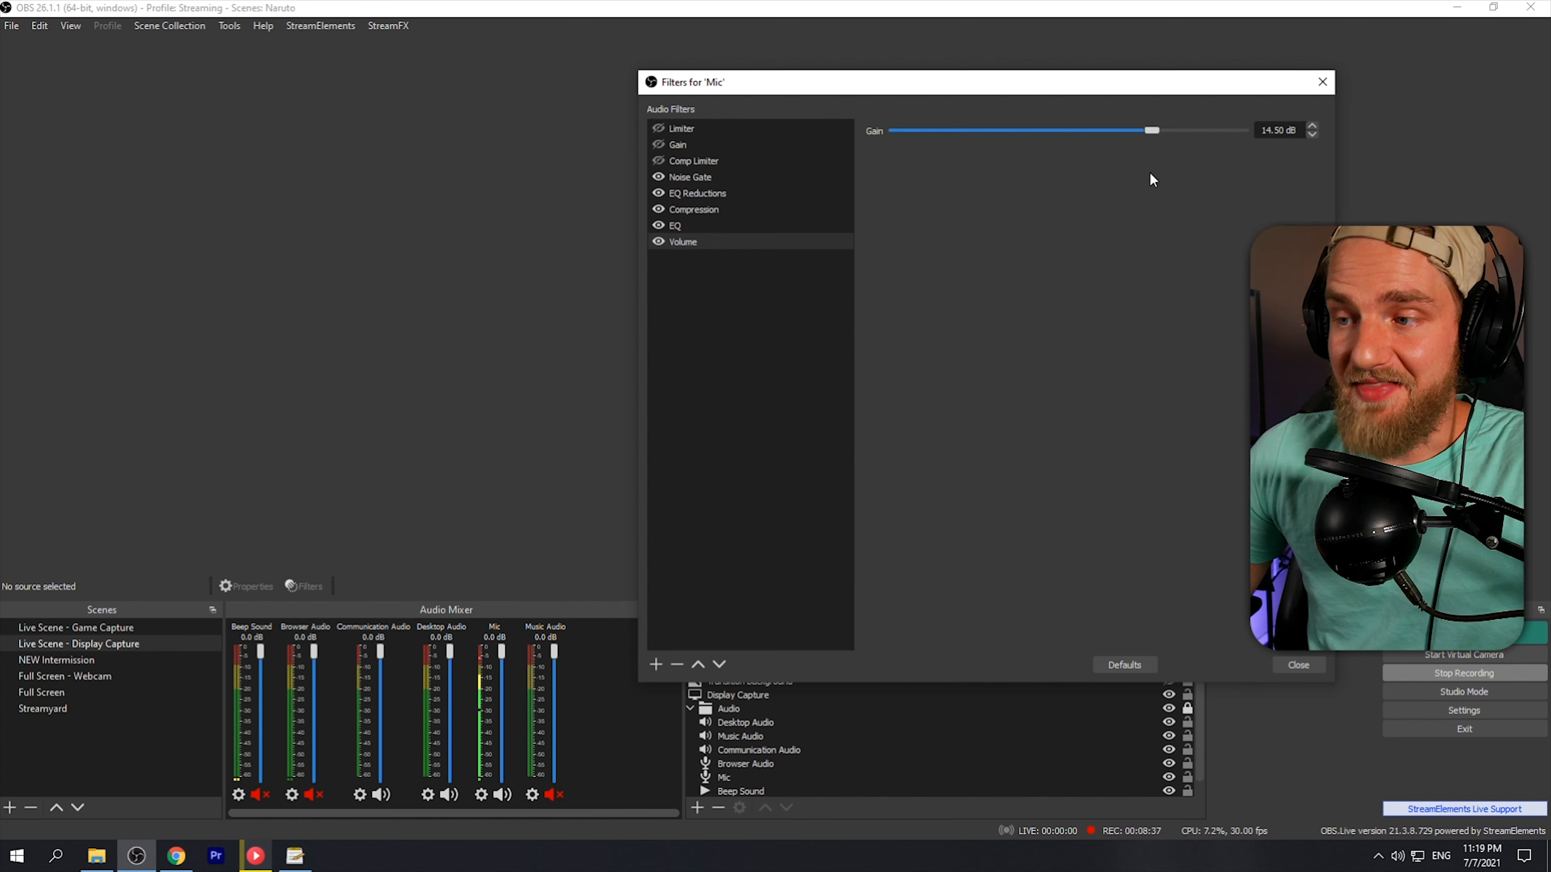
left_click_drag(958, 90, 837, 98)
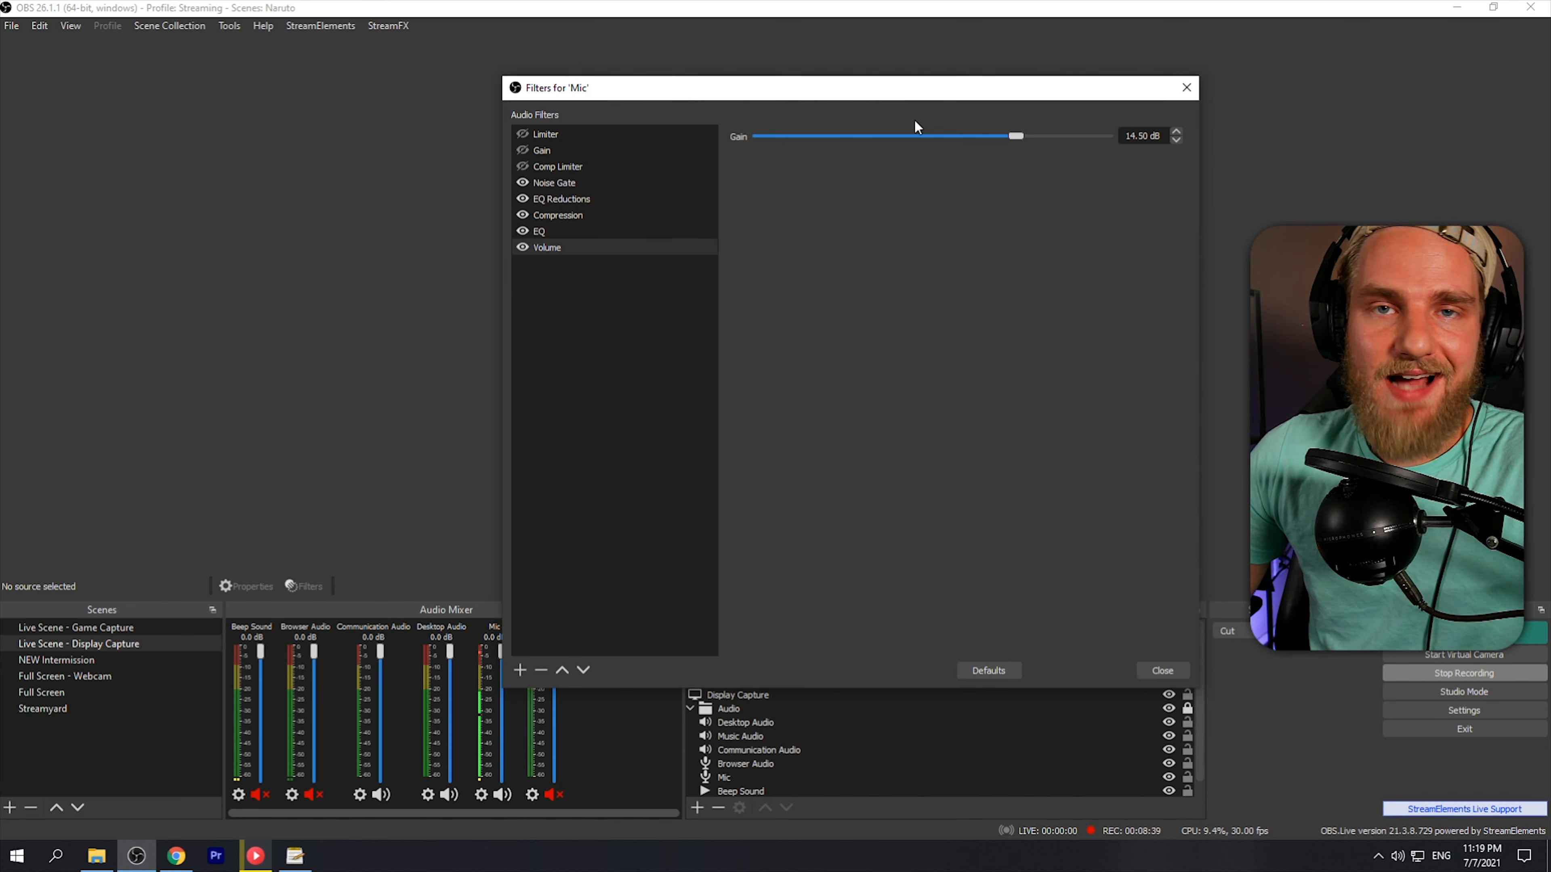